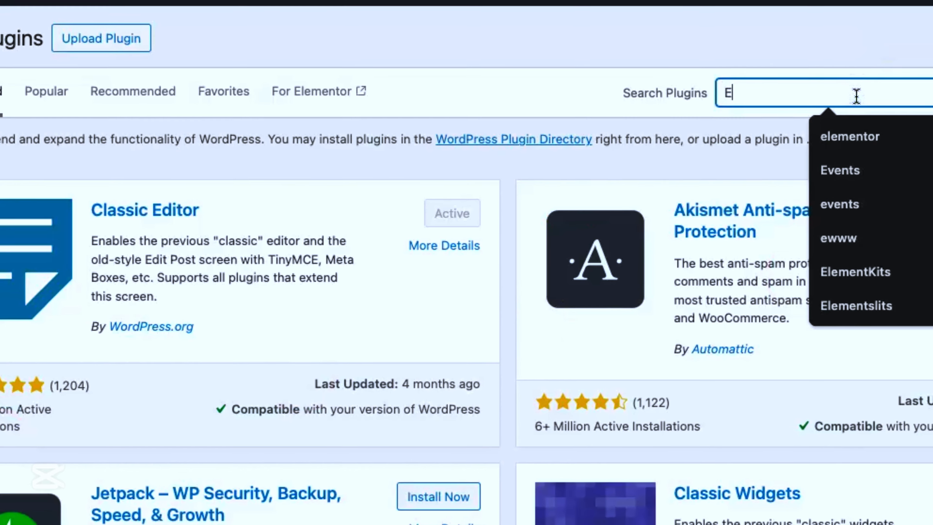
Step: Search the plugin directory for ElementsKits and for Jeg
{"action": "type", "text": "tsKits"}
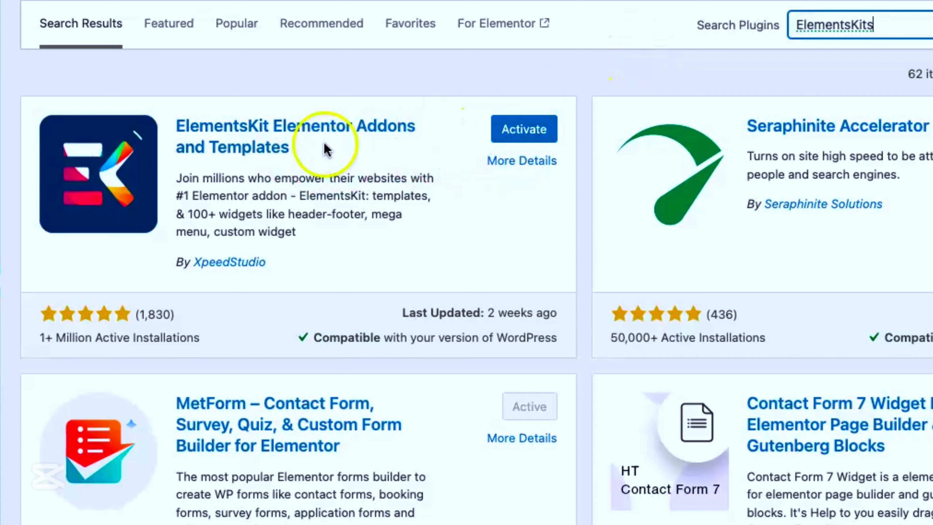
{"action": "double_click", "coordinate": [822, 31]}
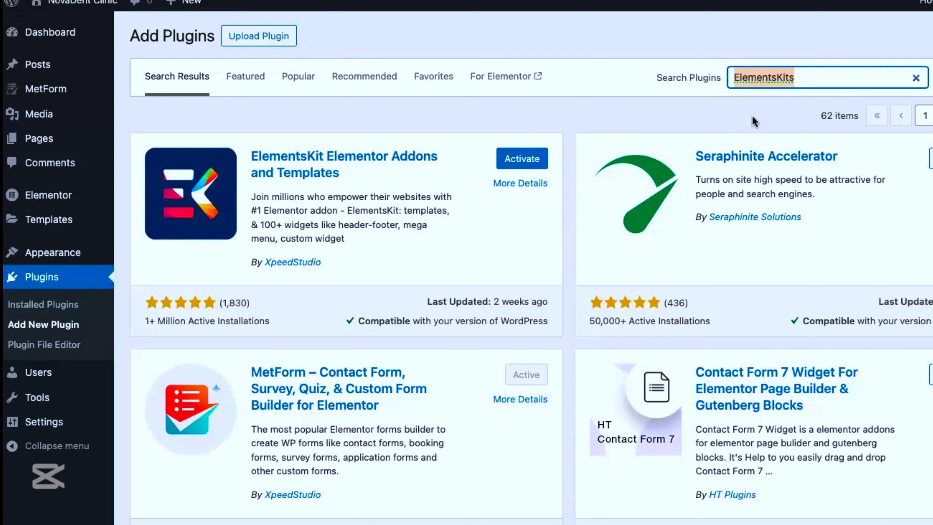
{"action": "type", "text": "Jeg"}
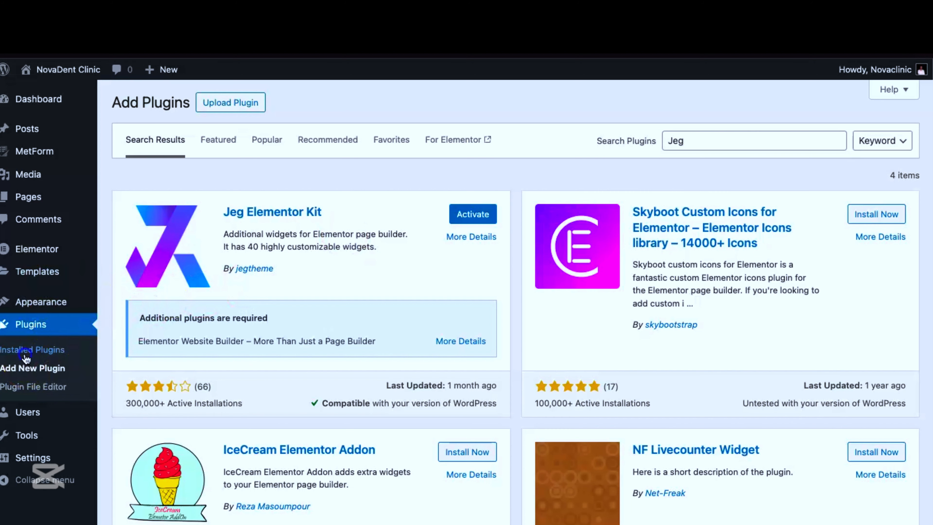
Step: Bulk-activate the ElementsKit Lite and Jeg Elementor Kit plugins from the installed plugins list
{"action": "left_click", "coordinate": [24, 358]}
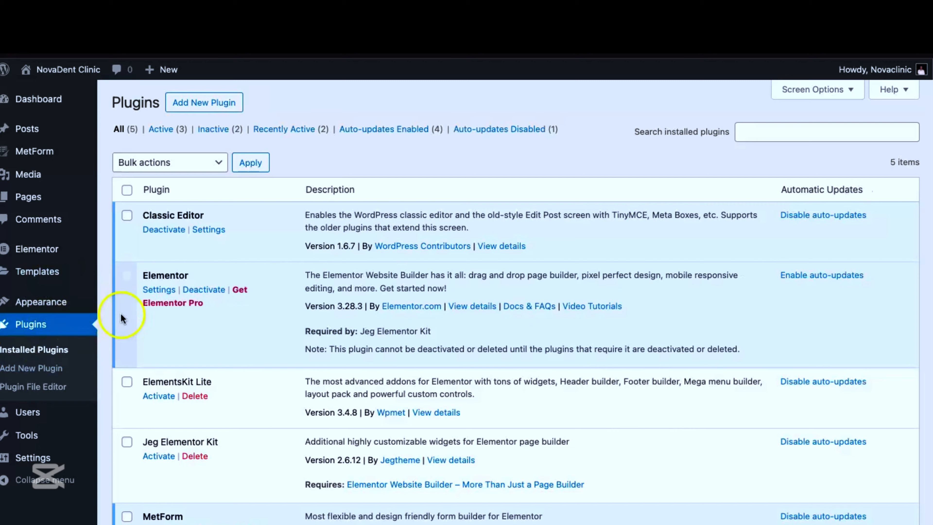
{"action": "scroll", "coordinate": [218, 261], "scroll_direction": "down", "scroll_amount": 3}
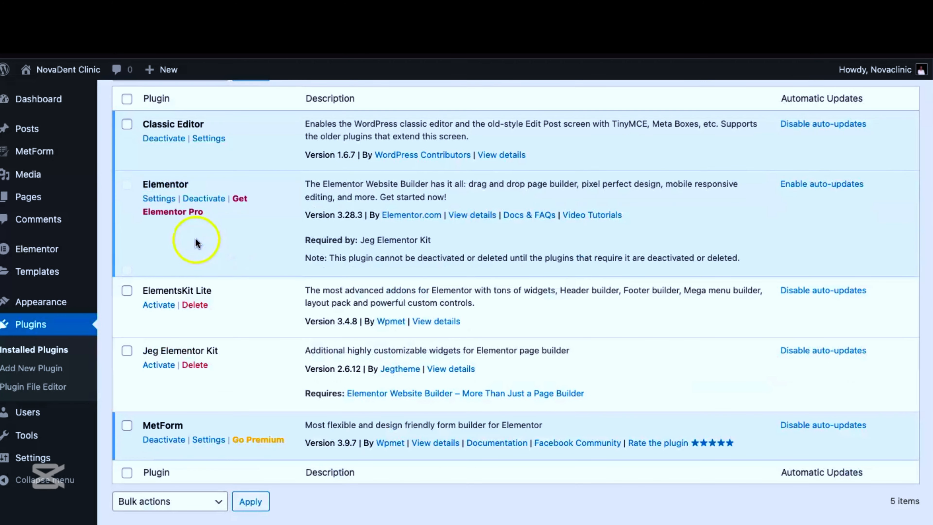
{"action": "left_click", "coordinate": [134, 291]}
{"action": "left_click", "coordinate": [127, 352]}
{"action": "scroll", "coordinate": [209, 239], "scroll_direction": "up", "scroll_amount": 3}
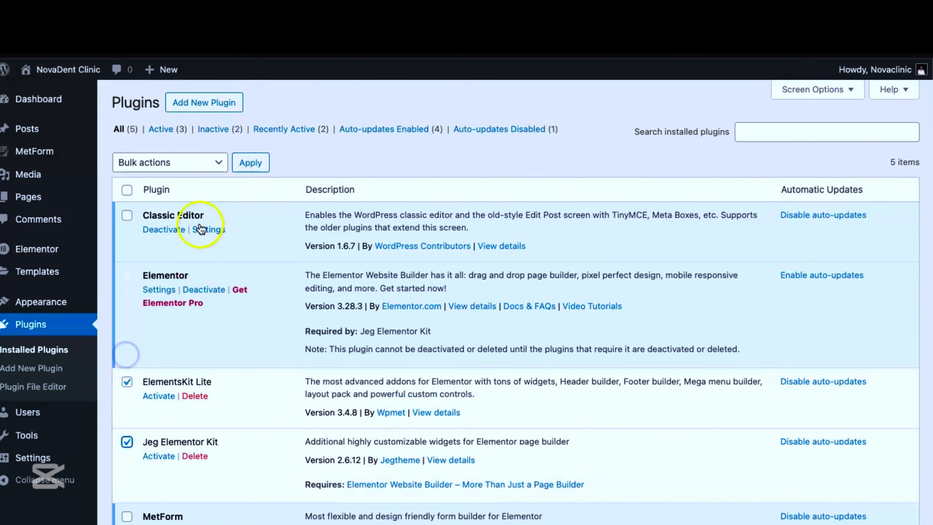
{"action": "left_click", "coordinate": [167, 173]}
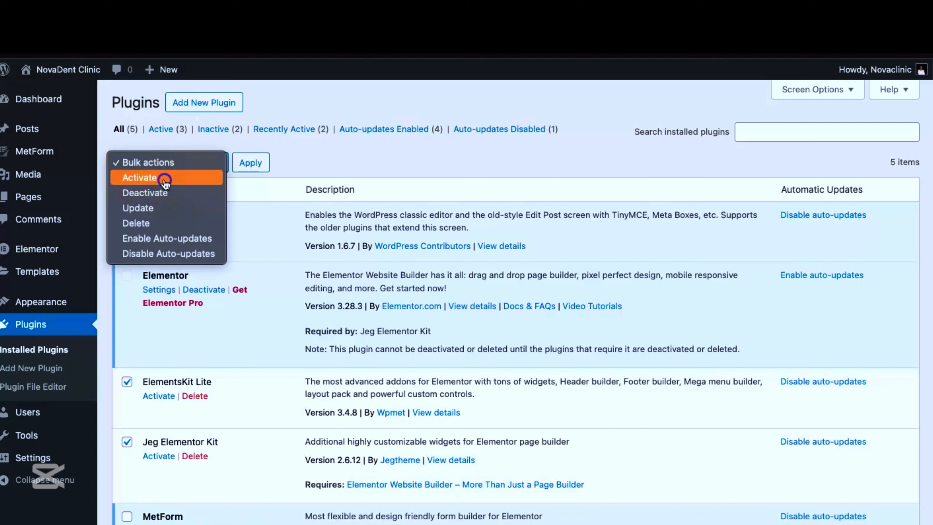
{"action": "left_click", "coordinate": [163, 178]}
{"action": "left_click", "coordinate": [250, 163]}
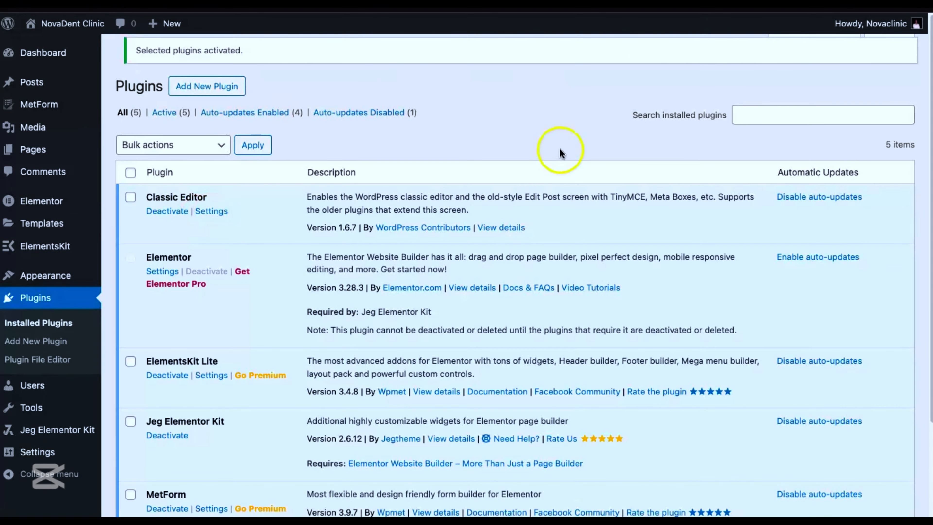
Step: Create an active ElementsKit template titled Header, with type Header and condition Entire Site, and save it
{"action": "mouse_move", "coordinate": [44, 247]}
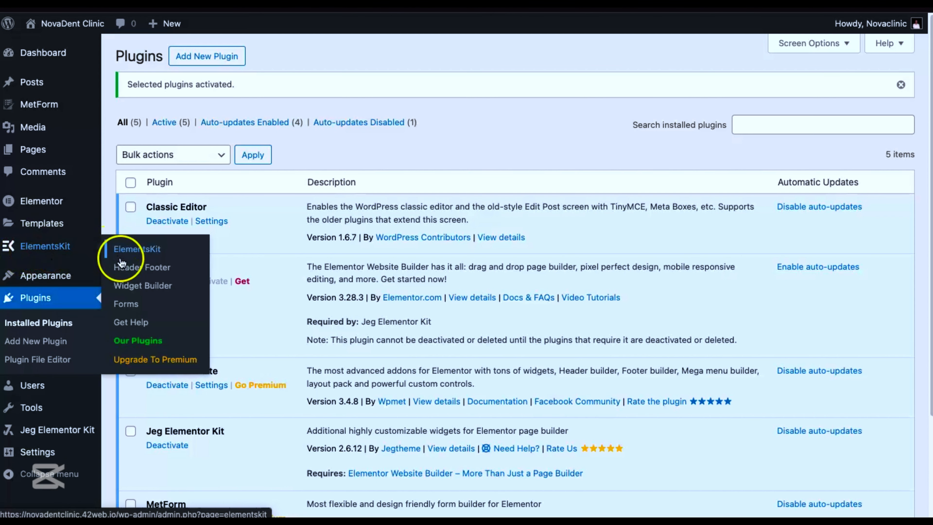
{"action": "left_click", "coordinate": [127, 269]}
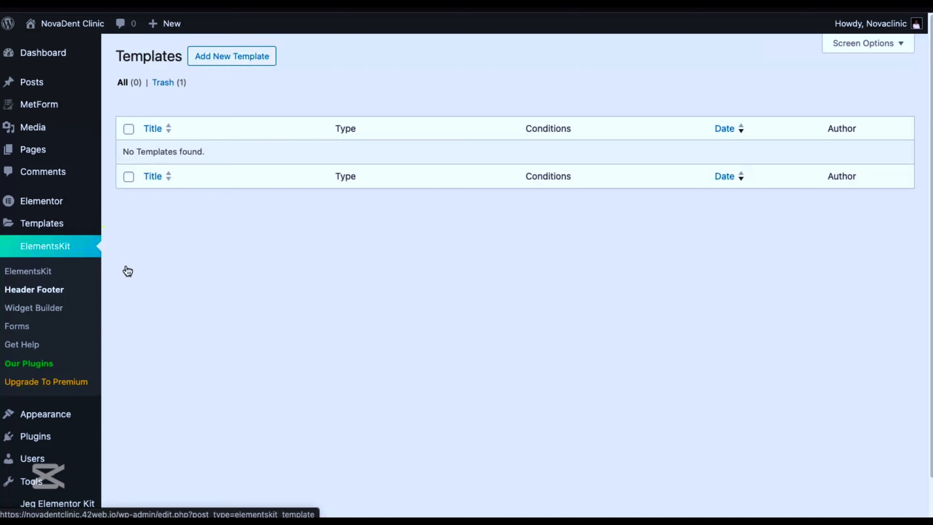
{"action": "left_click", "coordinate": [230, 57]}
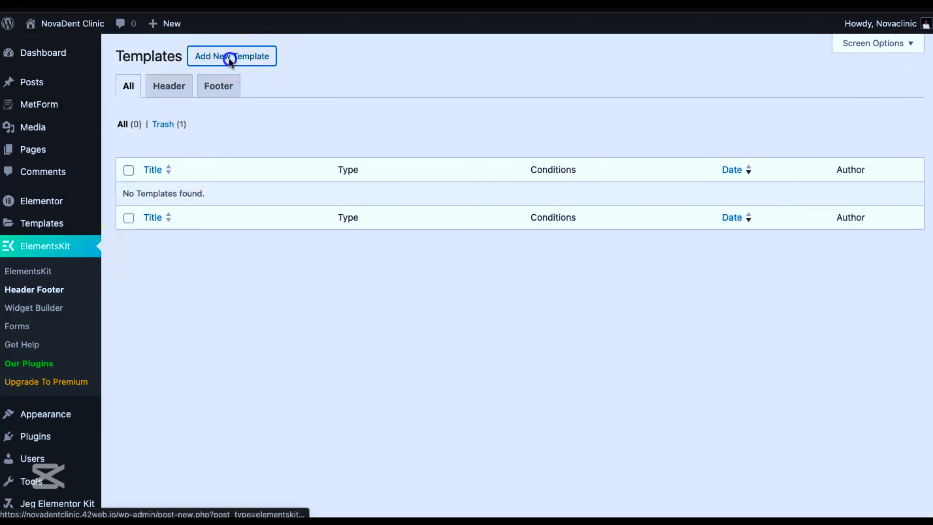
{"action": "left_click", "coordinate": [448, 155]}
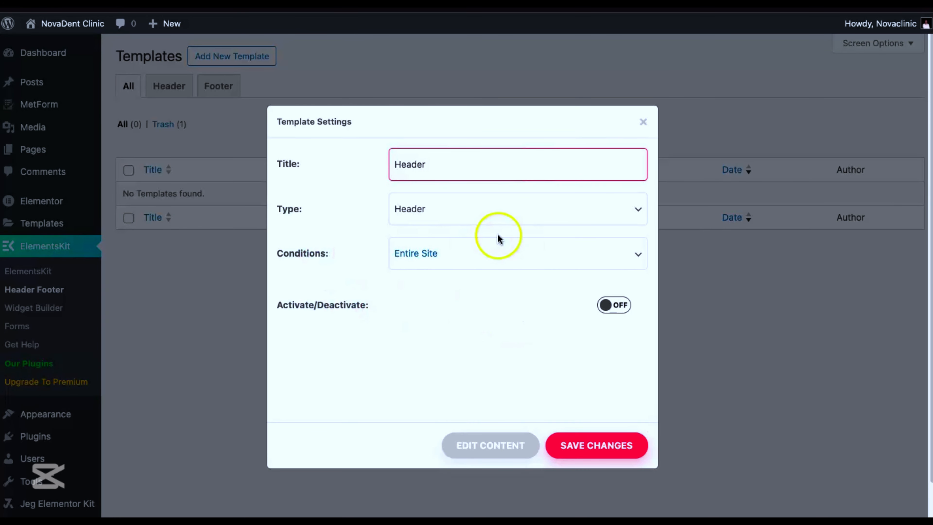
{"action": "left_click", "coordinate": [611, 305]}
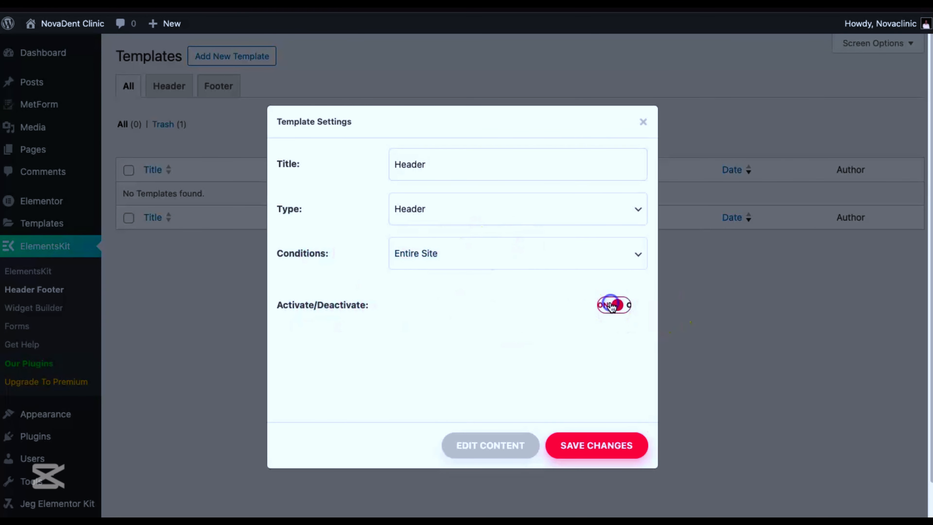
{"action": "left_click", "coordinate": [574, 445]}
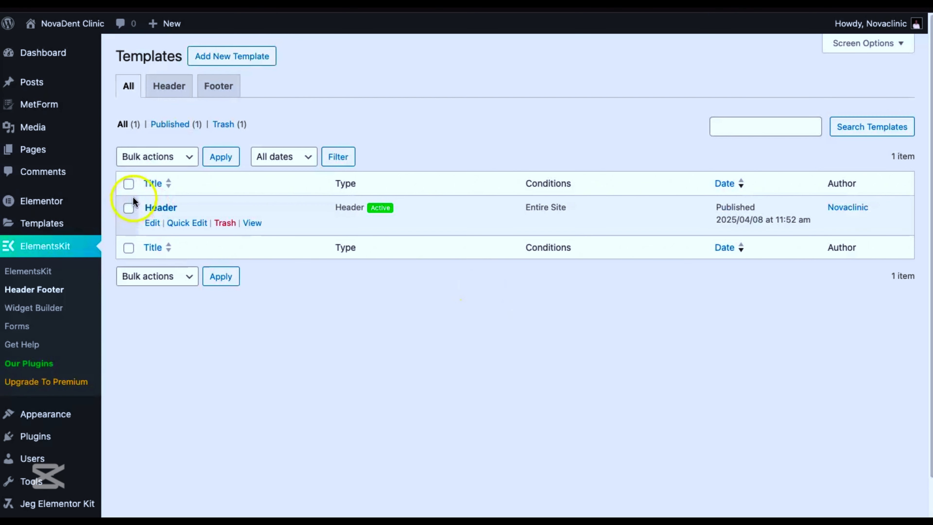
Step: Open the content of the ElementsKit Header template for editing
{"action": "left_click", "coordinate": [152, 223]}
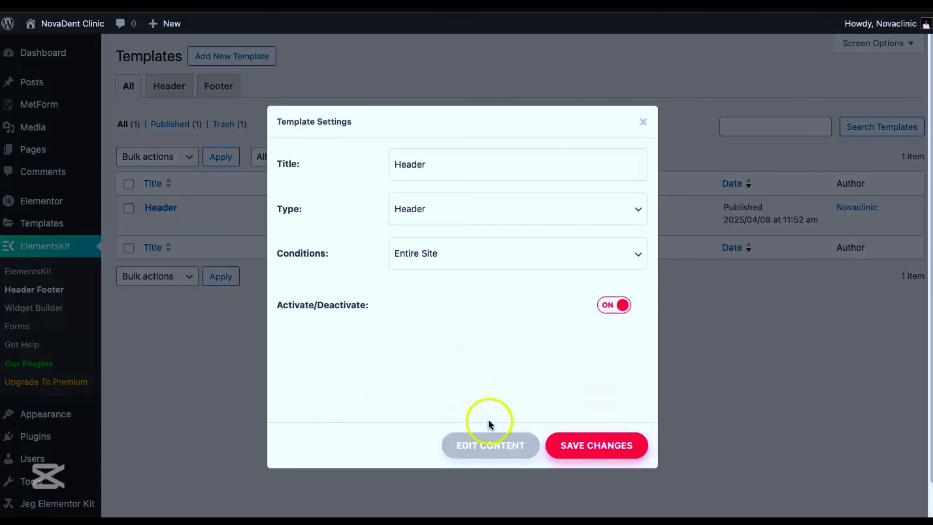
{"action": "left_click", "coordinate": [486, 444]}
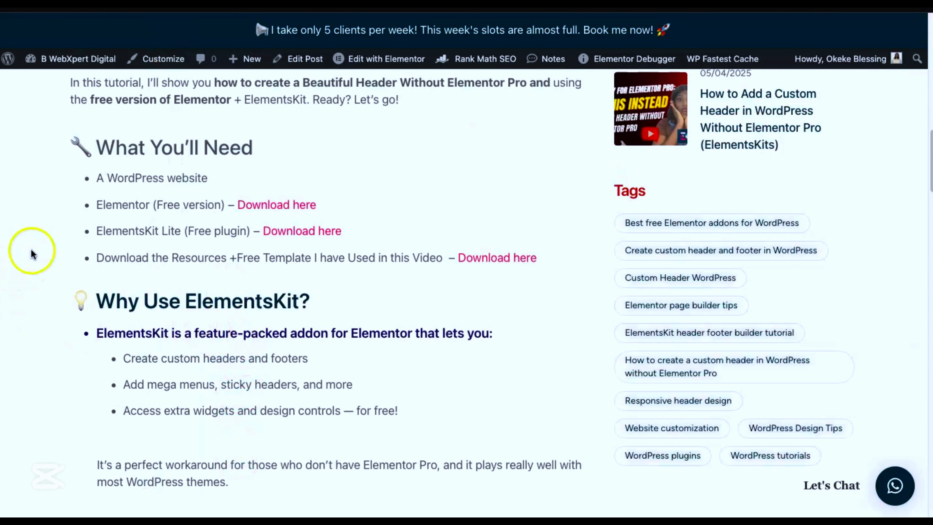
{"action": "left_click_drag", "start_coordinate": [185, 259], "coordinate": [362, 259]}
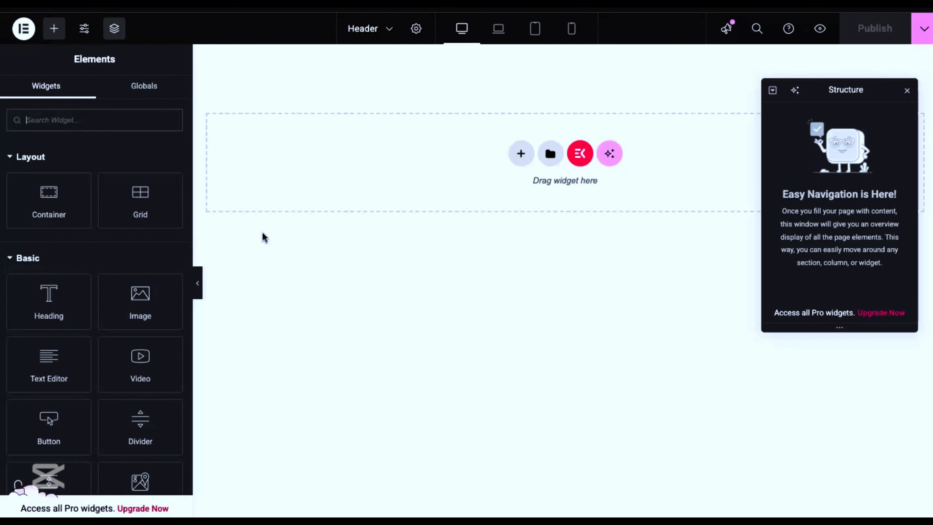
Step: Add a container named Header Section, with row direction, Space Between justification and centred item alignment
{"action": "left_click_drag", "start_coordinate": [20, 215], "coordinate": [413, 172]}
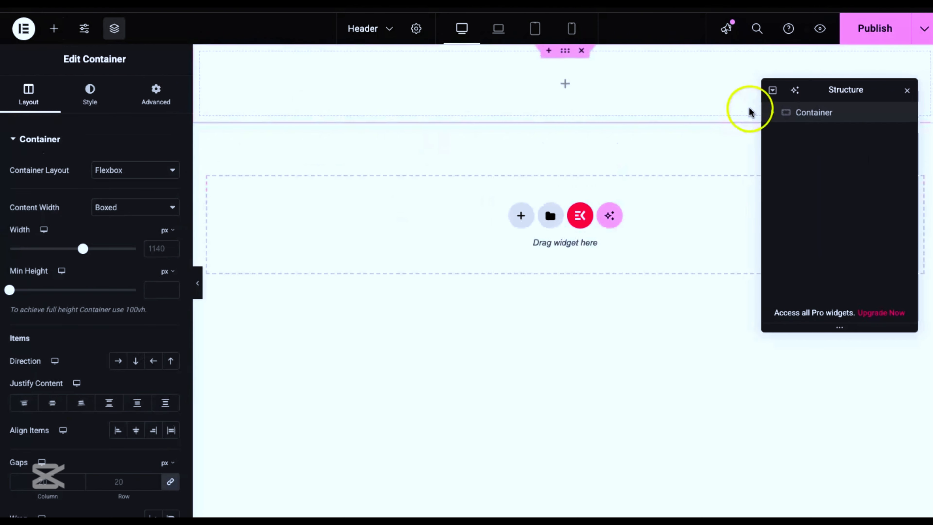
{"action": "left_click", "coordinate": [807, 112]}
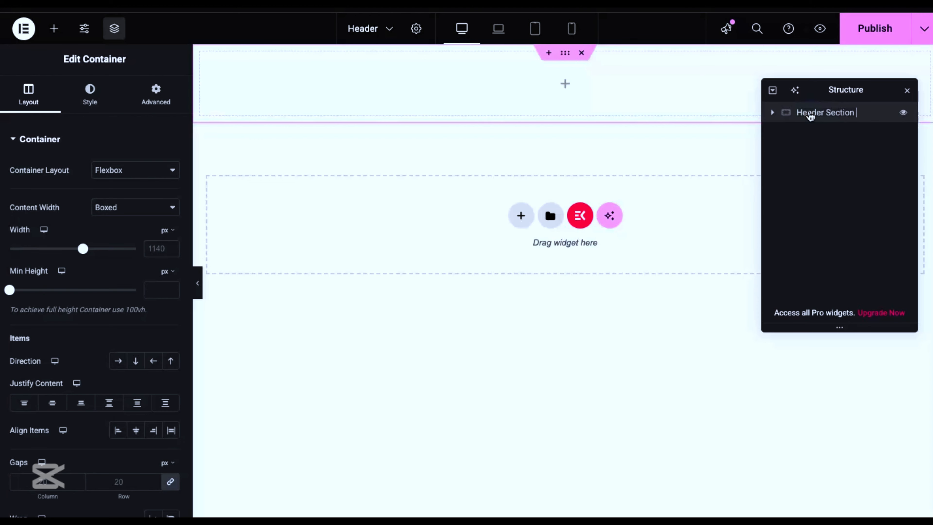
{"action": "scroll", "coordinate": [131, 202], "scroll_direction": "down", "scroll_amount": 4}
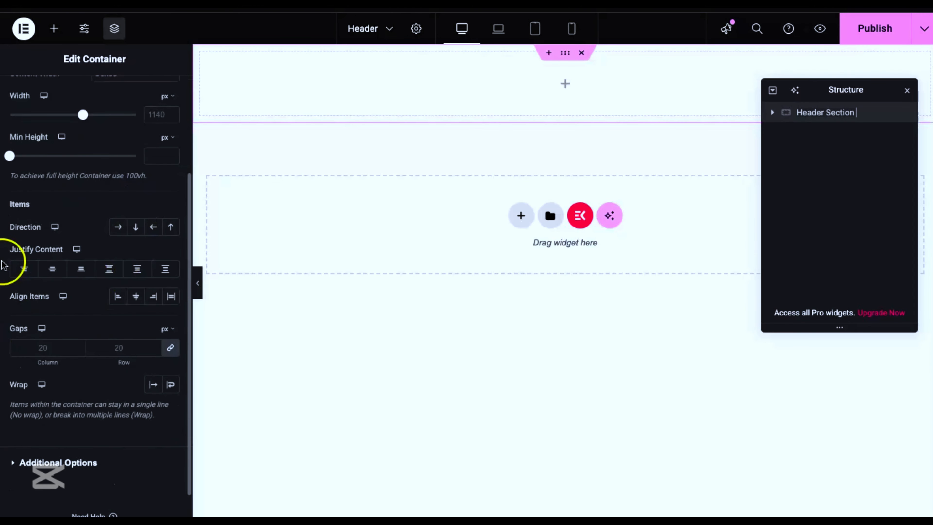
{"action": "left_click", "coordinate": [116, 228]}
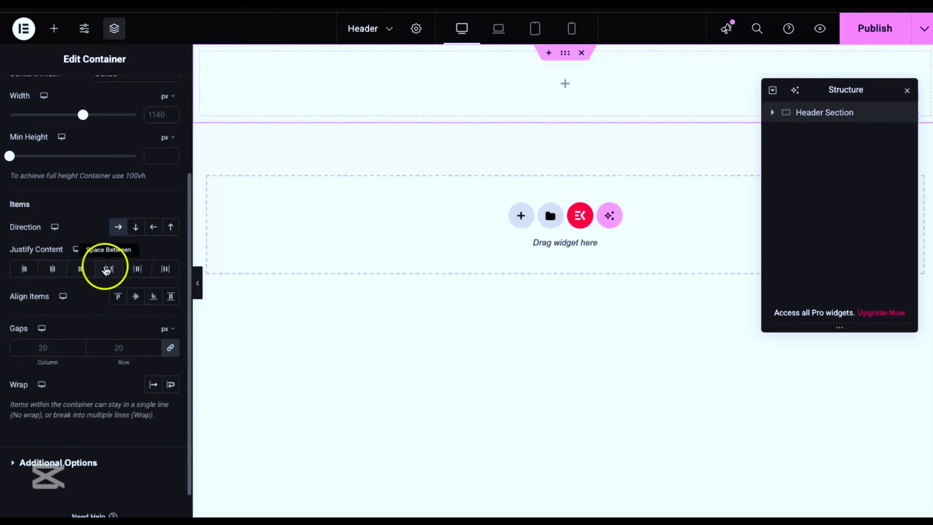
{"action": "left_click", "coordinate": [115, 270]}
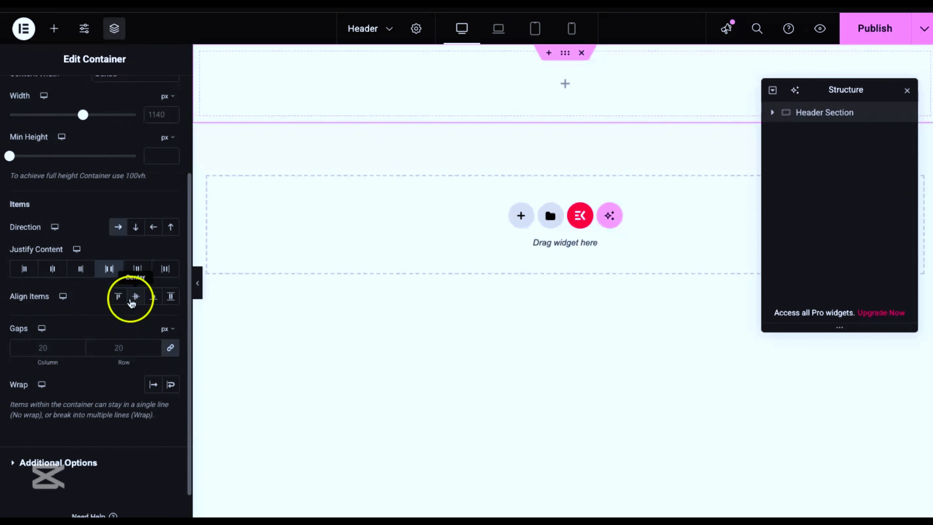
{"action": "left_click", "coordinate": [129, 296]}
Step: Unlink the Header Section container's padding and set it to 10 px top, 30 px right and 10 px bottom, padding the left side too
{"action": "scroll", "coordinate": [125, 187], "scroll_direction": "up", "scroll_amount": 4}
{"action": "left_click", "coordinate": [155, 93]}
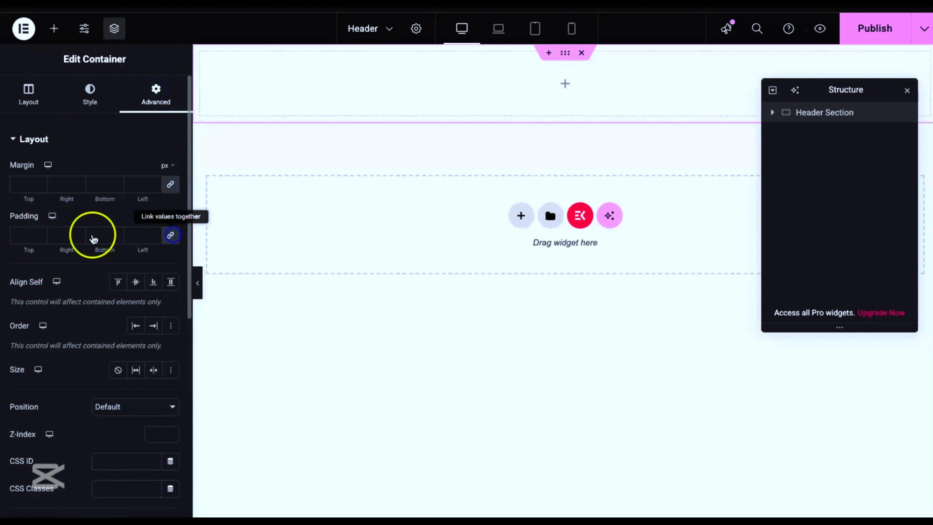
{"action": "left_click", "coordinate": [21, 235]}
{"action": "type", "text": "10"}
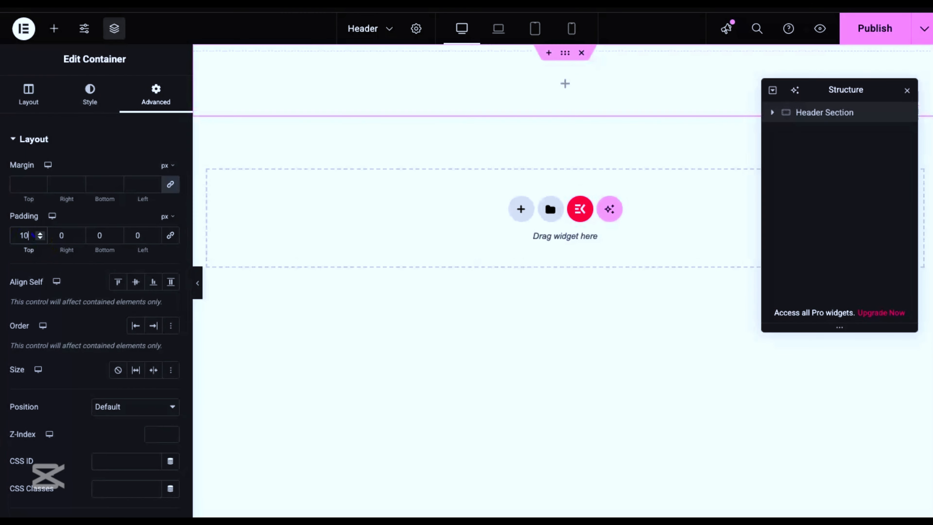
{"action": "left_click", "coordinate": [59, 235]}
{"action": "type", "text": "30"}
{"action": "left_click", "coordinate": [88, 234]}
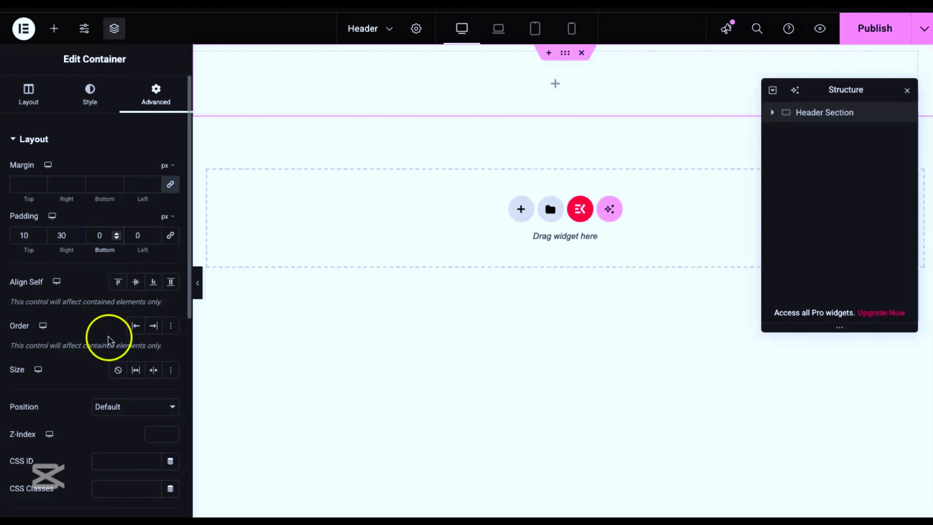
{"action": "type", "text": "1"}
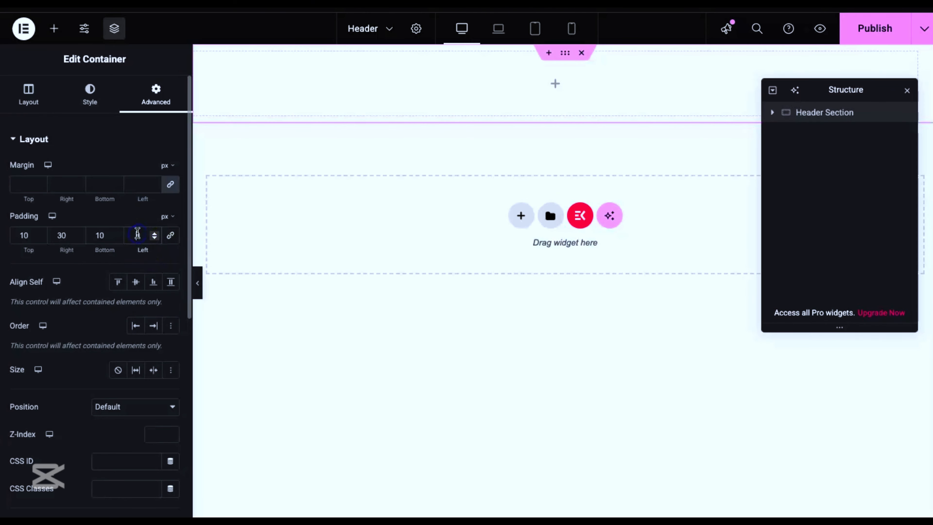
Step: Add a container named Wrapper inside Header Section and give it row direction with Space Evenly justification
{"action": "left_click", "coordinate": [54, 28]}
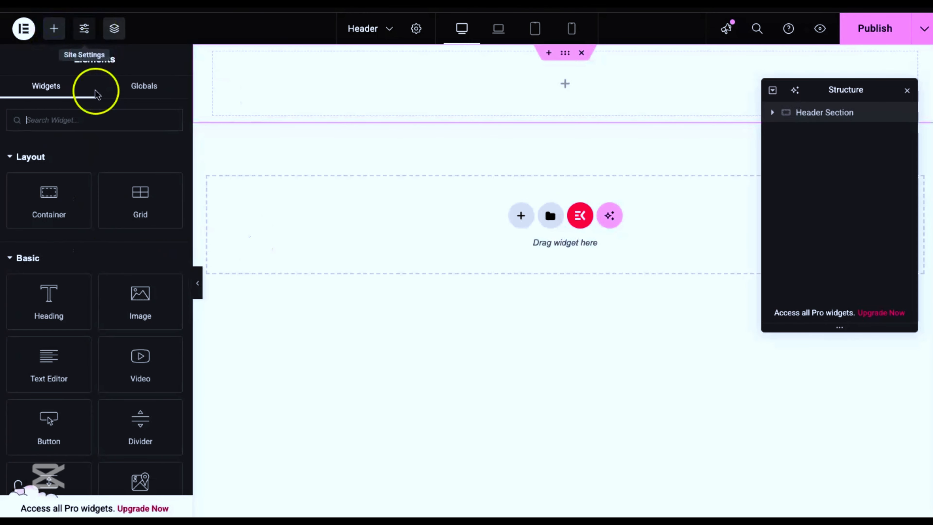
{"action": "left_click_drag", "start_coordinate": [48, 200], "coordinate": [581, 83]}
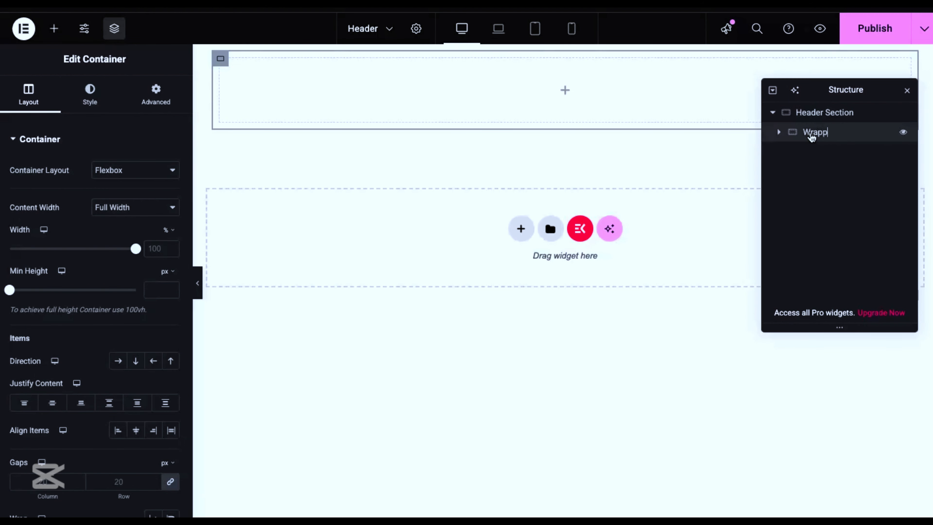
{"action": "scroll", "coordinate": [136, 296], "scroll_direction": "down", "scroll_amount": 2}
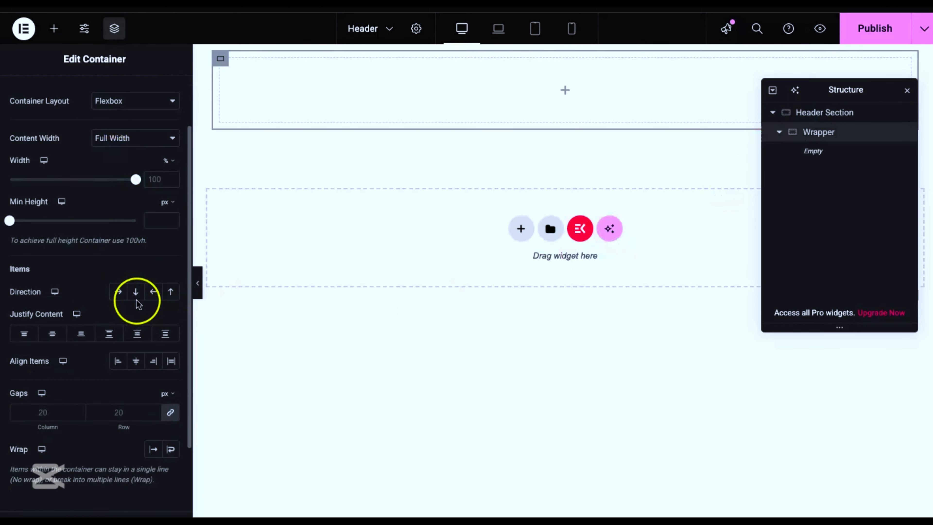
{"action": "scroll", "coordinate": [85, 237], "scroll_direction": "up", "scroll_amount": 2}
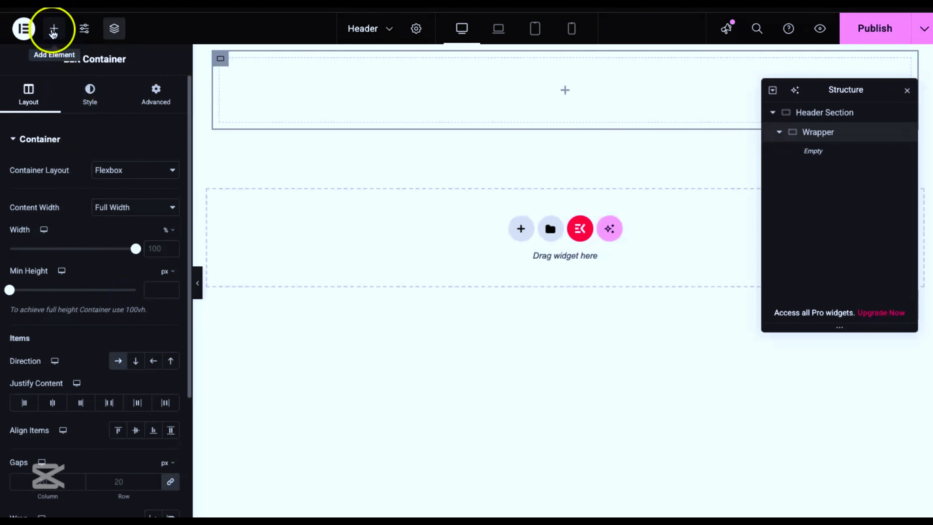
{"action": "scroll", "coordinate": [93, 442], "scroll_direction": "down", "scroll_amount": 5}
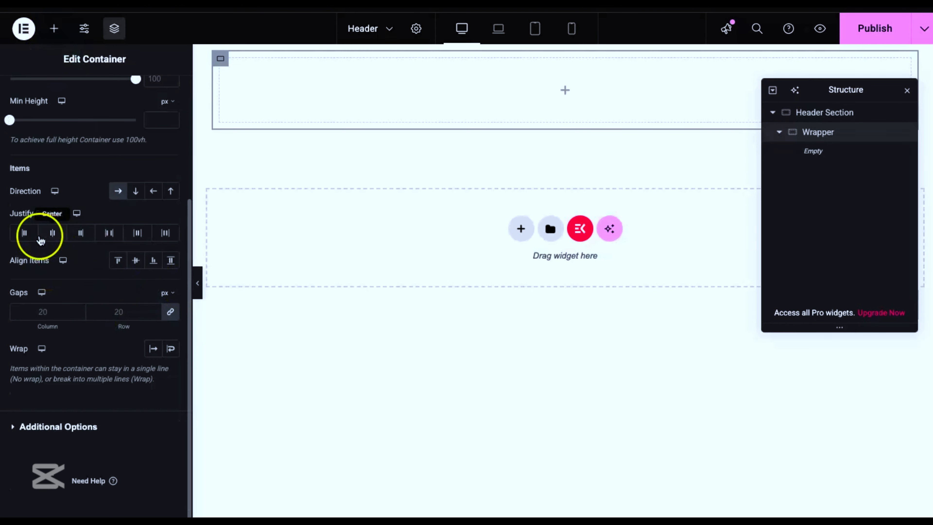
{"action": "left_click", "coordinate": [138, 233]}
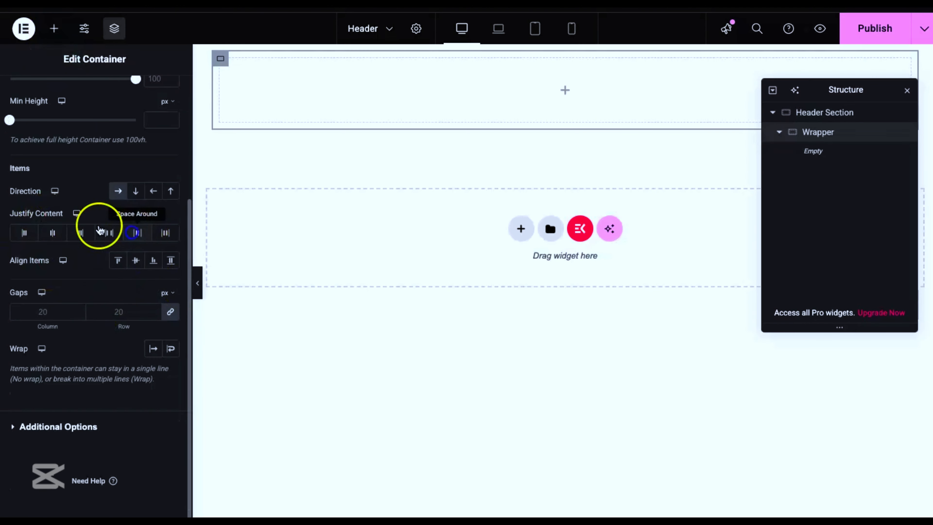
{"action": "left_click", "coordinate": [165, 233]}
{"action": "scroll", "coordinate": [129, 209], "scroll_direction": "up", "scroll_amount": 5}
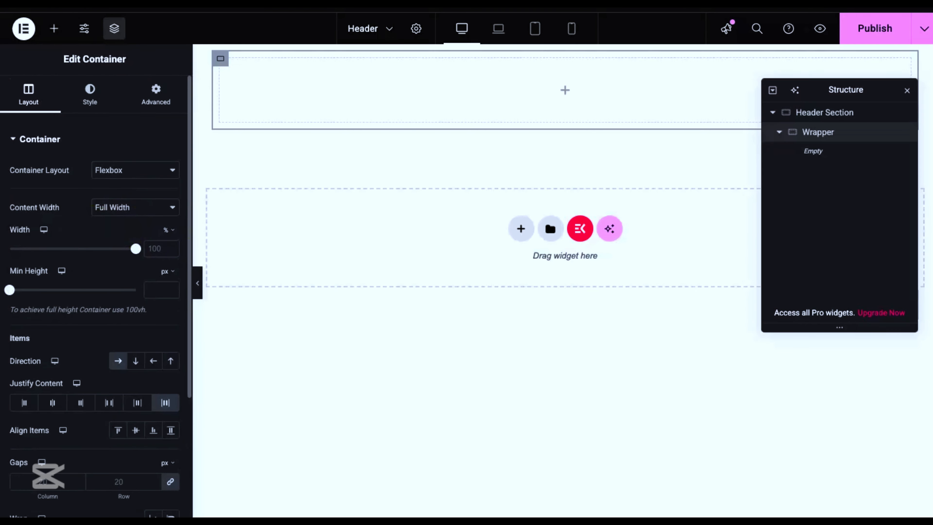
Step: Add an Image widget inside Wrapper and choose the TechGURU logo, 3v8ygJ-LogoMakr.png, from the media library
{"action": "left_click", "coordinate": [54, 28]}
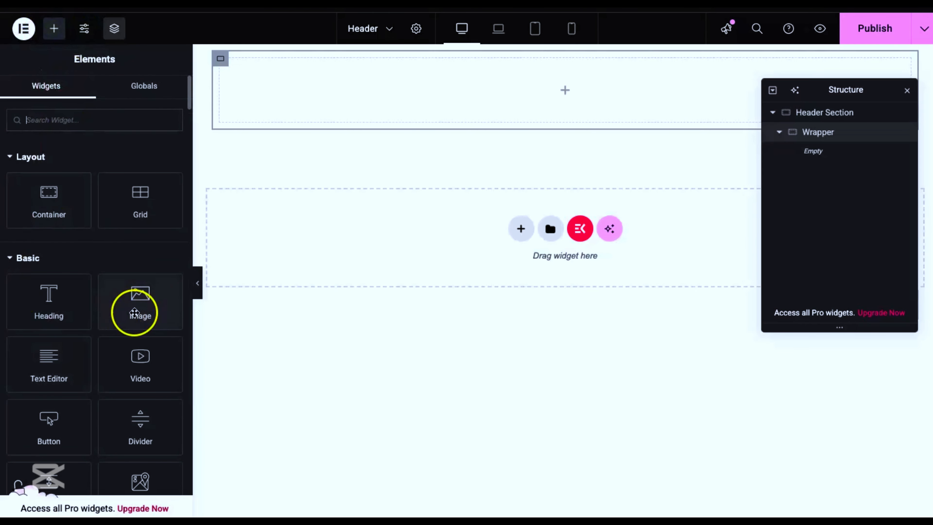
{"action": "left_click_drag", "start_coordinate": [134, 312], "coordinate": [316, 92]}
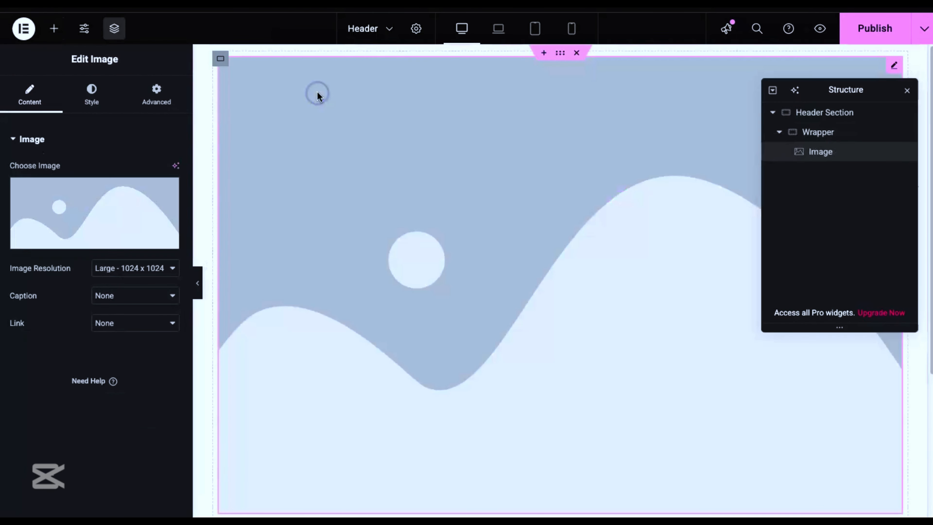
{"action": "left_click", "coordinate": [105, 192]}
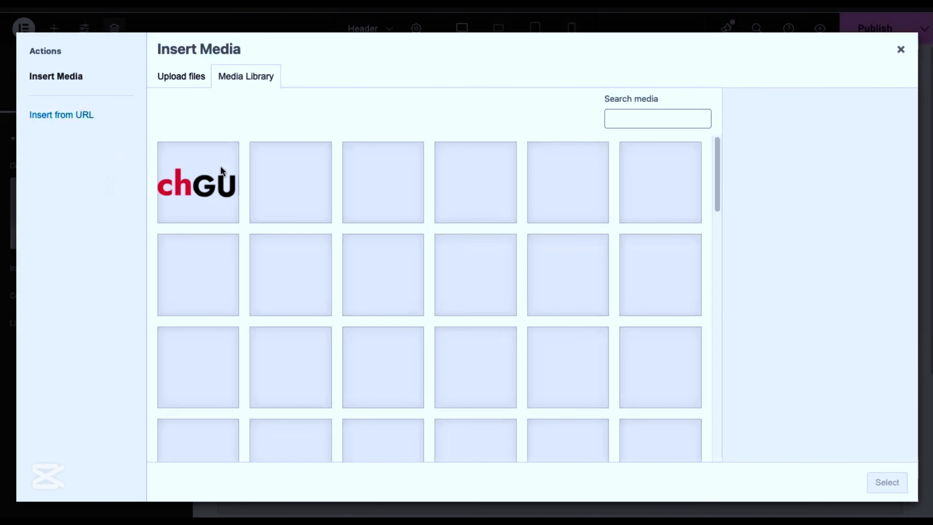
{"action": "left_click", "coordinate": [184, 190]}
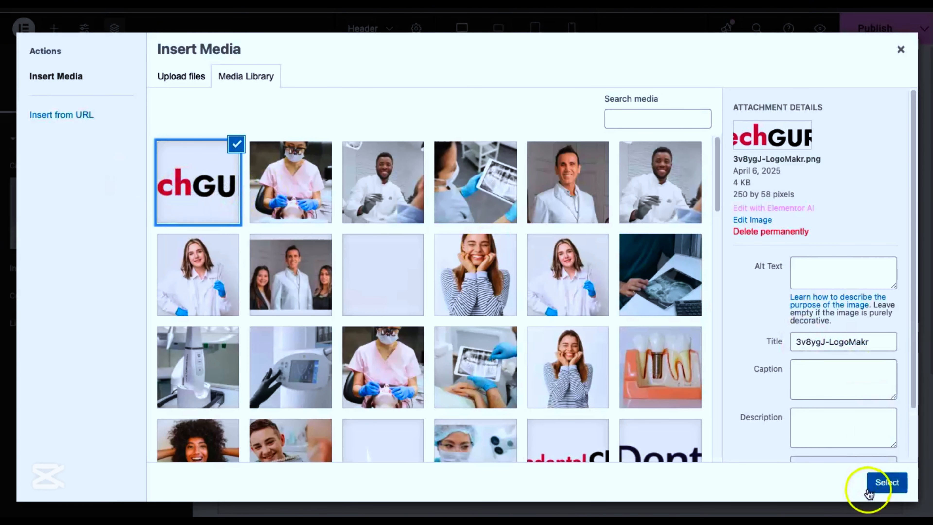
{"action": "left_click", "coordinate": [885, 485]}
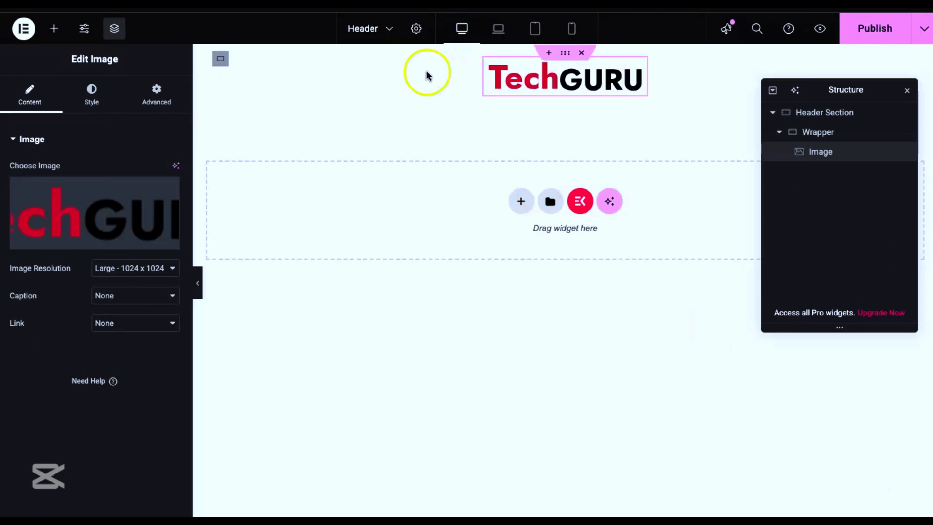
Step: Set the logo image's width to 150 px, using pixels as the unit
{"action": "left_click", "coordinate": [94, 96]}
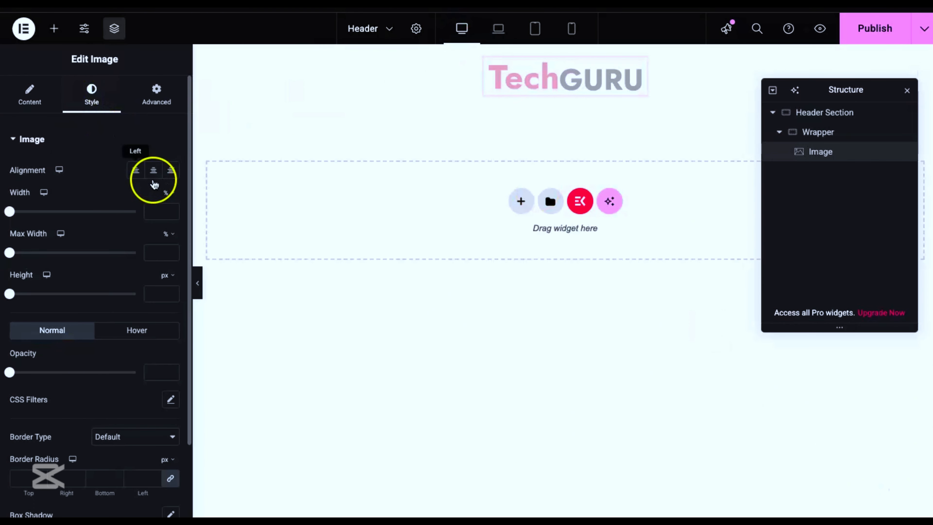
{"action": "left_click", "coordinate": [171, 194]}
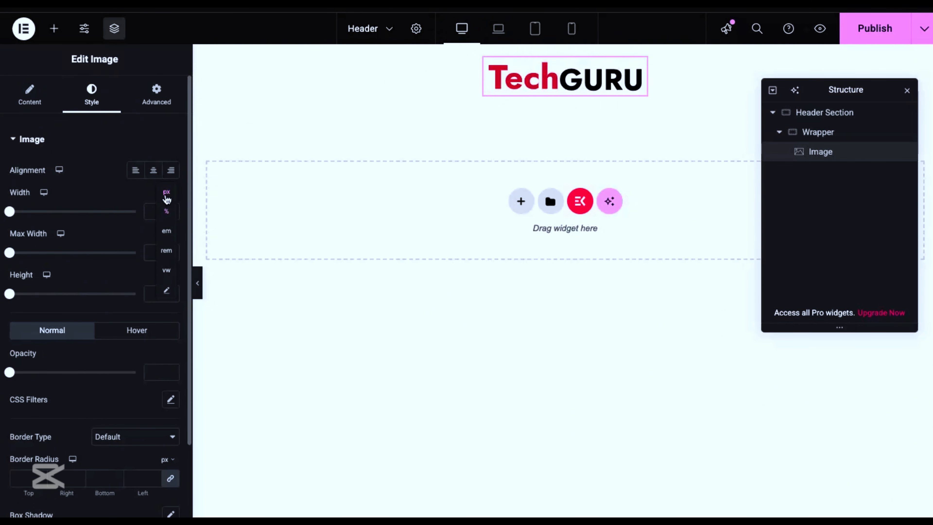
{"action": "left_click", "coordinate": [166, 190]}
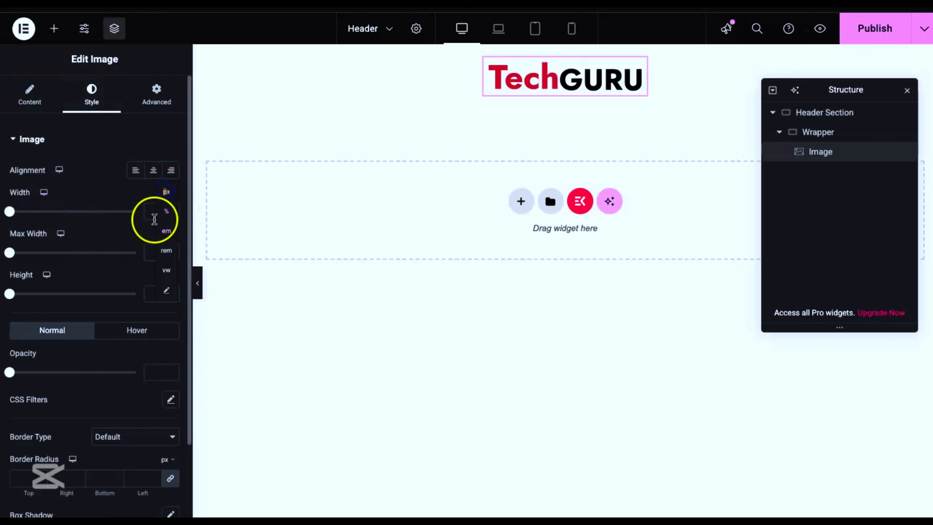
{"action": "left_click", "coordinate": [167, 192]}
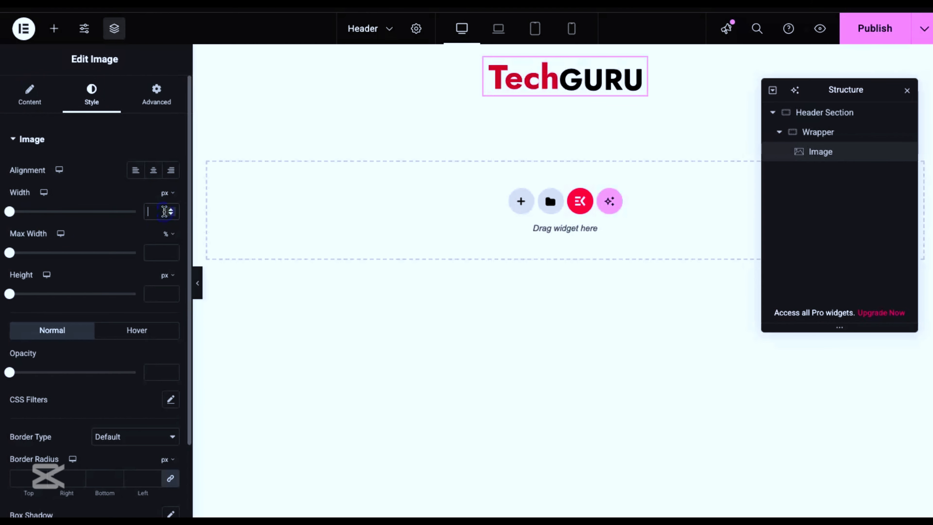
{"action": "type", "text": "150"}
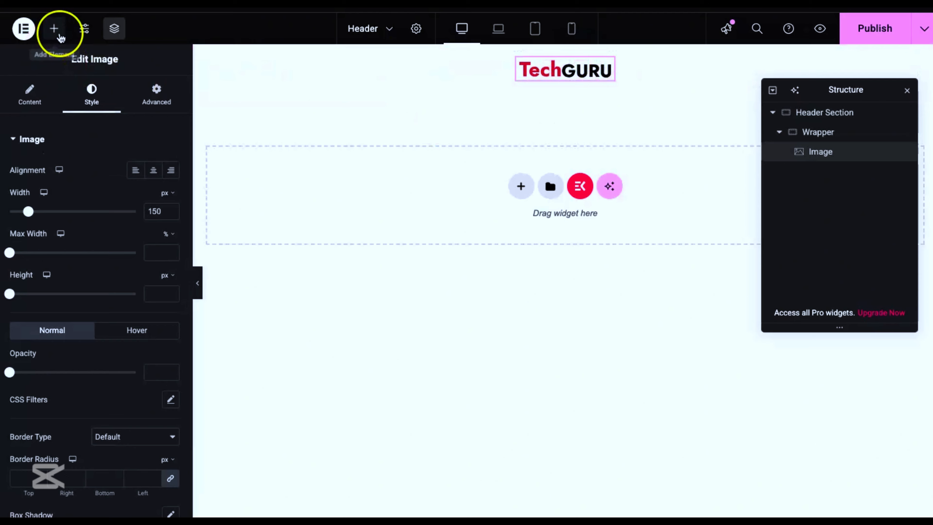
Step: Find the JKit - Nav Menu widget and add it to Header Section beside the Wrapper, keeping the structure overview clear of the header
{"action": "left_click", "coordinate": [53, 28]}
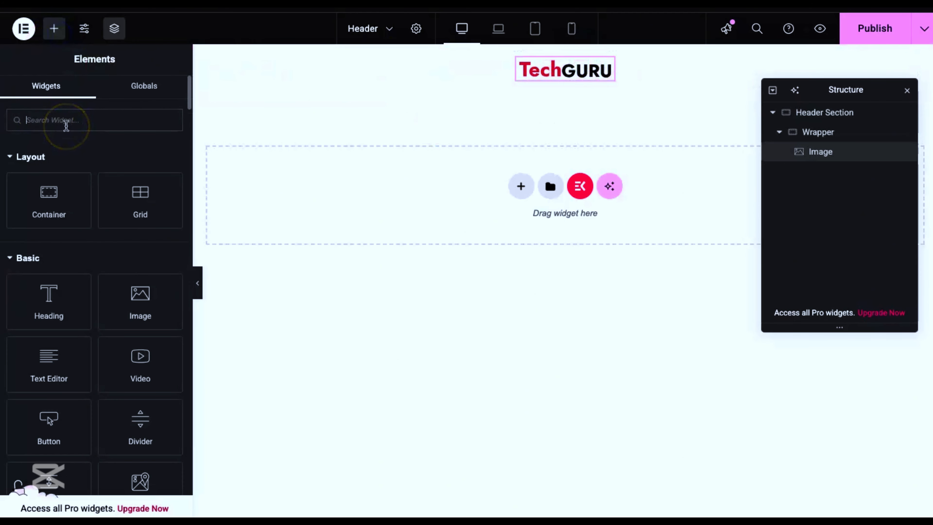
{"action": "type", "text": "nav"}
{"action": "left_click_drag", "start_coordinate": [53, 183], "coordinate": [617, 69]}
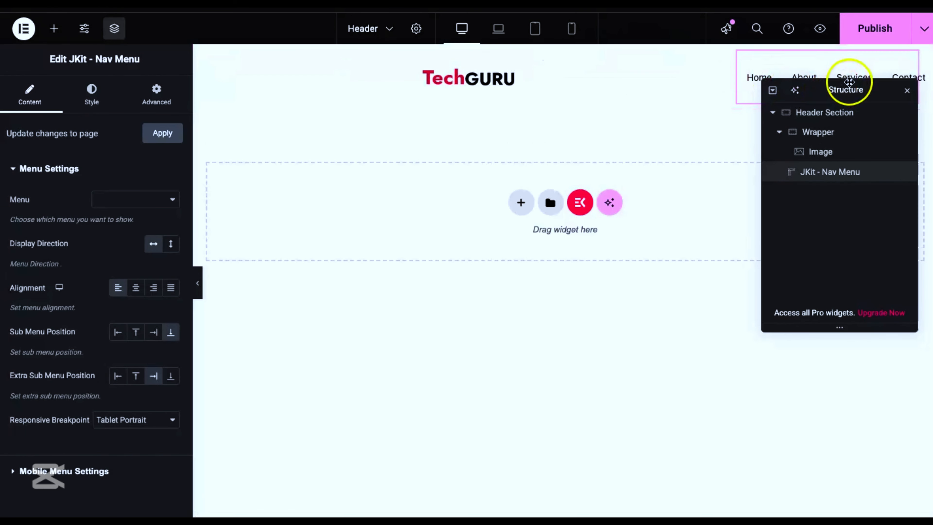
{"action": "left_click_drag", "start_coordinate": [825, 105], "coordinate": [536, 253]}
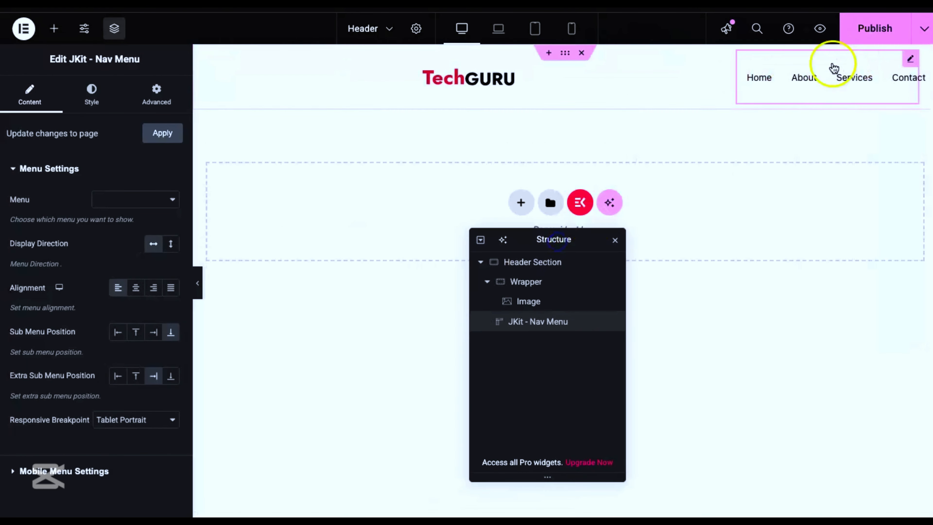
Step: Set the font family of the nav menu's item typography to Figtree
{"action": "left_click", "coordinate": [85, 88]}
{"action": "scroll", "coordinate": [125, 228], "scroll_direction": "down", "scroll_amount": 3}
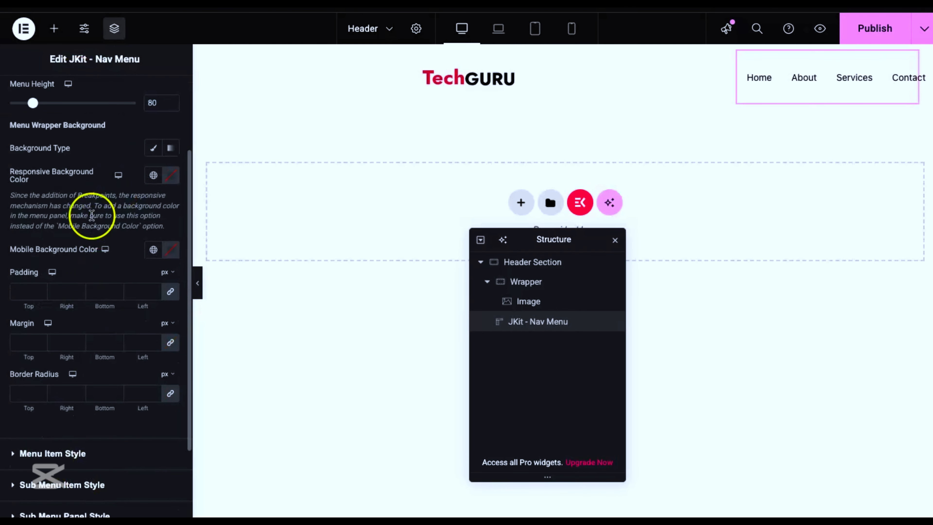
{"action": "scroll", "coordinate": [91, 215], "scroll_direction": "down", "scroll_amount": 3}
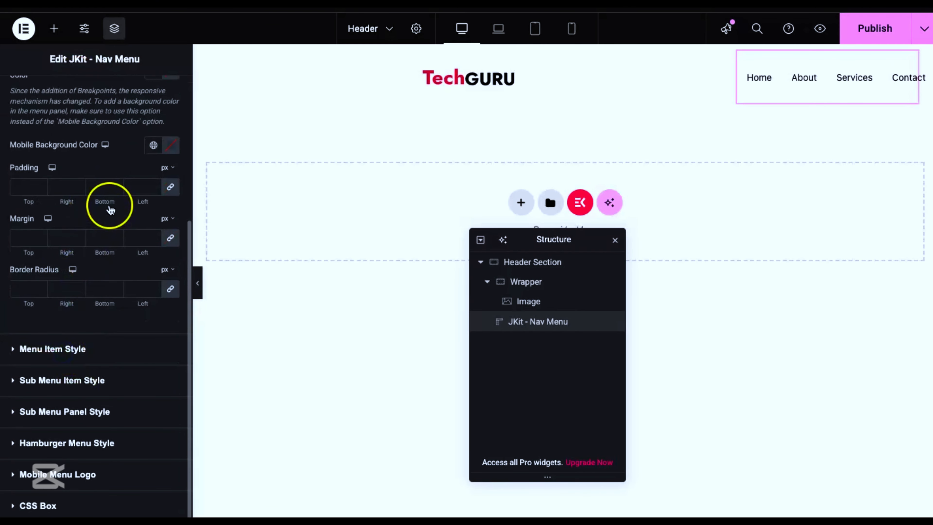
{"action": "left_click", "coordinate": [71, 349]}
{"action": "scroll", "coordinate": [84, 213], "scroll_direction": "down", "scroll_amount": 5}
{"action": "scroll", "coordinate": [110, 250], "scroll_direction": "up", "scroll_amount": 1}
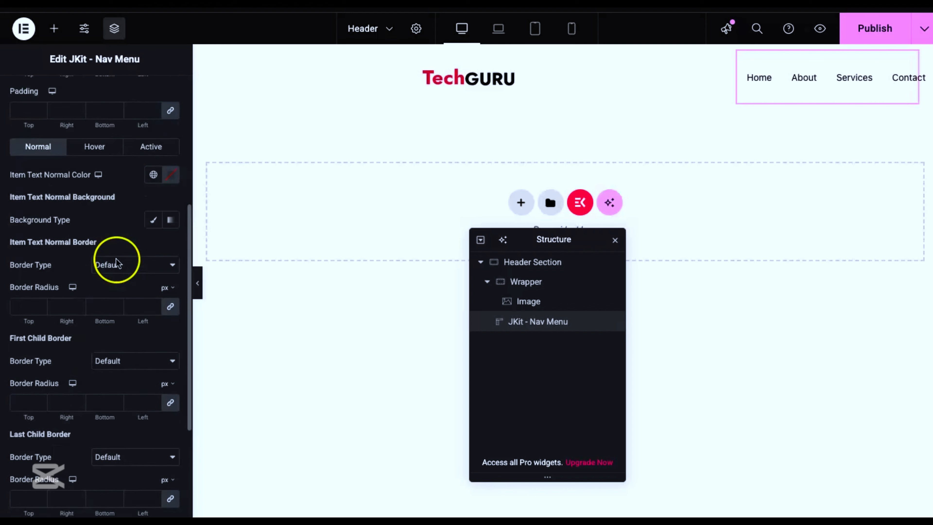
{"action": "scroll", "coordinate": [147, 202], "scroll_direction": "up", "scroll_amount": 5}
{"action": "left_click", "coordinate": [171, 143]}
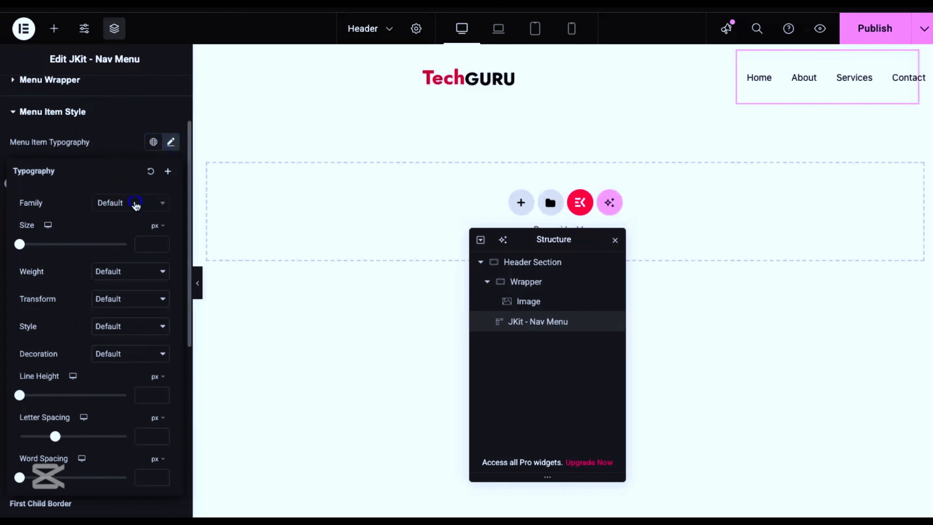
{"action": "left_click", "coordinate": [150, 208]}
{"action": "left_click", "coordinate": [129, 245]}
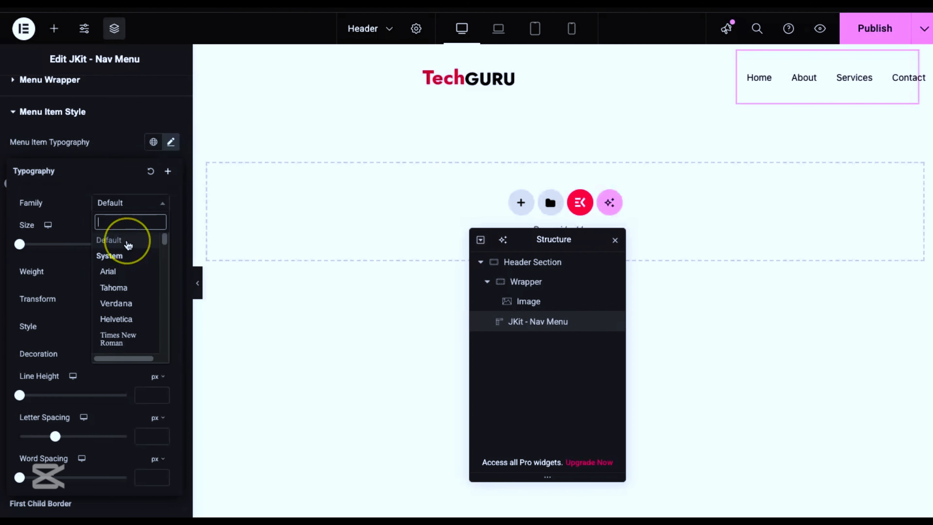
{"action": "type", "text": "figtre"}
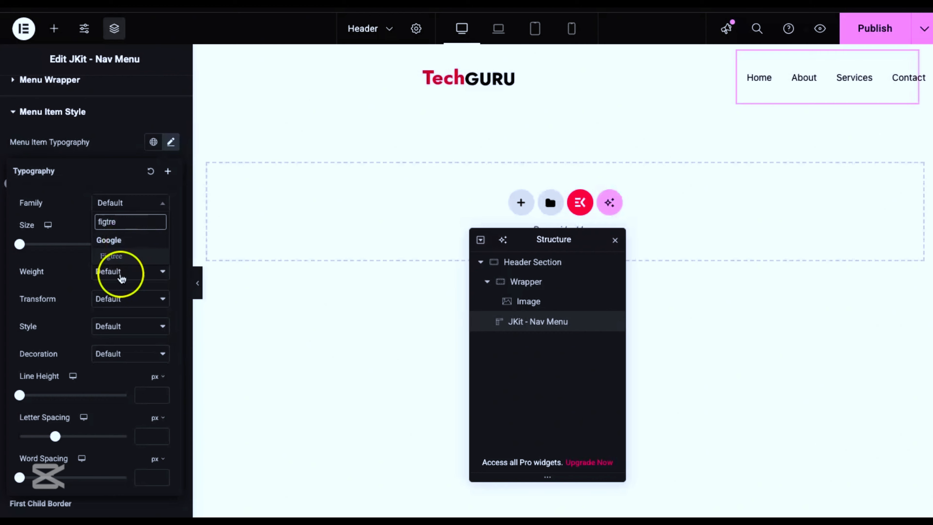
{"action": "left_click", "coordinate": [111, 255]}
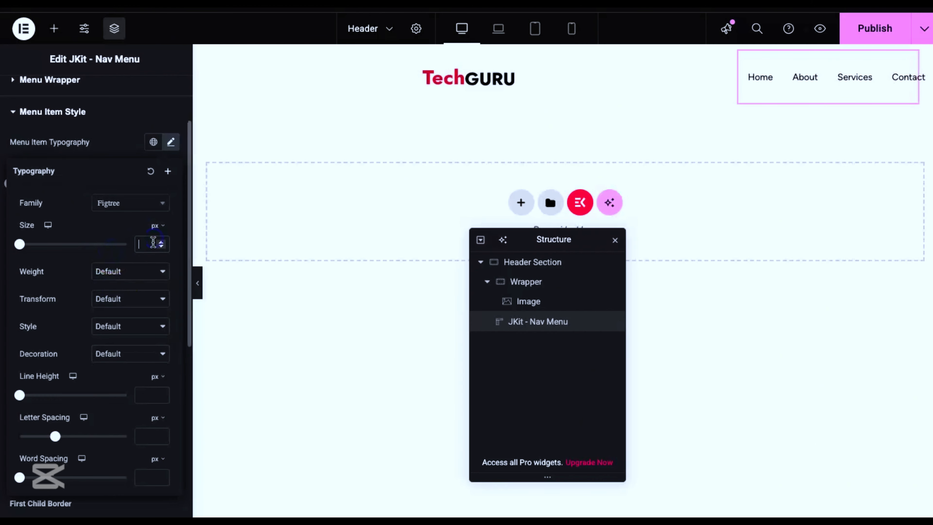
Step: Set the menu item typography to 19 px size, 500 (Medium) weight and 24 px line height
{"action": "type", "text": "18"}
{"action": "scroll", "coordinate": [110, 239], "scroll_direction": "down", "scroll_amount": 5}
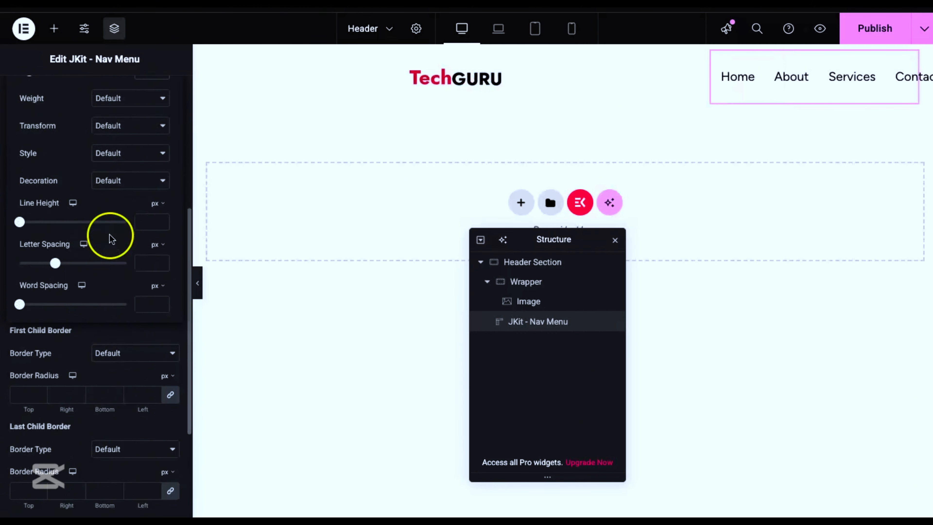
{"action": "scroll", "coordinate": [110, 199], "scroll_direction": "up", "scroll_amount": 3}
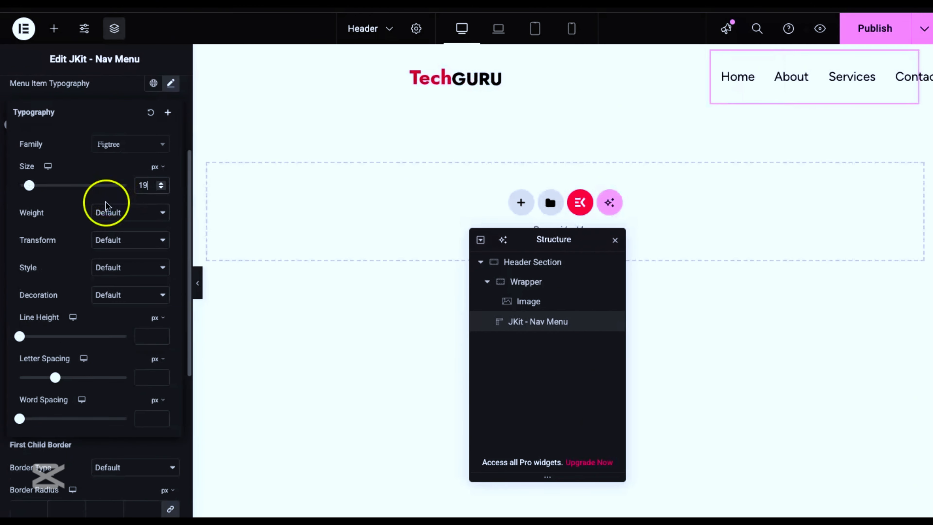
{"action": "left_click", "coordinate": [127, 214]}
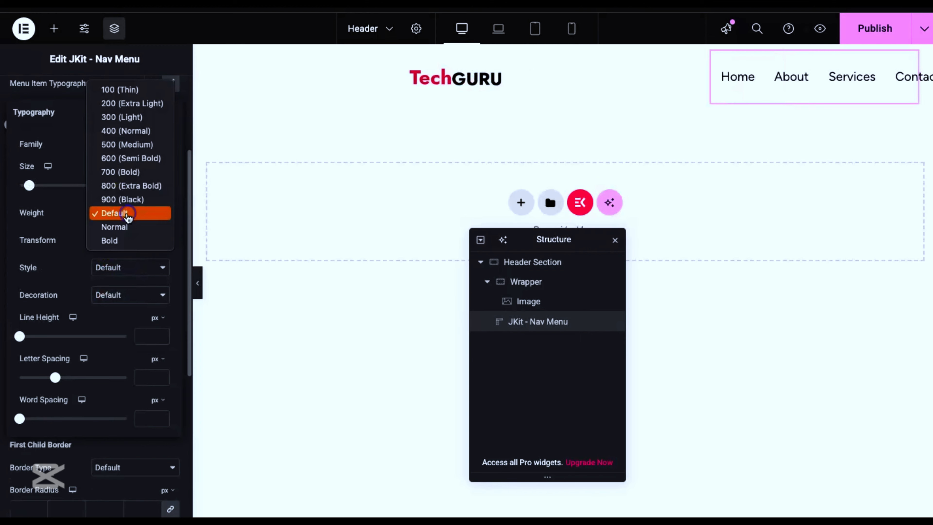
{"action": "left_click", "coordinate": [126, 144]}
{"action": "scroll", "coordinate": [37, 280], "scroll_direction": "down", "scroll_amount": 4}
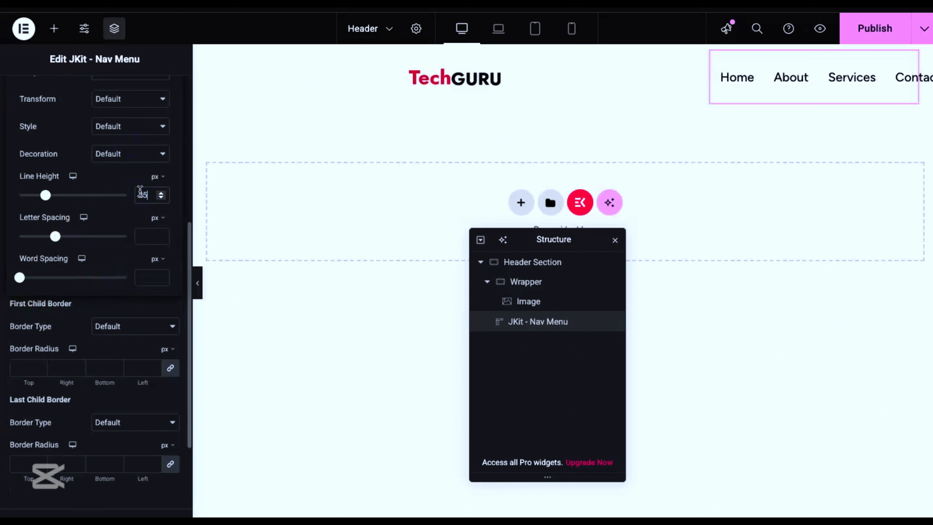
{"action": "key", "text": "BackSpace"}
{"action": "scroll", "coordinate": [127, 221], "scroll_direction": "up", "scroll_amount": 7}
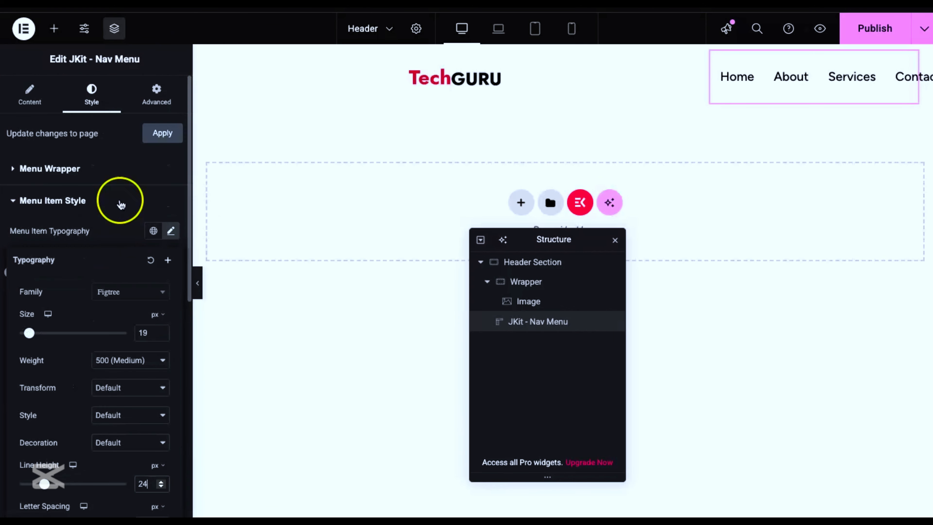
Step: Find the basic Button widget and add it to Header Section next to the nav menu
{"action": "left_click", "coordinate": [55, 29]}
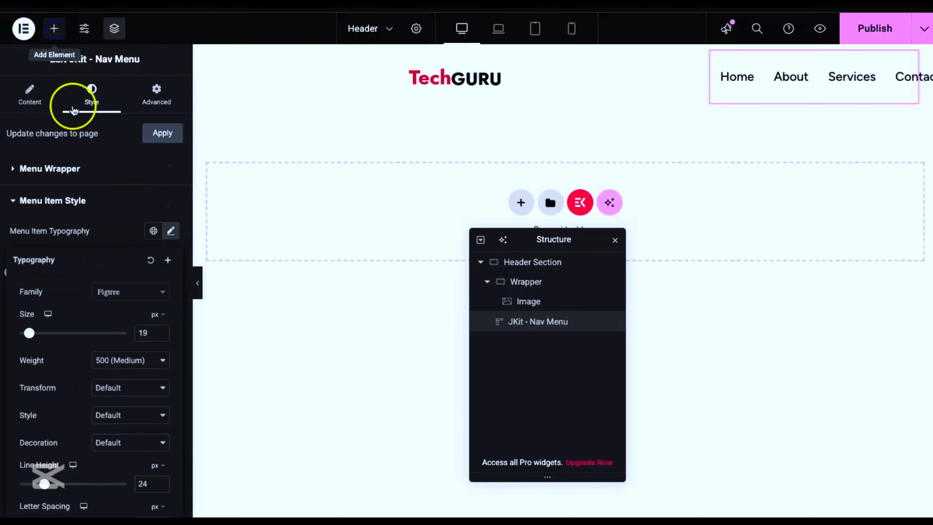
{"action": "type", "text": "butt"}
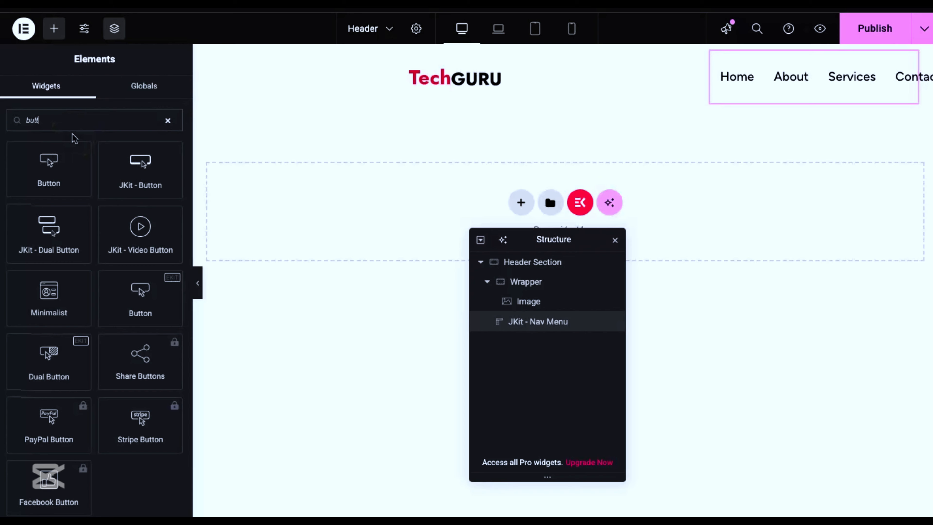
{"action": "left_click_drag", "start_coordinate": [31, 180], "coordinate": [871, 87]}
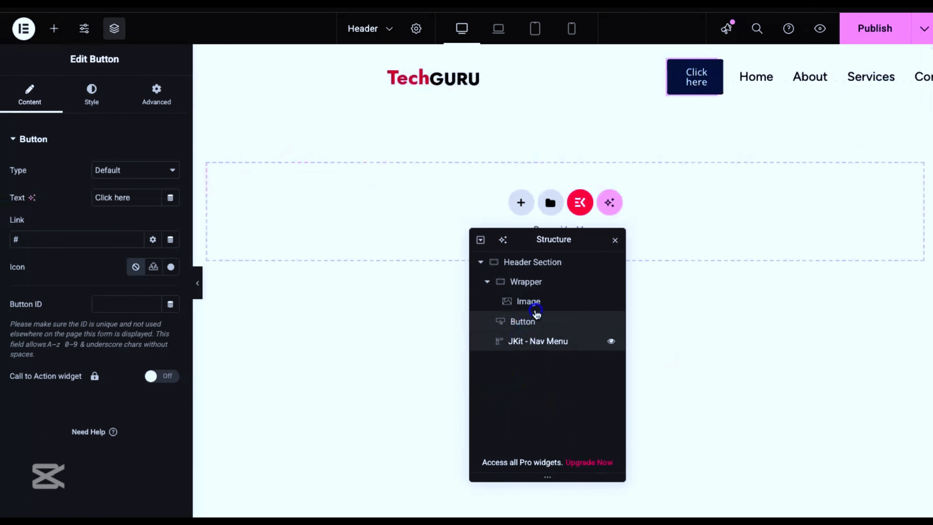
Step: Move the nav menu and the button into Wrapper, ordered after the logo image with the button last
{"action": "left_click_drag", "start_coordinate": [536, 312], "coordinate": [556, 310]}
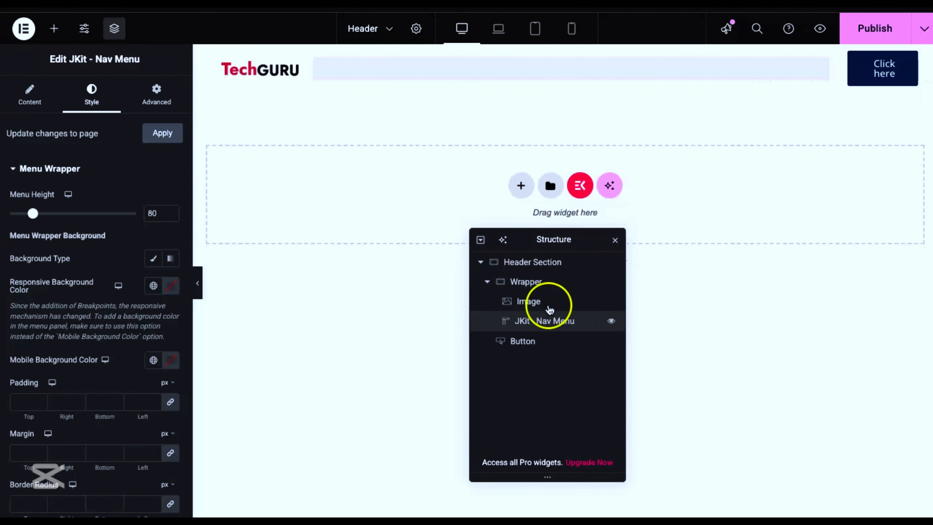
{"action": "left_click_drag", "start_coordinate": [548, 240], "coordinate": [402, 179]}
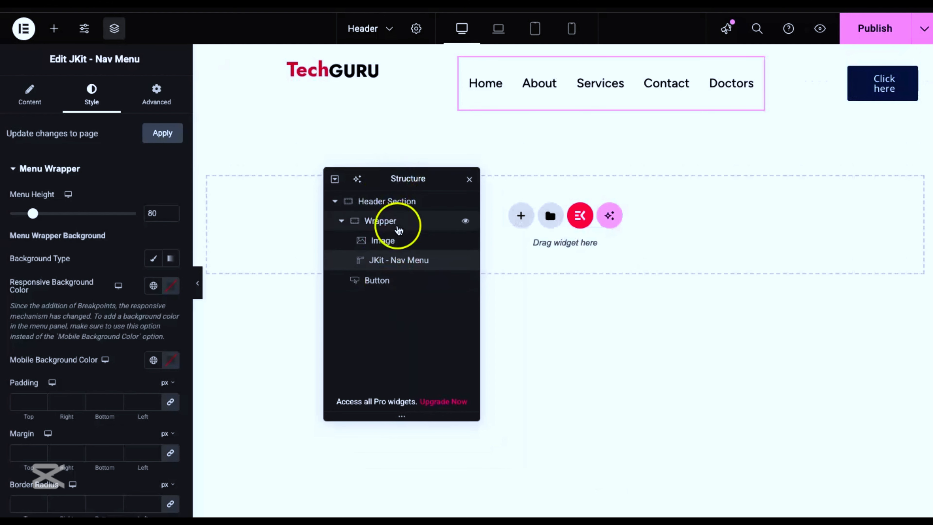
{"action": "mouse_move", "coordinate": [381, 282]}
{"action": "left_mouse_down"}
{"action": "mouse_move", "coordinate": [402, 256]}
{"action": "mouse_move", "coordinate": [417, 267]}
{"action": "mouse_move", "coordinate": [425, 261]}
{"action": "mouse_move", "coordinate": [409, 286]}
{"action": "mouse_move", "coordinate": [420, 278]}
{"action": "left_mouse_up"}
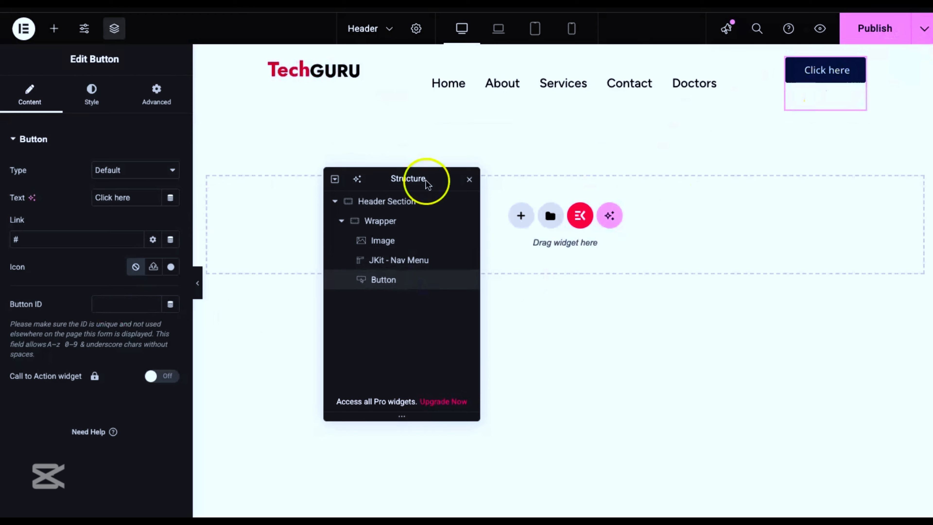
Step: Set the Wrapper container's item alignment to Center
{"action": "left_click", "coordinate": [406, 221]}
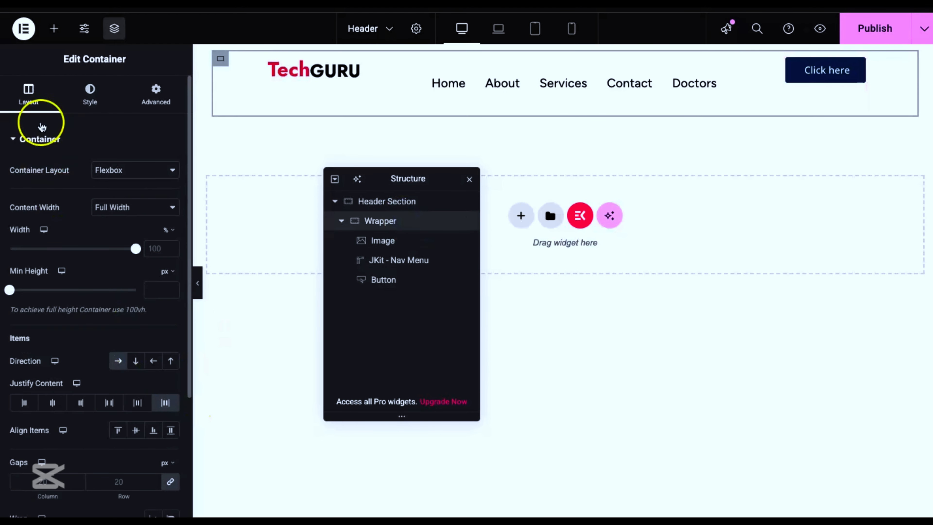
{"action": "scroll", "coordinate": [108, 347], "scroll_direction": "down", "scroll_amount": 5}
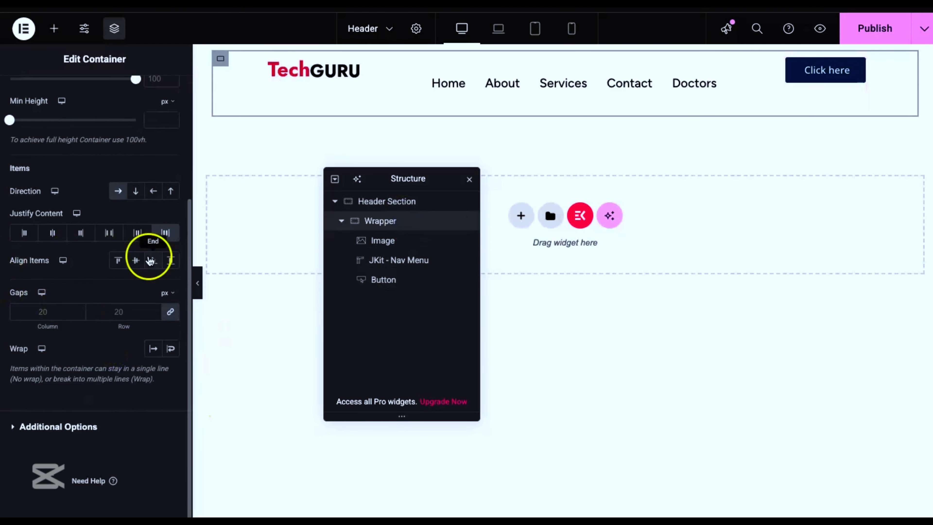
{"action": "left_click", "coordinate": [136, 261]}
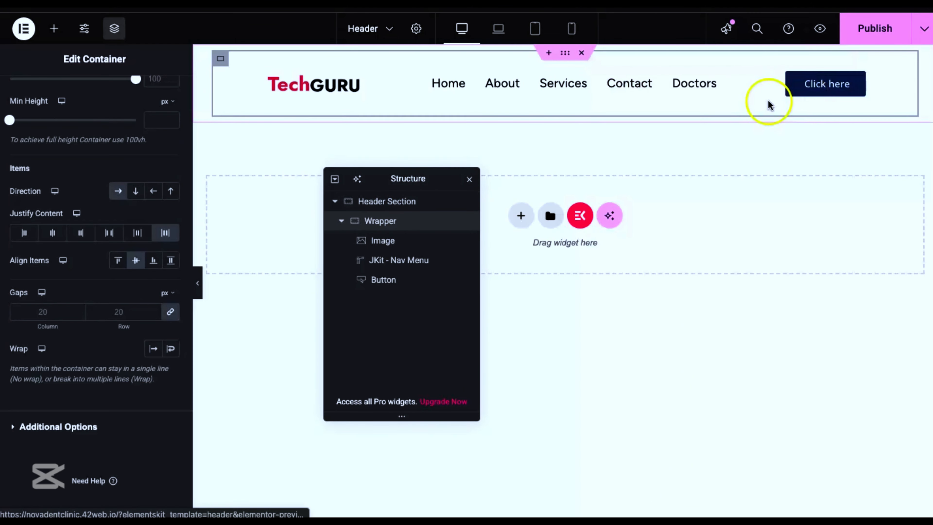
Step: Change the header button's text to "Schedule Appointment"
{"action": "left_click", "coordinate": [856, 80]}
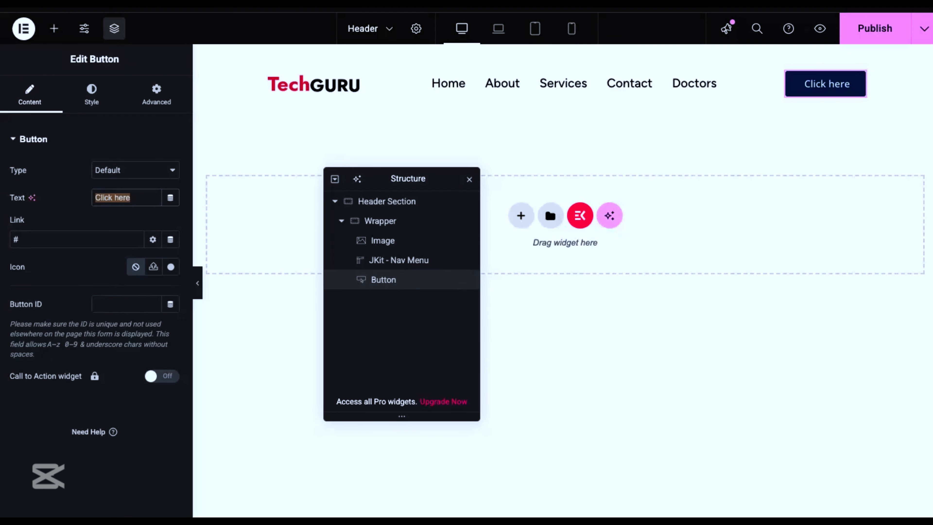
{"action": "type", "text": "Sugat"}
{"action": "key", "text": "BackSpace"}
{"action": "key", "text": "BackSpace"}
{"action": "key", "text": "BackSpace"}
{"action": "key", "text": "BackSpace"}
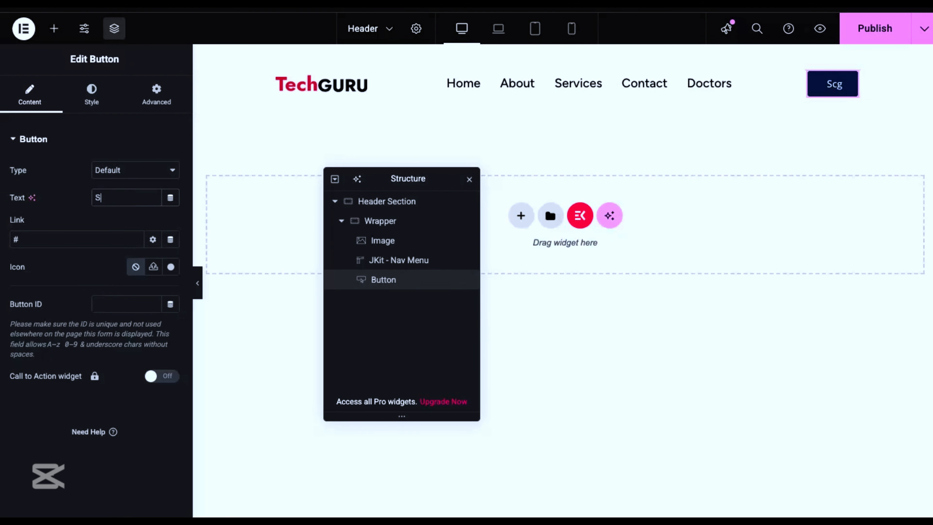
{"action": "type", "text": "ched"}
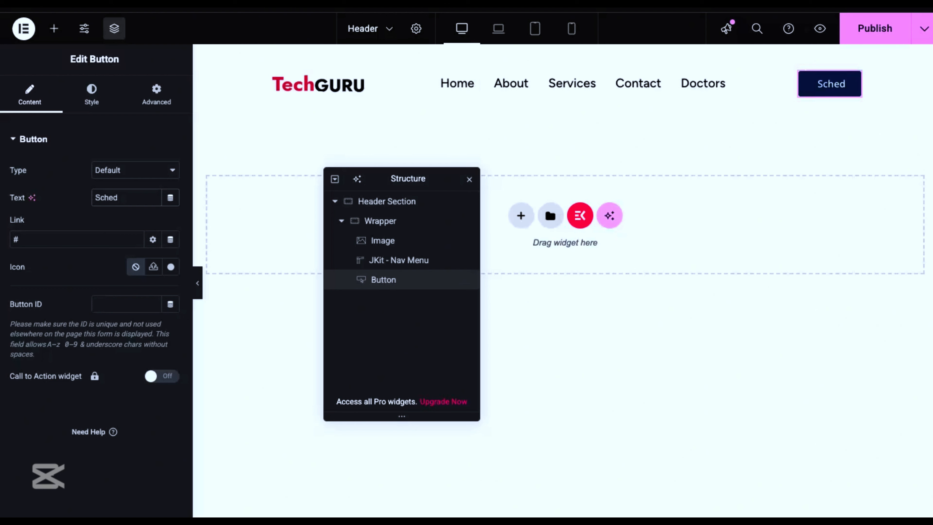
{"action": "type", "text": "ule Appoi"}
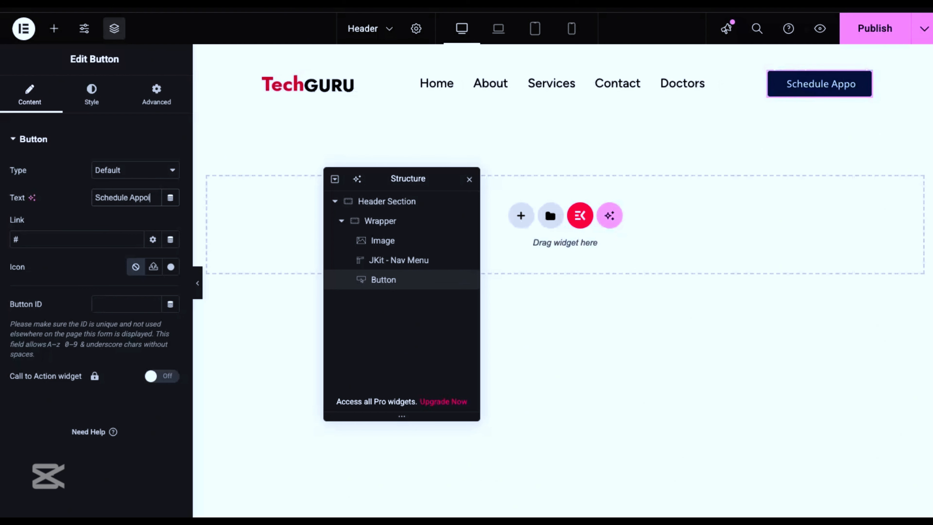
{"action": "type", "text": "ntment"}
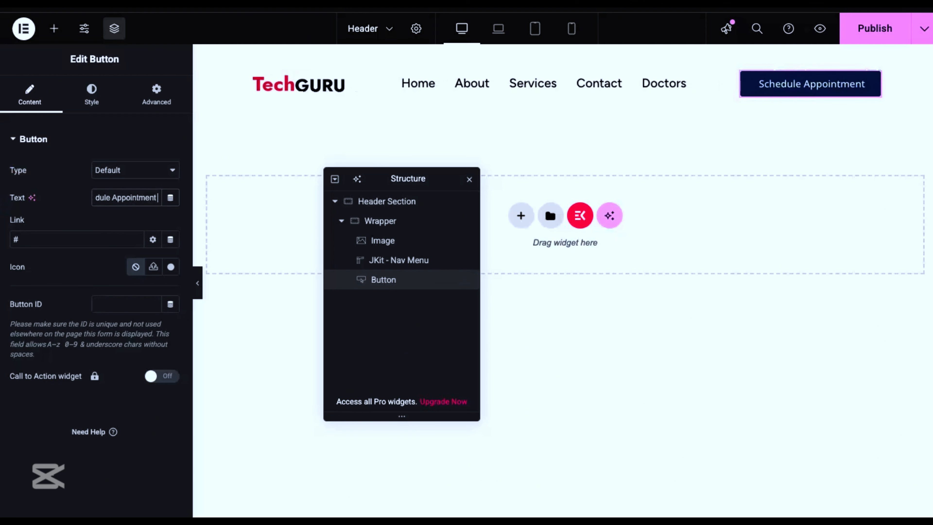
Step: Set the button's typography to 16 px size and 600 (Semi Bold) weight
{"action": "left_click", "coordinate": [81, 103]}
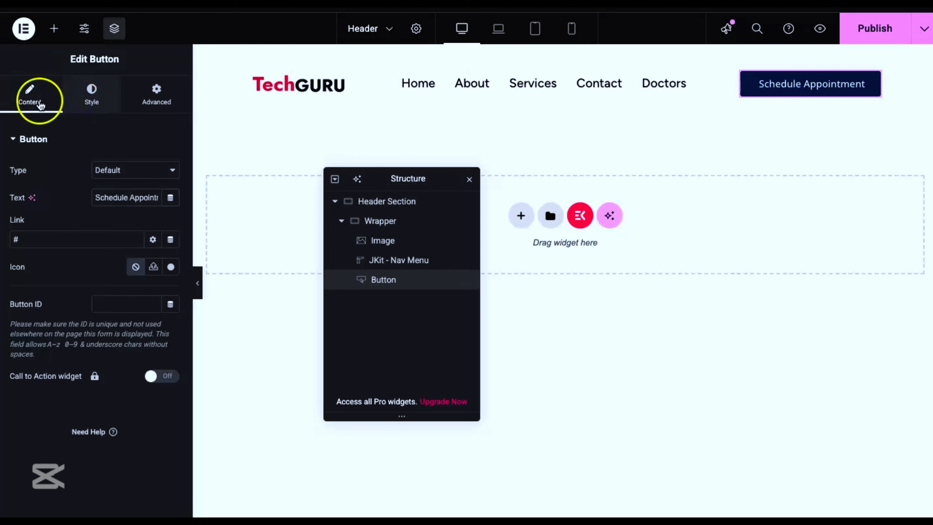
{"action": "left_click", "coordinate": [92, 96]}
{"action": "scroll", "coordinate": [77, 125], "scroll_direction": "down", "scroll_amount": 2}
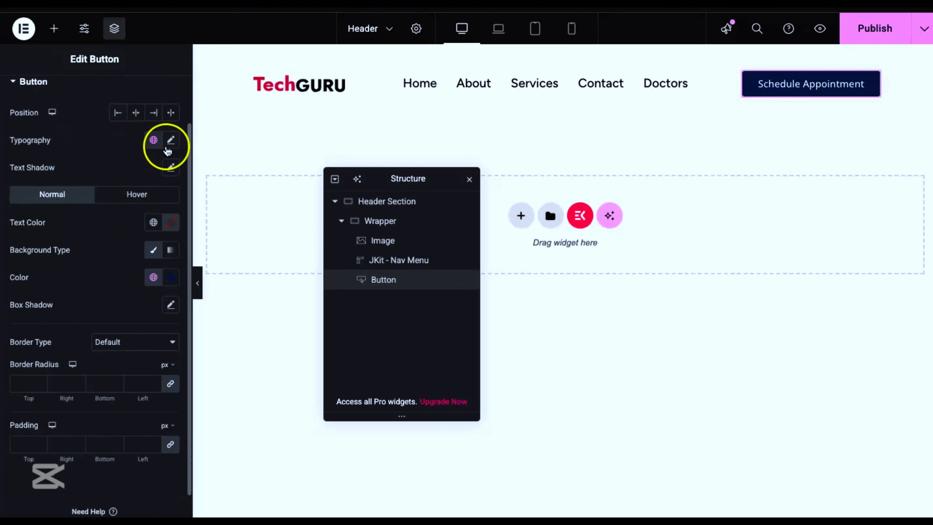
{"action": "left_click", "coordinate": [170, 140]}
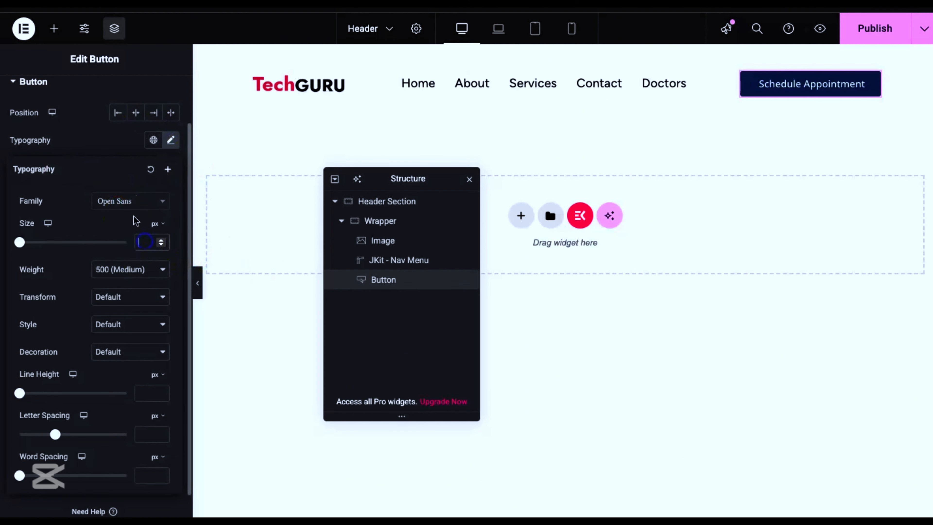
{"action": "type", "text": "16"}
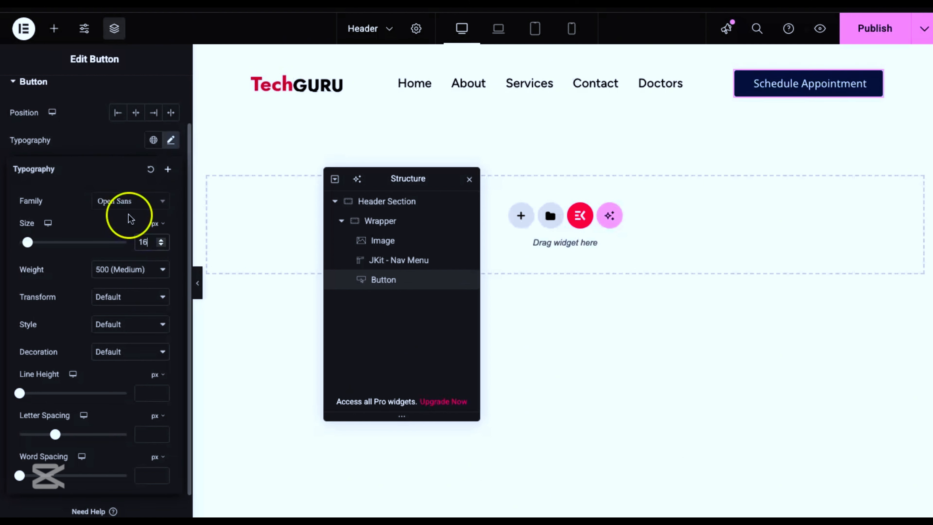
{"action": "left_click", "coordinate": [119, 269]}
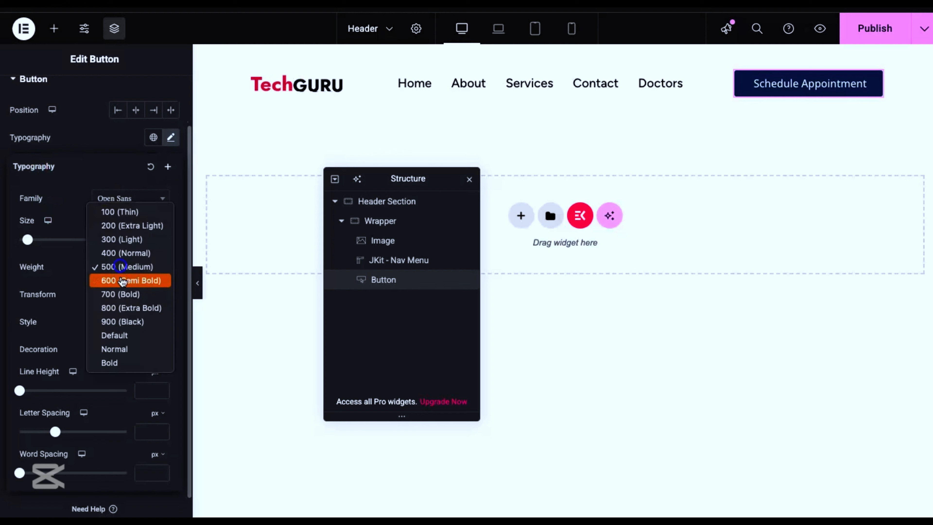
{"action": "left_click", "coordinate": [119, 281]}
{"action": "scroll", "coordinate": [120, 209], "scroll_direction": "down", "scroll_amount": 1}
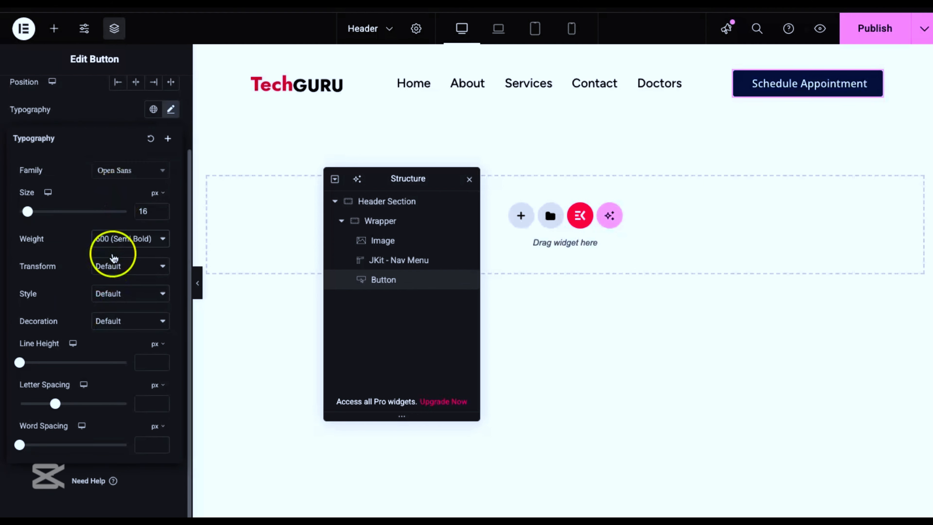
Step: Set the button text's line height to 15 px and close the typography settings
{"action": "scroll", "coordinate": [145, 390], "scroll_direction": "up", "scroll_amount": 1}
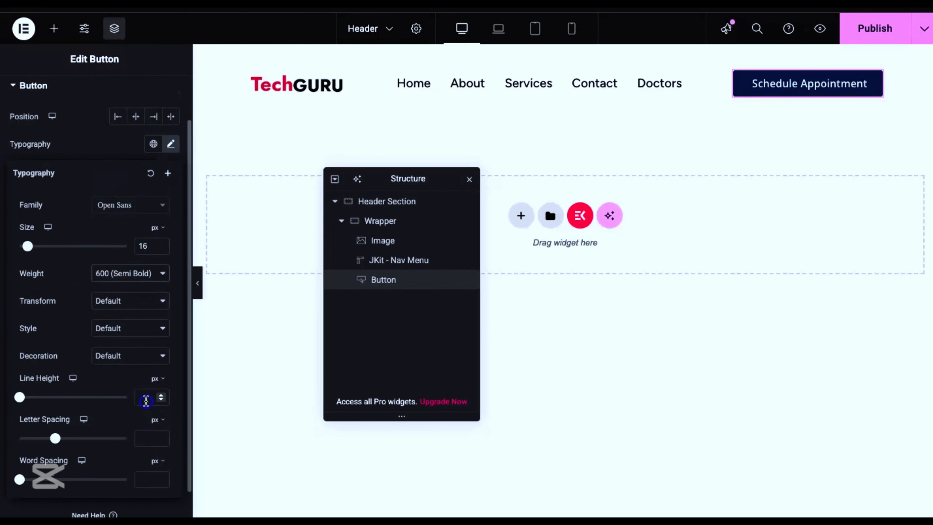
{"action": "type", "text": "15"}
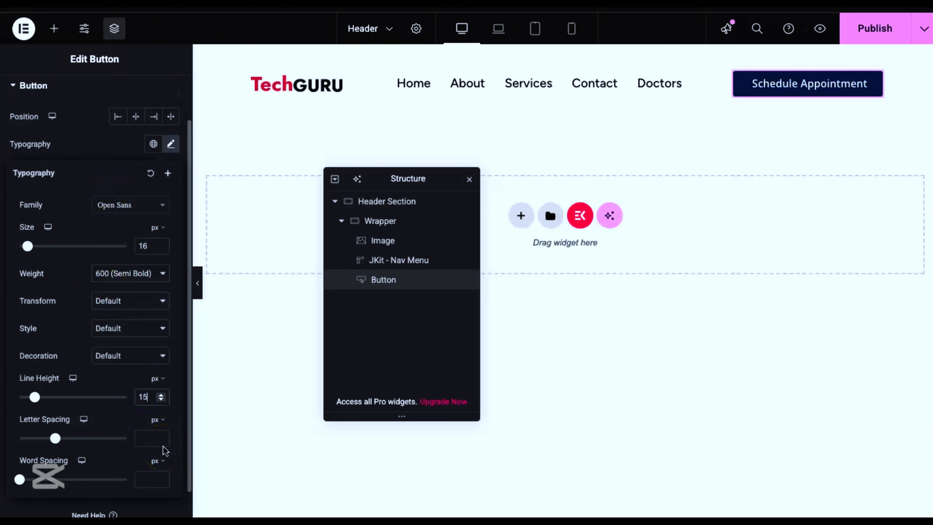
{"action": "scroll", "coordinate": [40, 242], "scroll_direction": "up", "scroll_amount": 2}
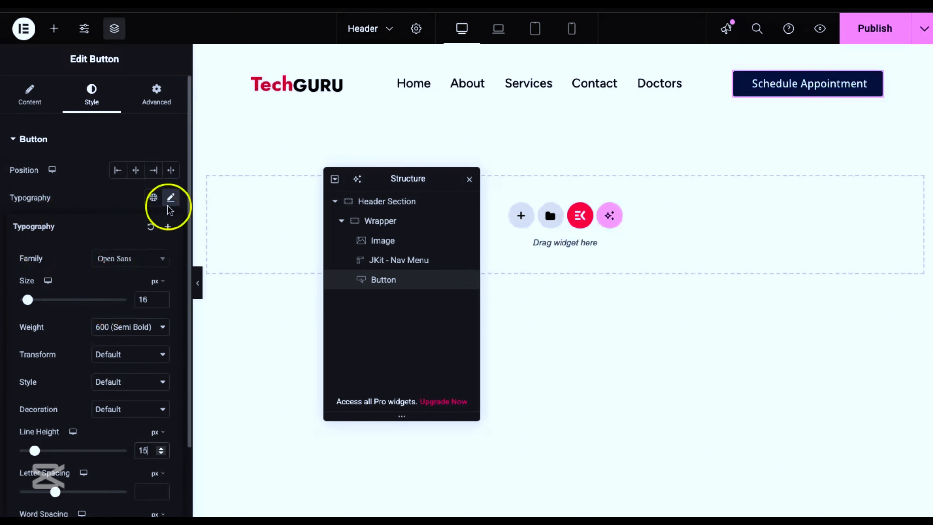
{"action": "left_click", "coordinate": [170, 198]}
Step: Give the button a solid border 1 px wide on all sides with a 10 px border radius
{"action": "scroll", "coordinate": [42, 281], "scroll_direction": "down", "scroll_amount": 3}
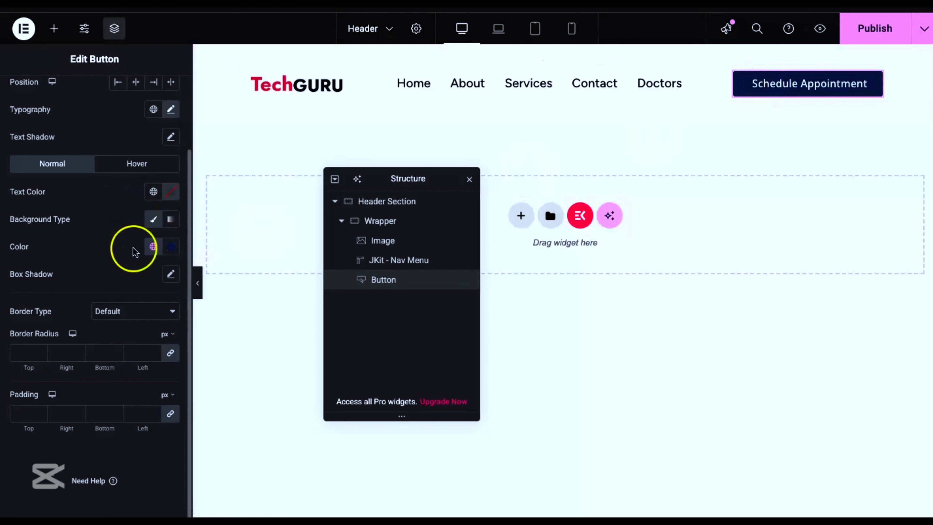
{"action": "left_click", "coordinate": [123, 314]}
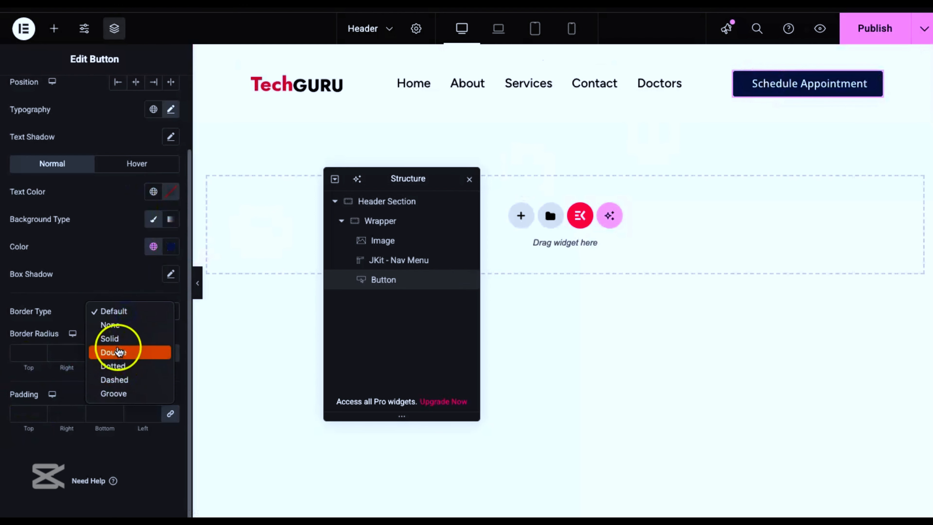
{"action": "left_click", "coordinate": [110, 339]}
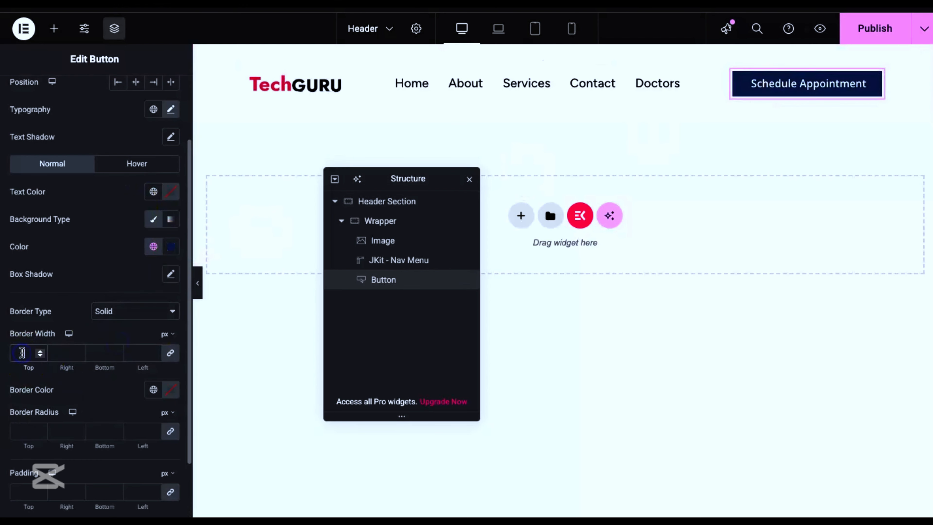
{"action": "type", "text": "1"}
{"action": "scroll", "coordinate": [79, 228], "scroll_direction": "down", "scroll_amount": 2}
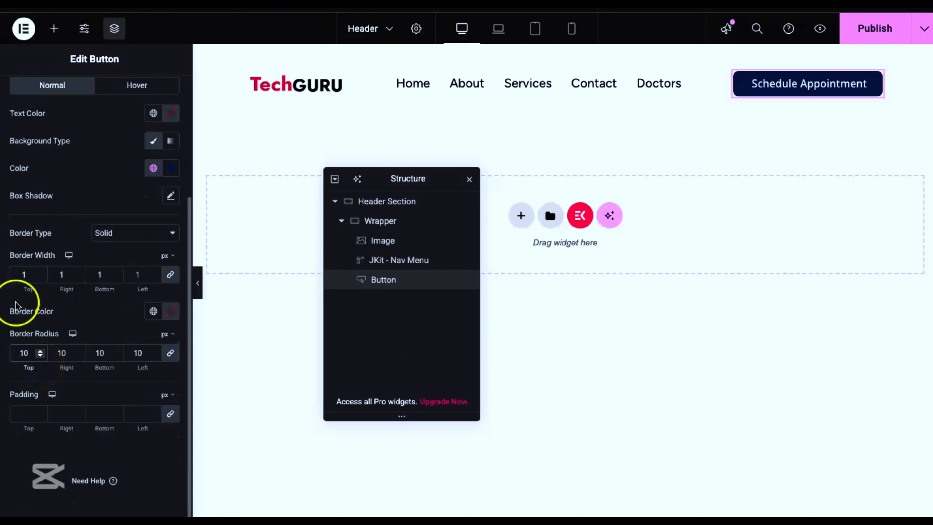
Step: Set unlinked button padding of 11 px top and bottom and 17 px right and left, and preview the header full width
{"action": "left_click", "coordinate": [28, 415]}
{"action": "type", "text": "0"}
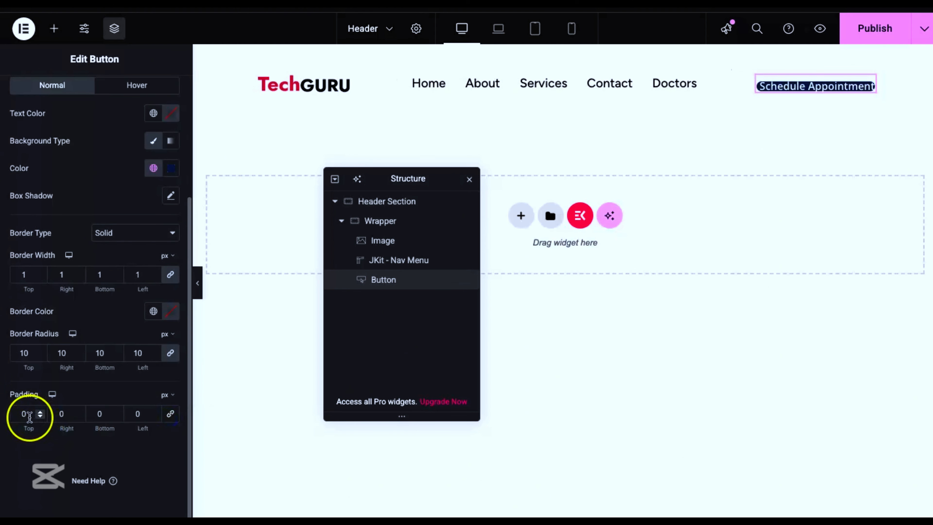
{"action": "left_click", "coordinate": [29, 417]}
{"action": "key", "text": "BackSpace"}
{"action": "type", "text": "11"}
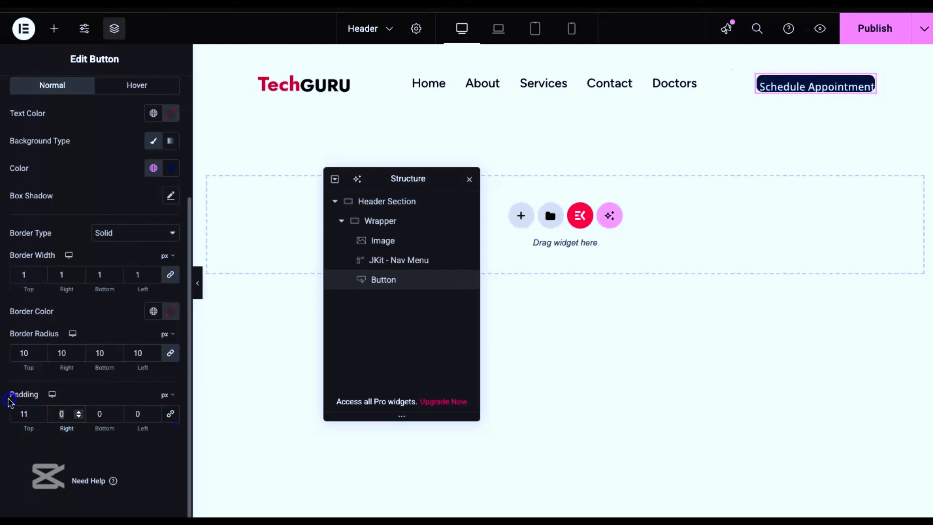
{"action": "type", "text": "17"}
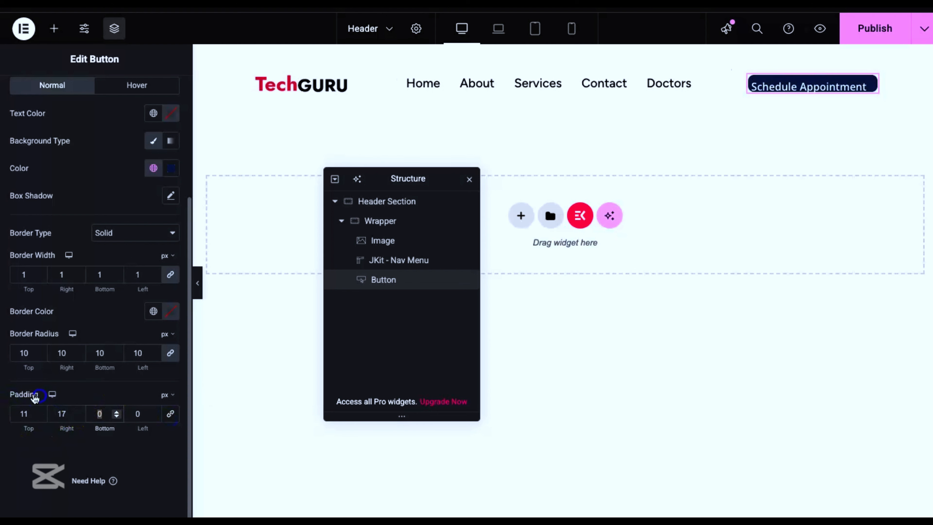
{"action": "type", "text": "11"}
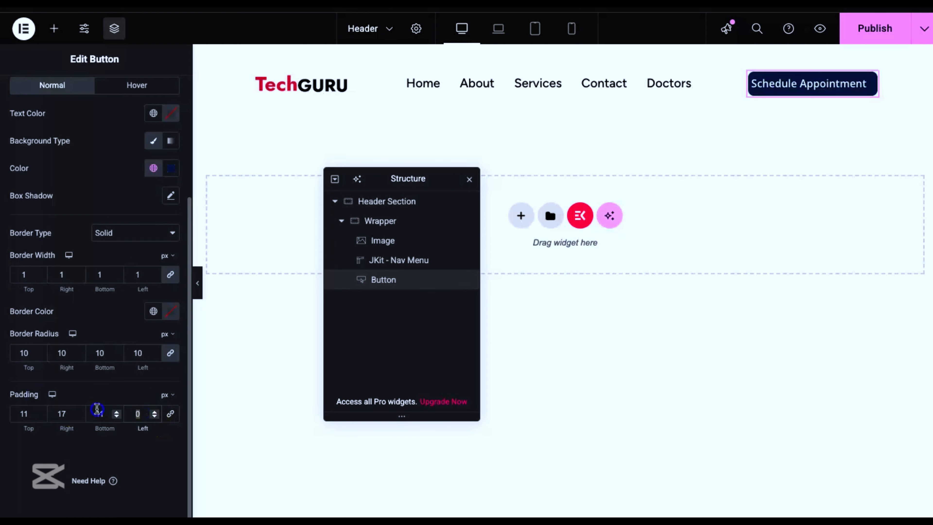
{"action": "type", "text": "17"}
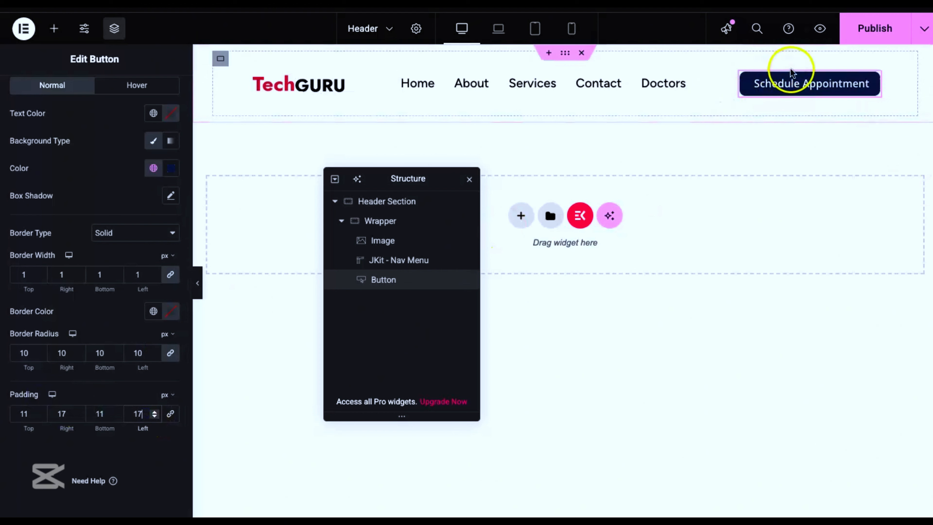
{"action": "left_click", "coordinate": [200, 292]}
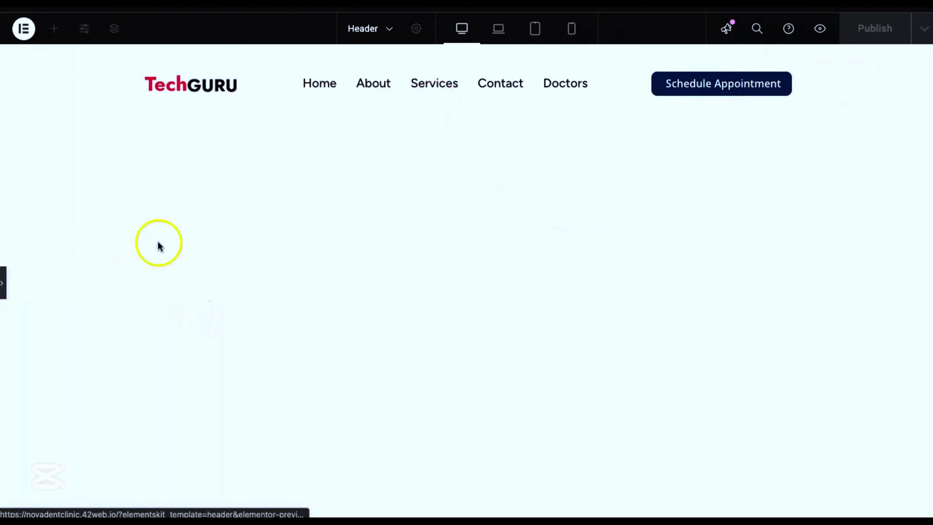
{"action": "left_click", "coordinate": [4, 284]}
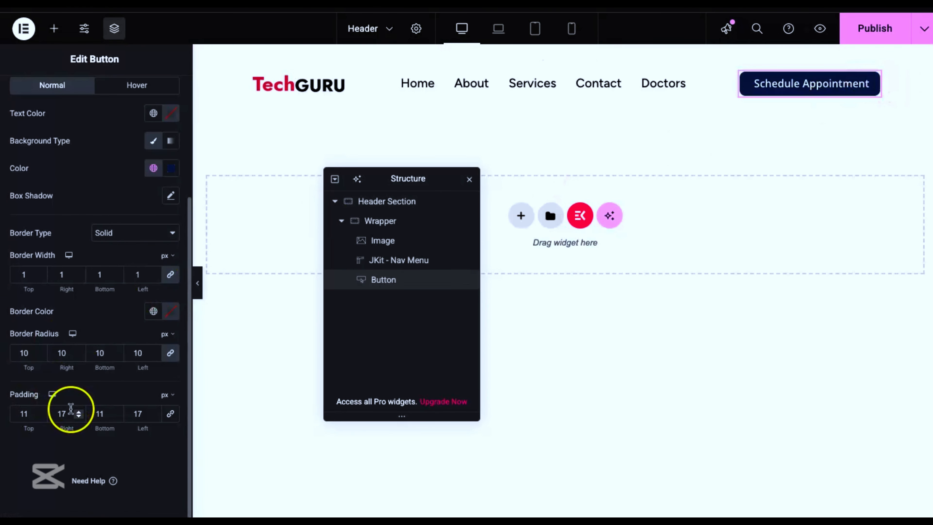
Step: Set the button's padding to 15 px top and bottom and 24 px right and left, and preview the header full width
{"action": "type", "text": "15"}
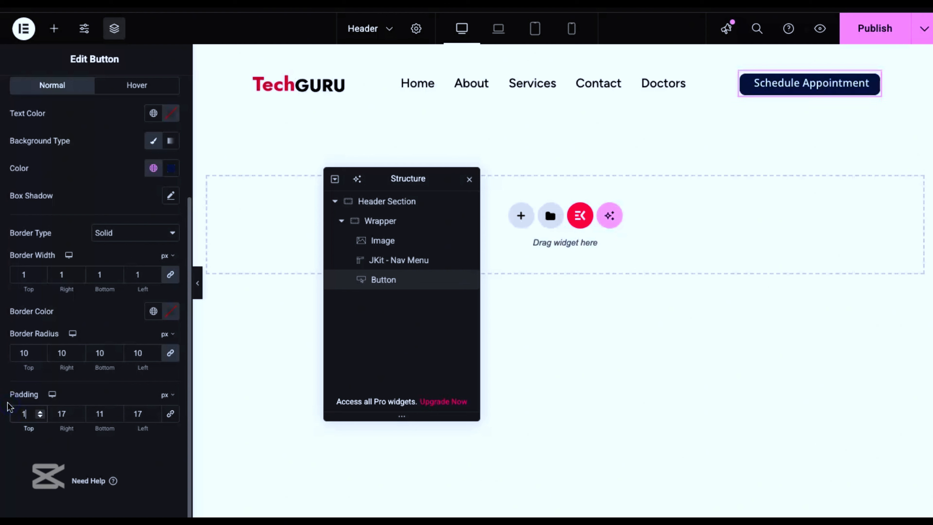
{"action": "left_click", "coordinate": [73, 404]}
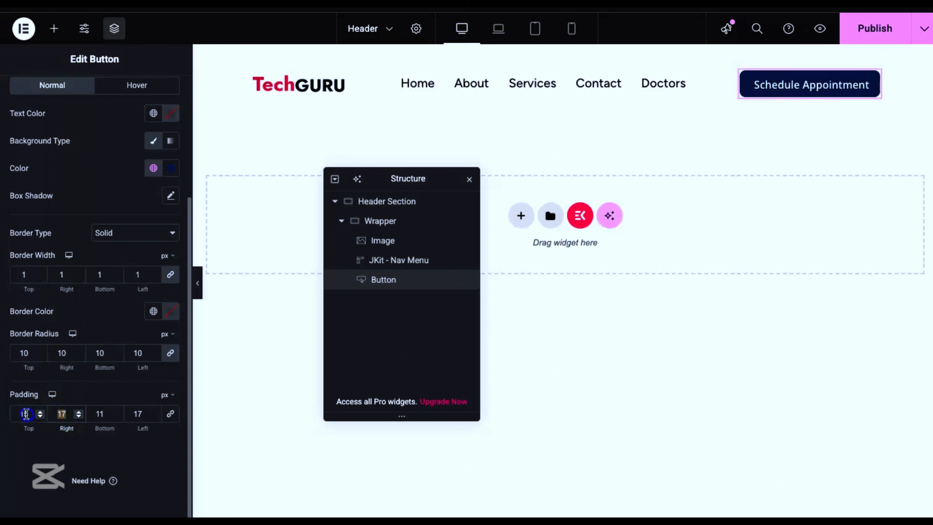
{"action": "type", "text": "24"}
{"action": "left_click", "coordinate": [58, 408]}
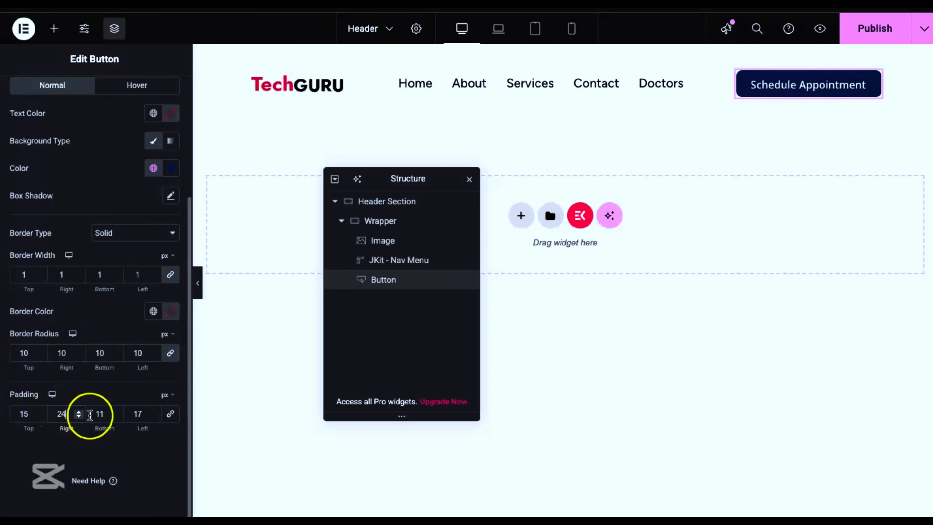
{"action": "type", "text": "15"}
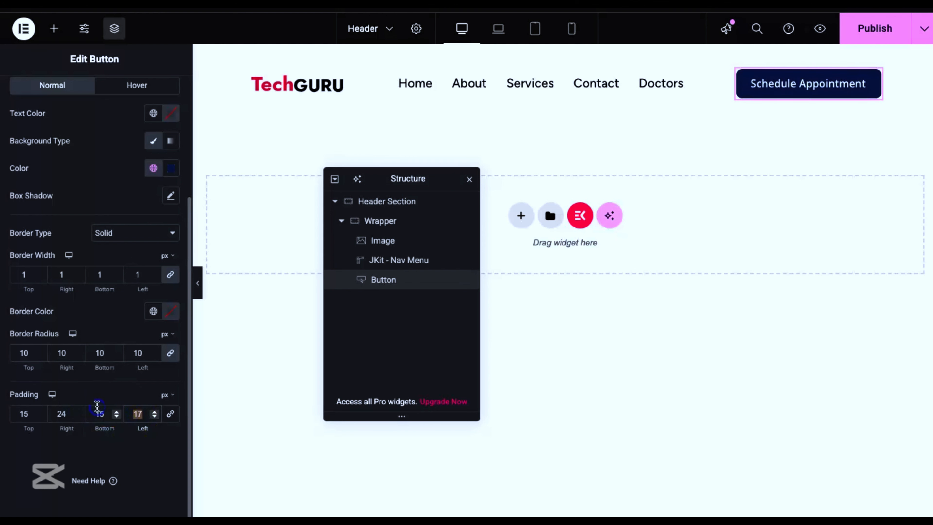
{"action": "type", "text": "24"}
{"action": "left_click", "coordinate": [198, 287]}
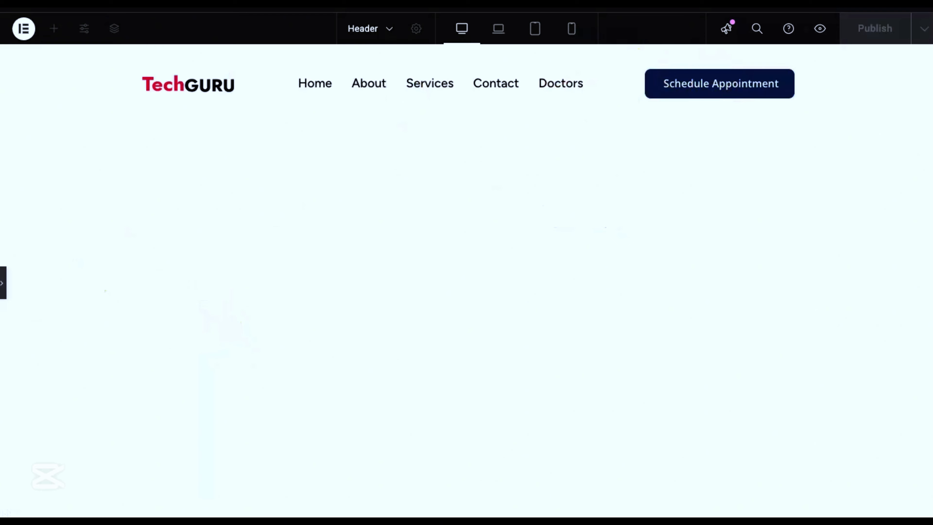
{"action": "left_click", "coordinate": [3, 283]}
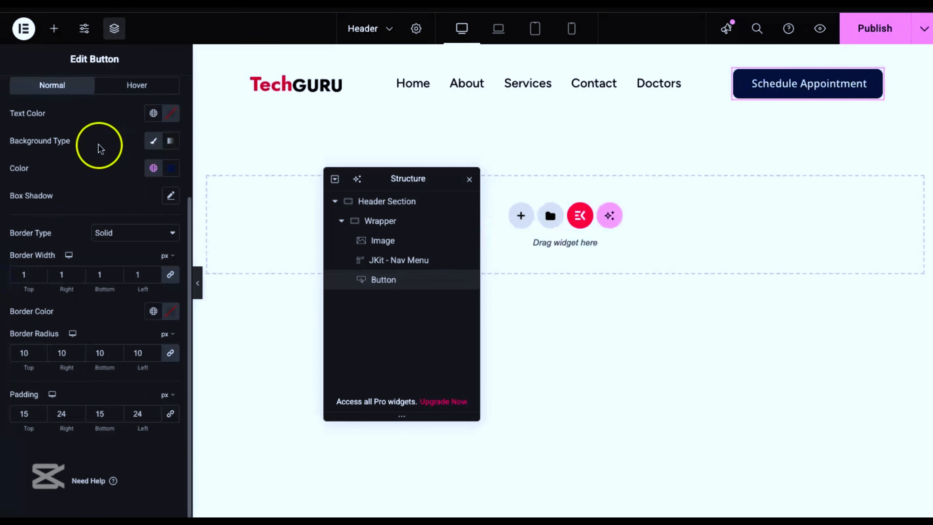
Step: For the button's hover state, set the text to the global Links color and make the background color fully transparent
{"action": "scroll", "coordinate": [114, 150], "scroll_direction": "up", "scroll_amount": 1}
{"action": "left_click", "coordinate": [121, 117]}
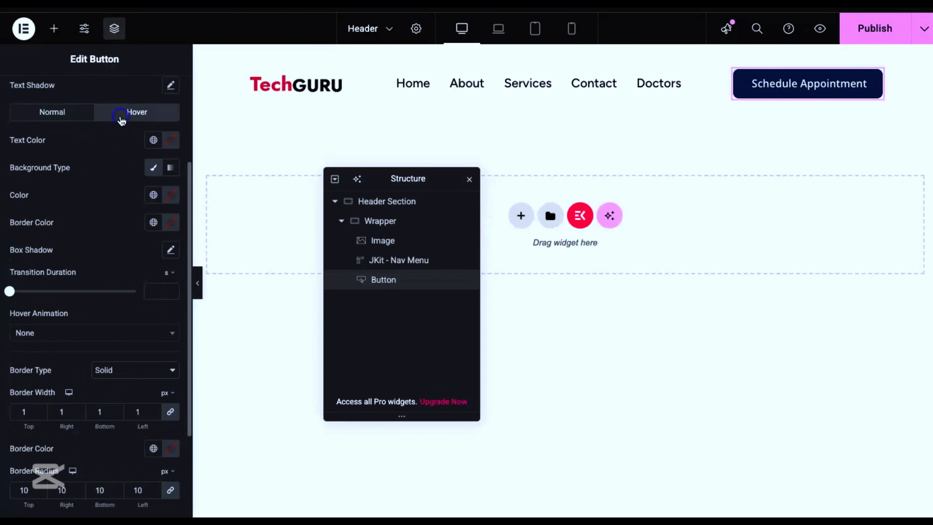
{"action": "left_click", "coordinate": [154, 141]}
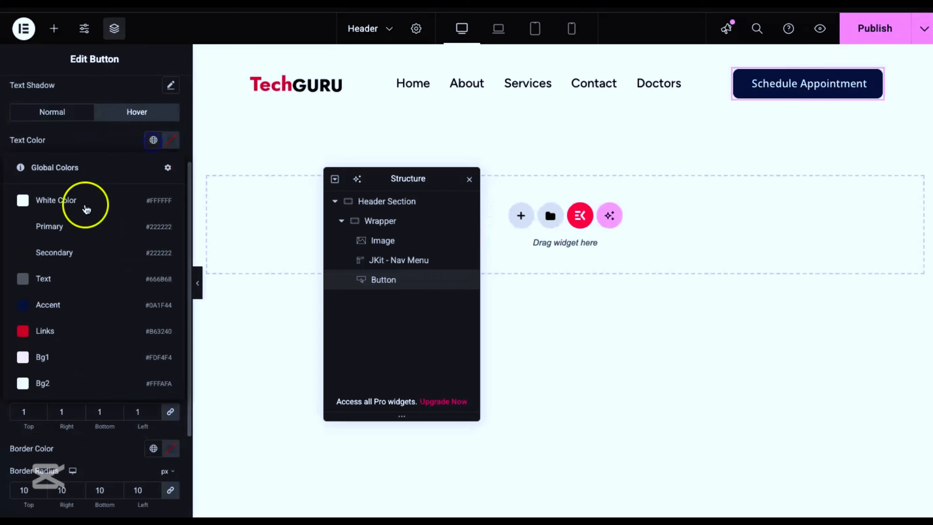
{"action": "left_click", "coordinate": [73, 332]}
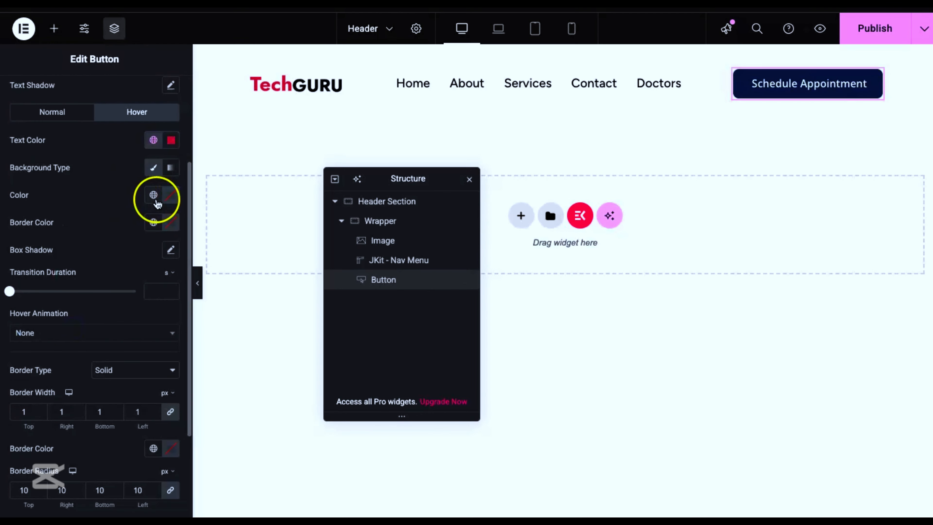
{"action": "left_click", "coordinate": [170, 195]}
{"action": "left_click_drag", "start_coordinate": [245, 367], "coordinate": [42, 367]}
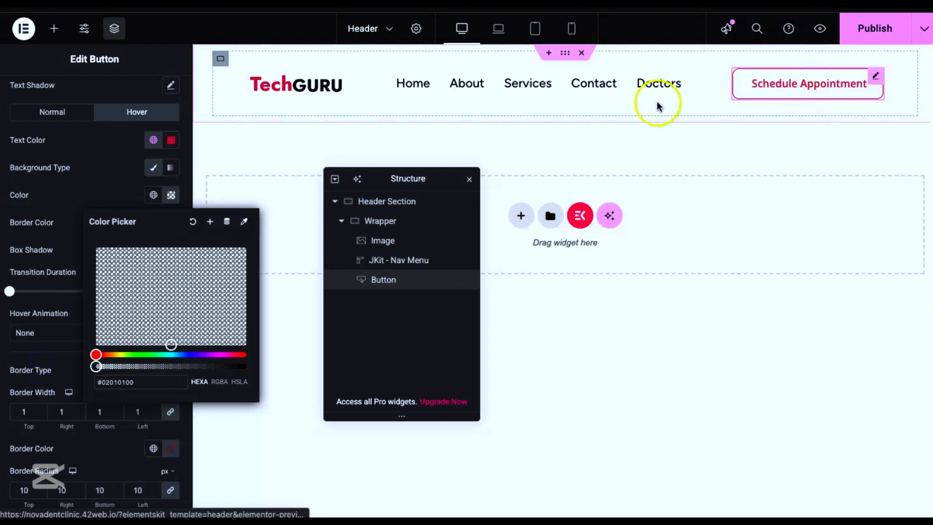
Step: Set the button's hover border color to the global Links color and preview the header full width
{"action": "left_click", "coordinate": [66, 225]}
{"action": "left_click", "coordinate": [153, 223]}
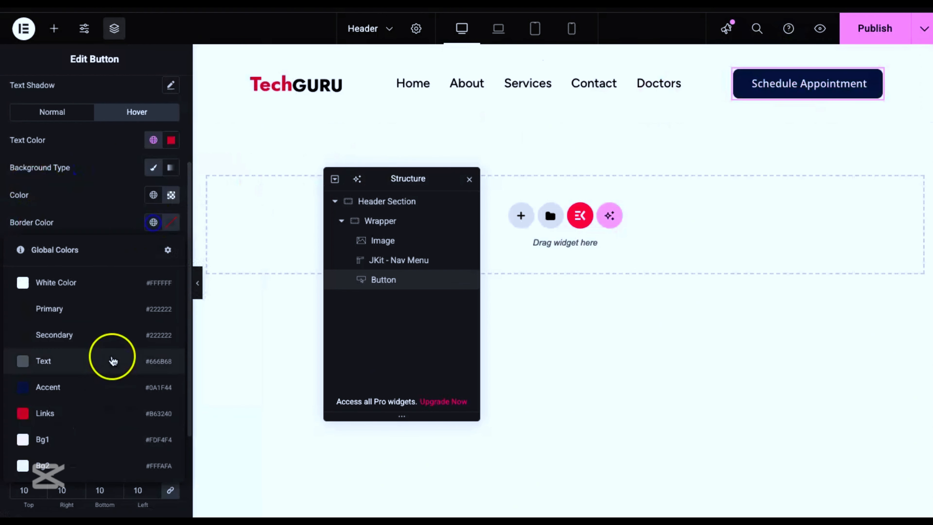
{"action": "left_click", "coordinate": [107, 423]}
{"action": "left_click", "coordinate": [198, 283]}
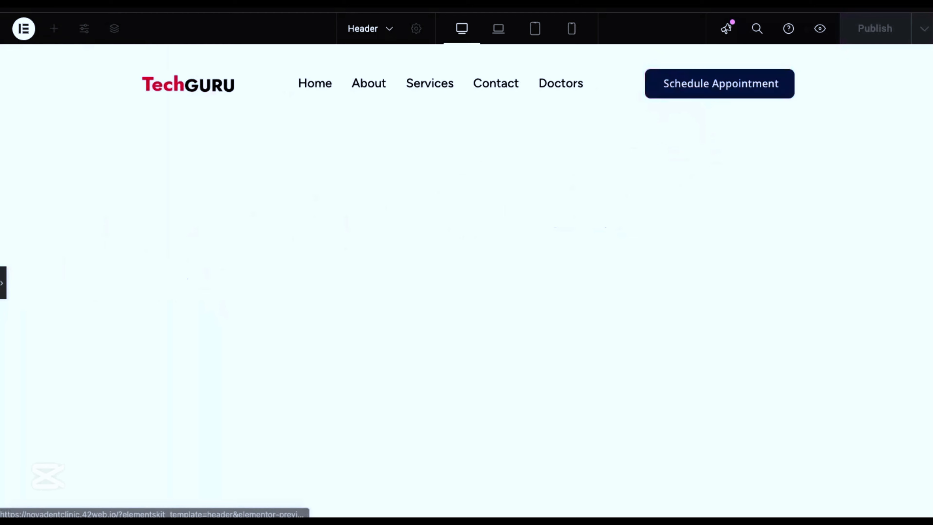
{"action": "left_click", "coordinate": [4, 283]}
Step: Move the structure list aside, publish the header, and check it in the laptop and tablet portrait views
{"action": "left_click_drag", "start_coordinate": [402, 183], "coordinate": [681, 205]}
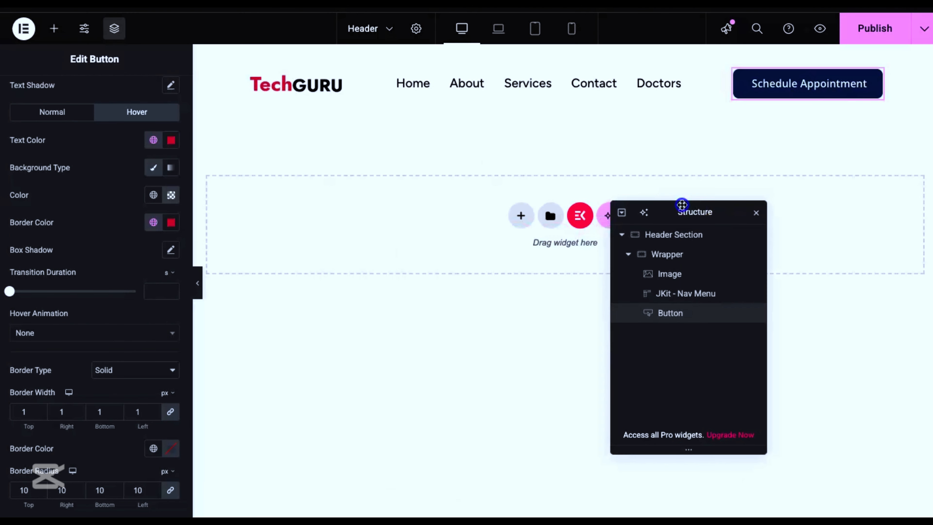
{"action": "left_click", "coordinate": [876, 32]}
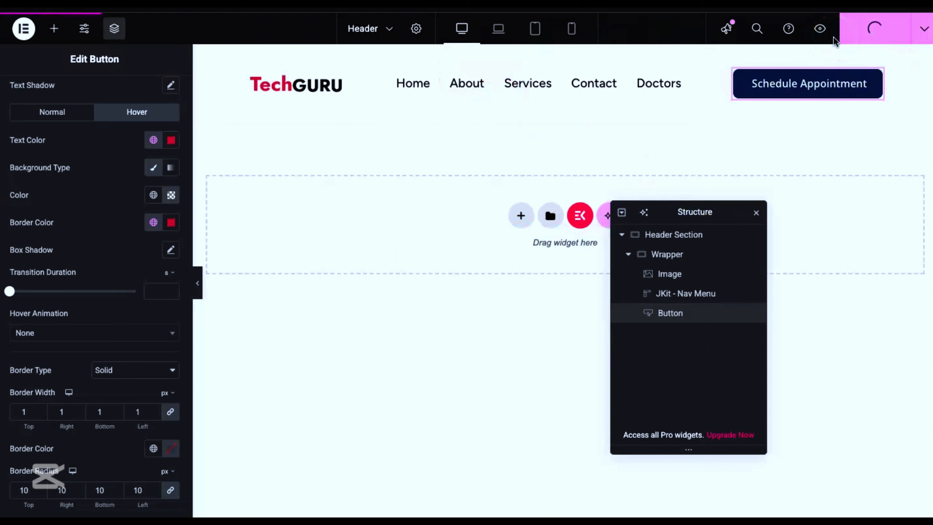
{"action": "left_click", "coordinate": [498, 29]}
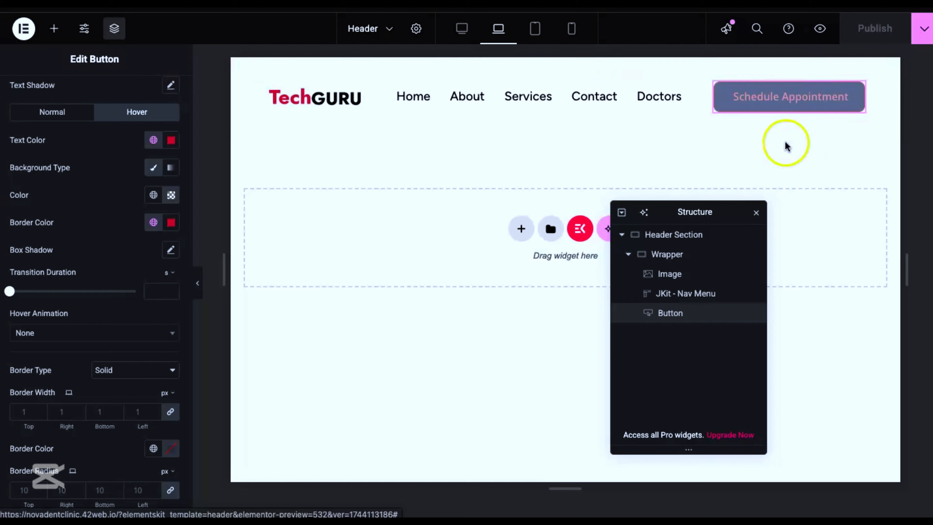
{"action": "left_click", "coordinate": [536, 30]}
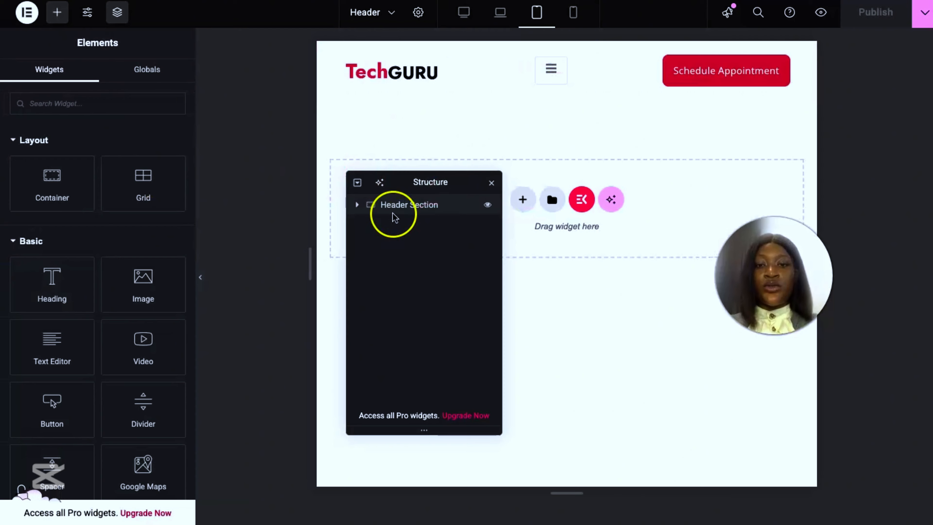
Step: Set the navigation menu's responsive breakpoint to Mobile Portrait and preview the tablet header full width
{"action": "left_click", "coordinate": [357, 205]}
{"action": "left_click", "coordinate": [364, 225]}
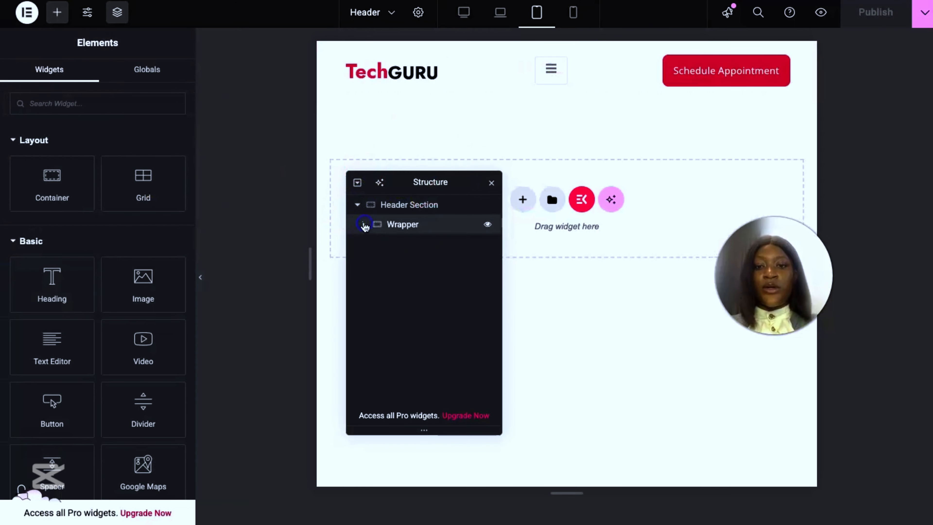
{"action": "left_click", "coordinate": [419, 268]}
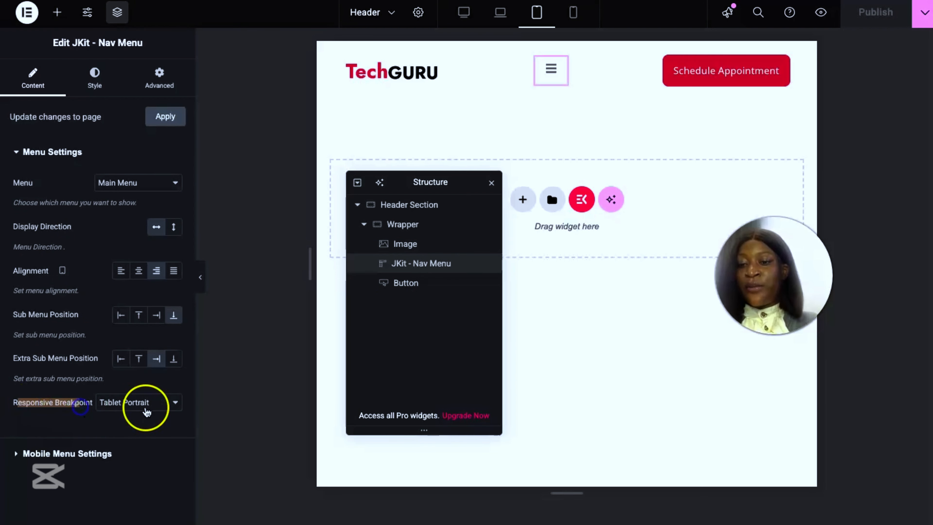
{"action": "left_click", "coordinate": [147, 412]}
{"action": "left_click", "coordinate": [145, 418]}
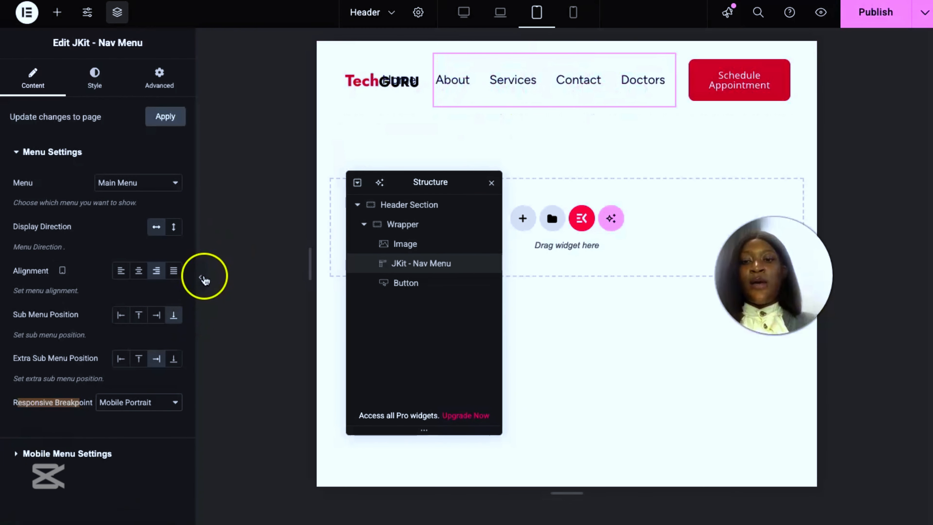
{"action": "left_click", "coordinate": [202, 277]}
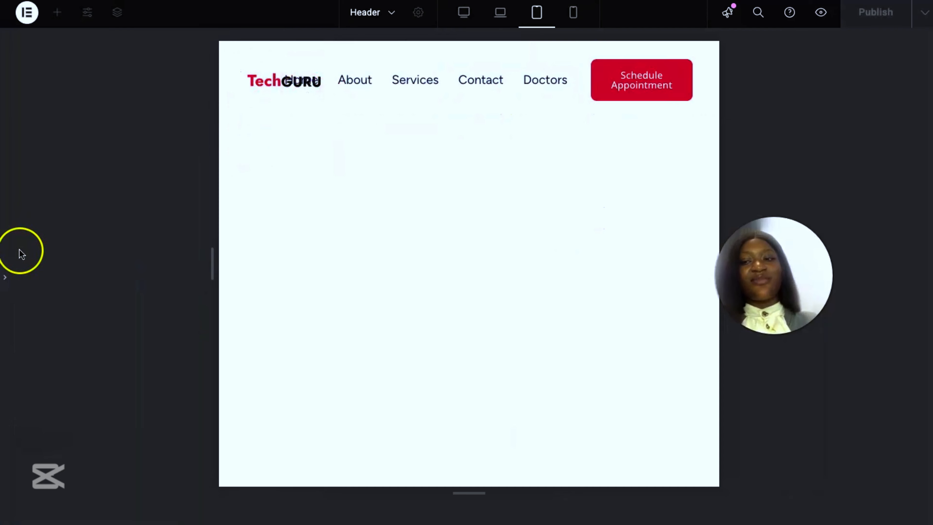
{"action": "left_click", "coordinate": [4, 279]}
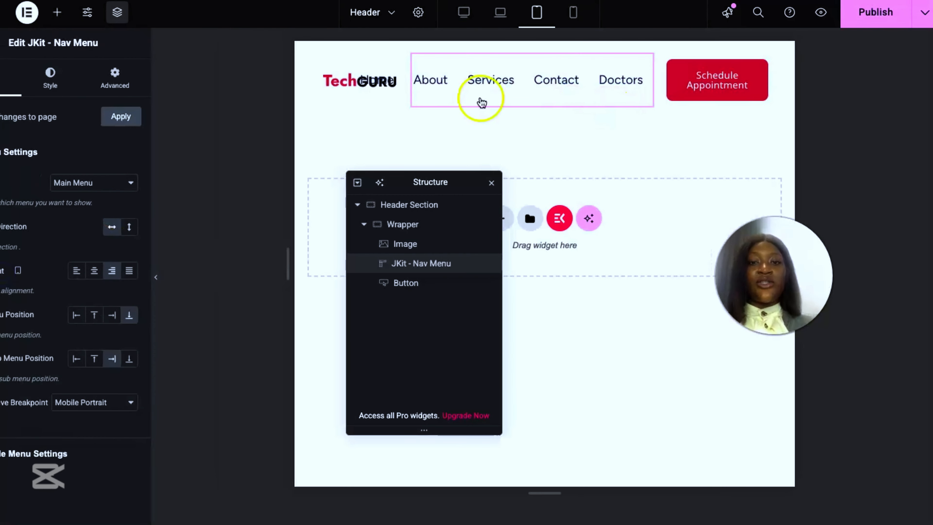
Step: Give the Header Section container unlinked tablet padding of 10 px top and bottom and 20 px right and left
{"action": "left_click", "coordinate": [409, 205]}
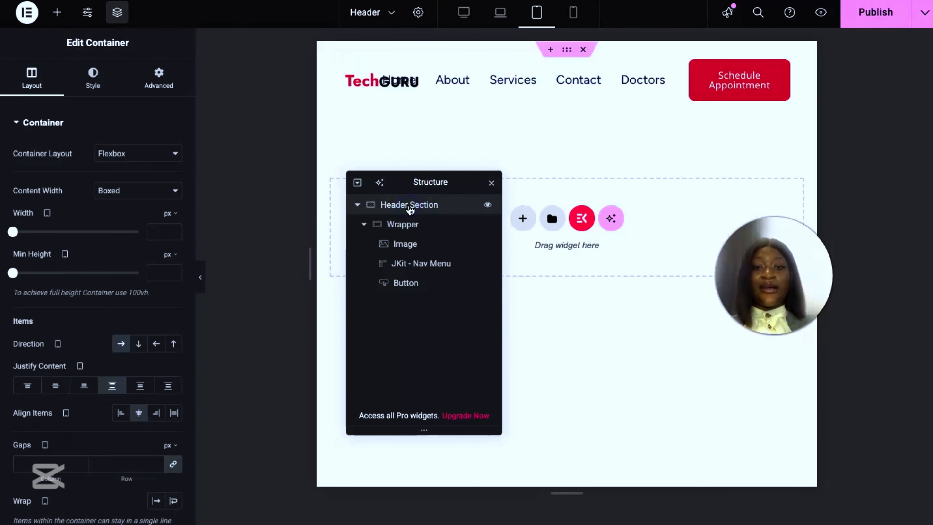
{"action": "left_click", "coordinate": [171, 84]}
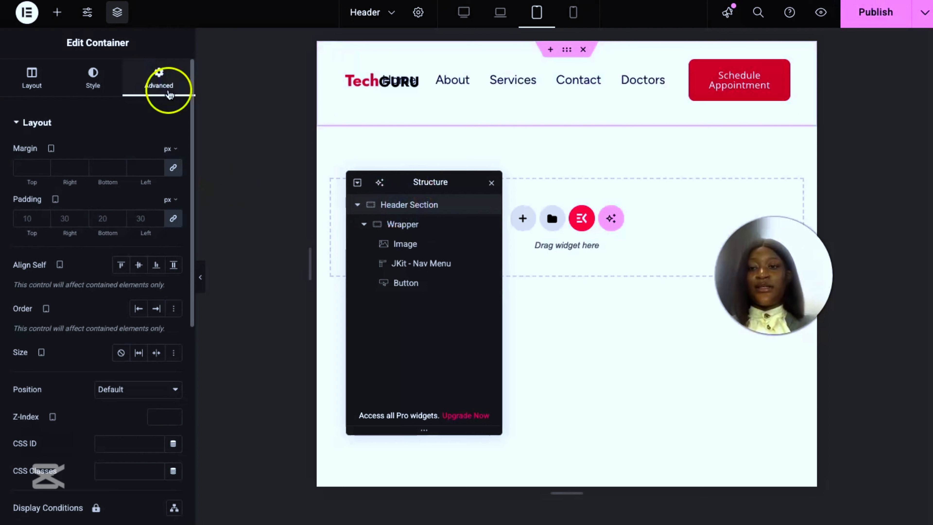
{"action": "left_click", "coordinate": [173, 218]}
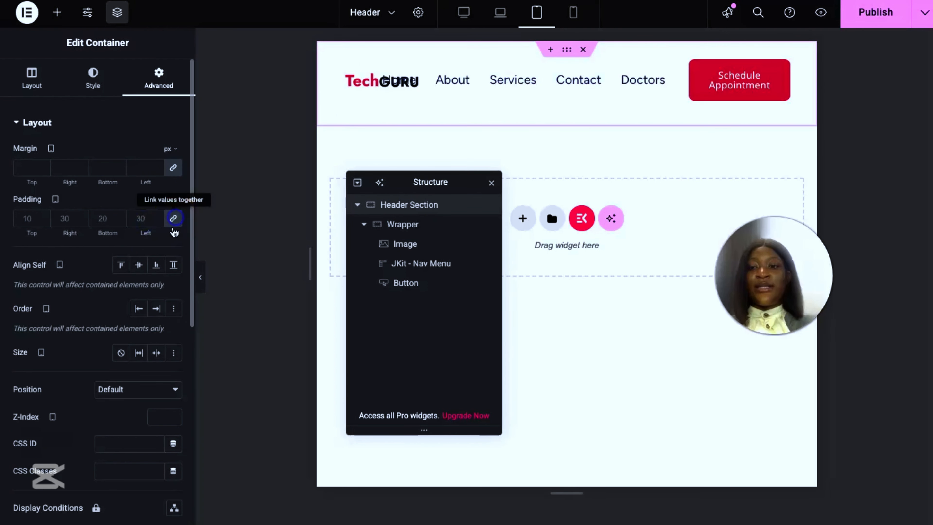
{"action": "left_click", "coordinate": [157, 221]}
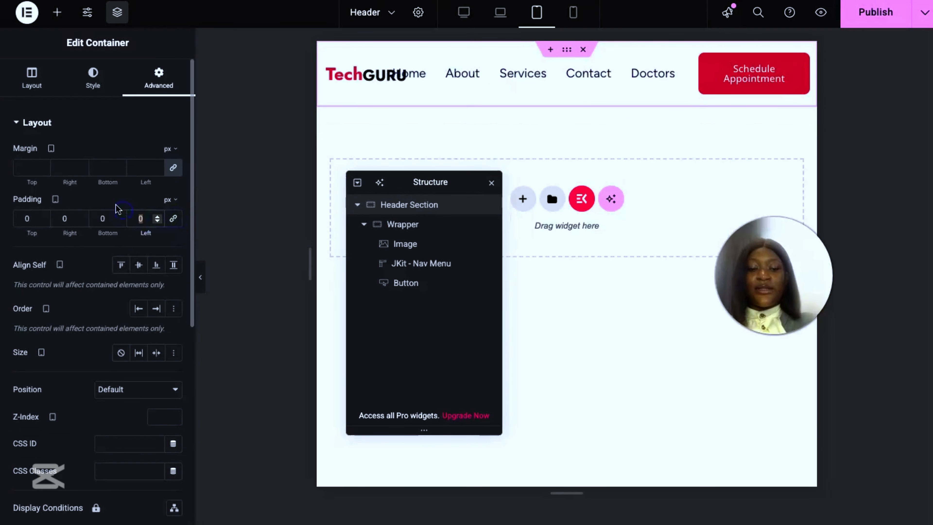
{"action": "type", "text": "20"}
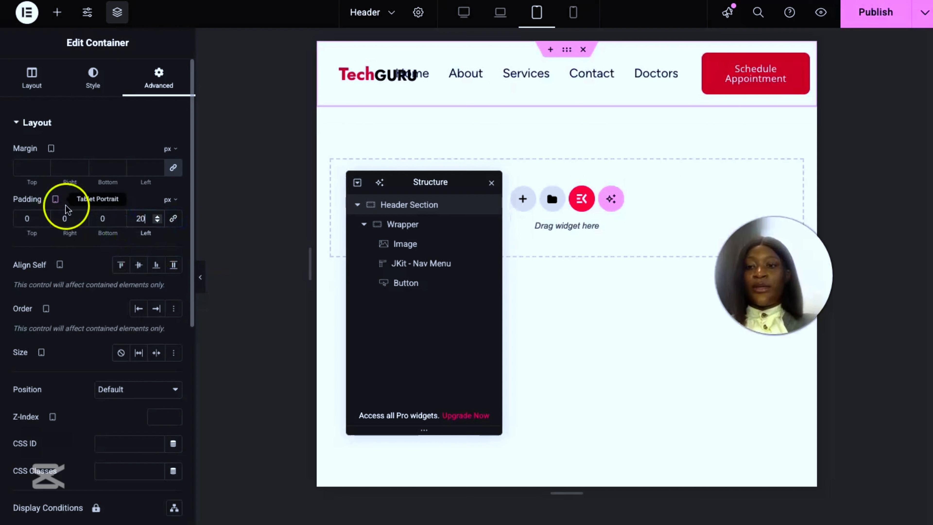
{"action": "left_click", "coordinate": [66, 213]}
{"action": "type", "text": "20"}
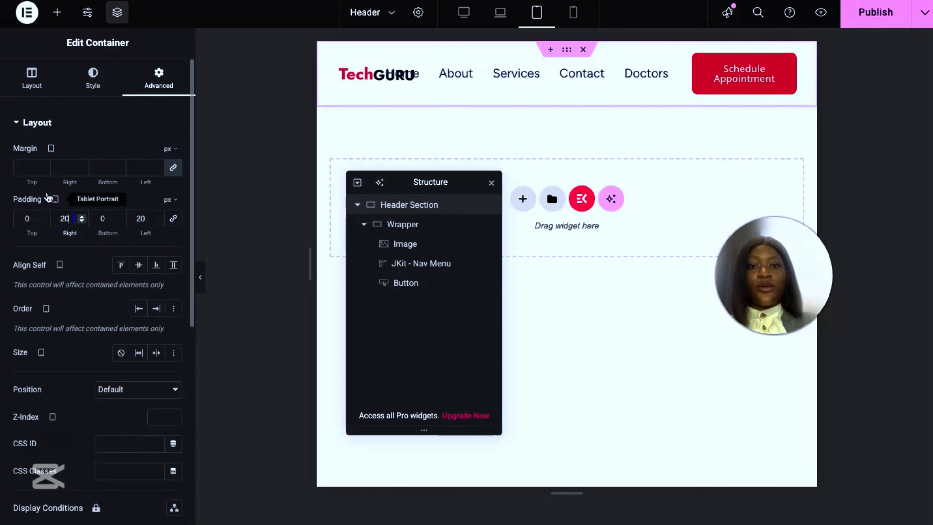
{"action": "left_click", "coordinate": [34, 220]}
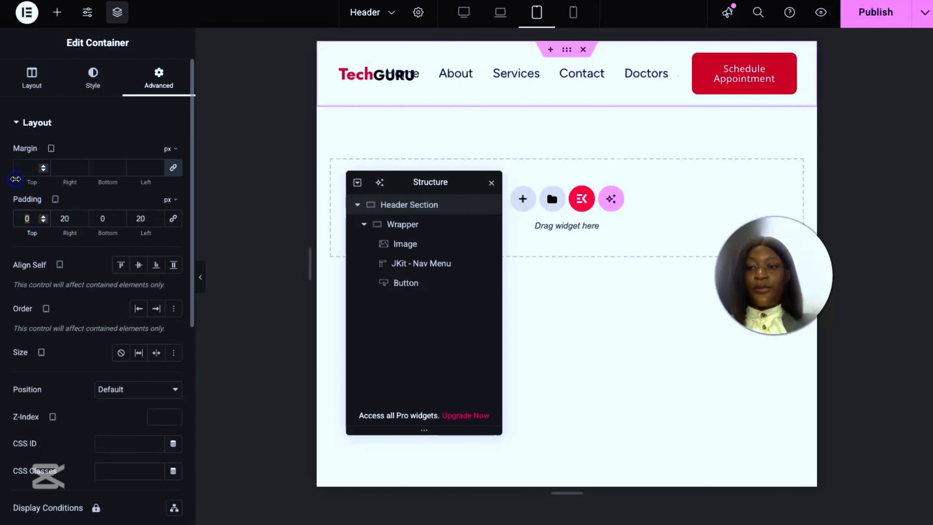
{"action": "type", "text": "10"}
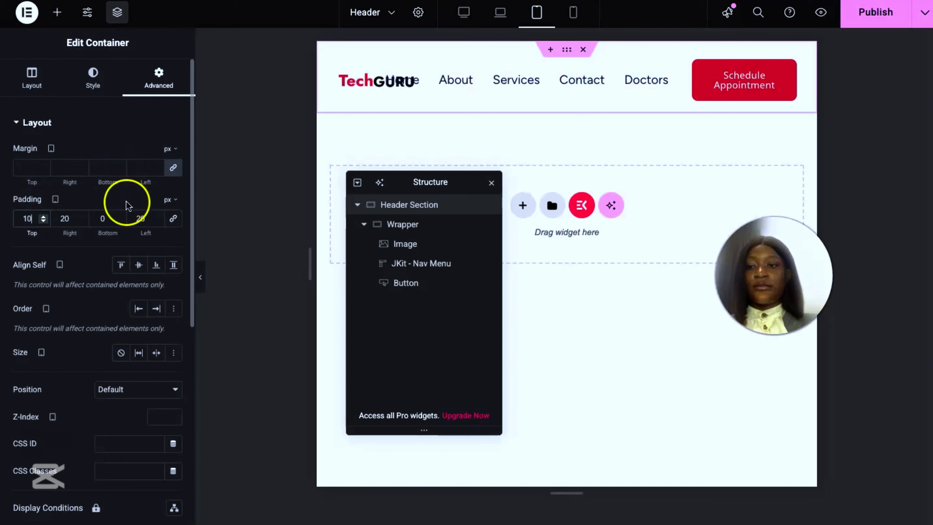
{"action": "type", "text": "10"}
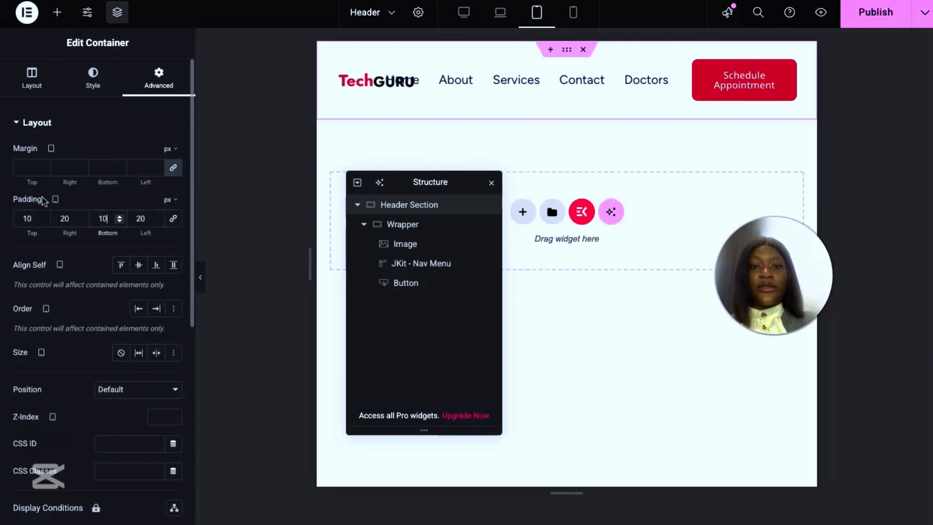
Step: Give the appointment button unlinked tablet padding of 10 px top and bottom and 11 px right and left
{"action": "left_click", "coordinate": [406, 244]}
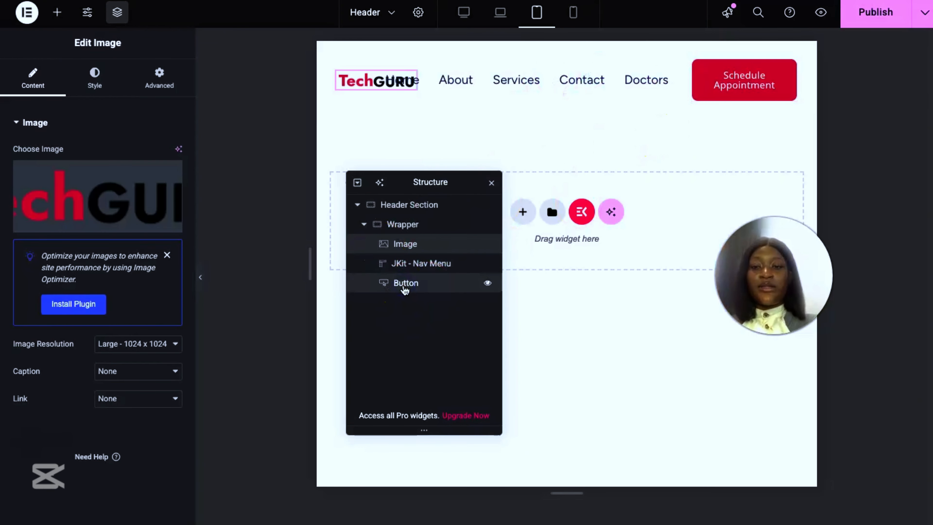
{"action": "left_click", "coordinate": [404, 288]}
{"action": "left_click", "coordinate": [100, 77]}
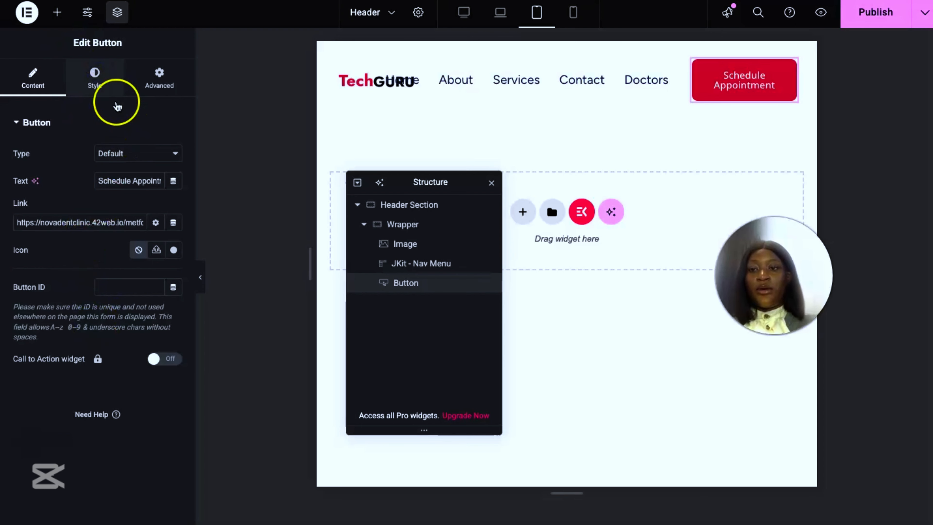
{"action": "left_click", "coordinate": [94, 82]}
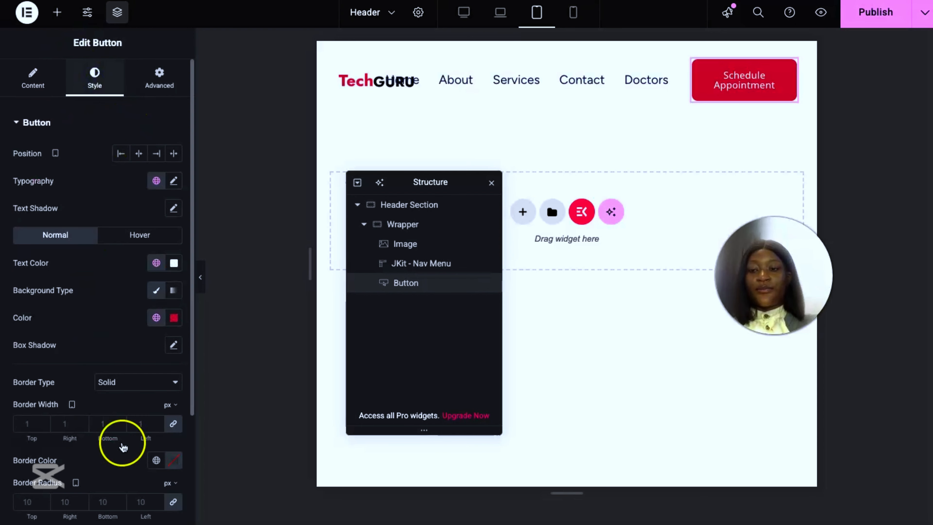
{"action": "scroll", "coordinate": [125, 444], "scroll_direction": "down", "scroll_amount": 4}
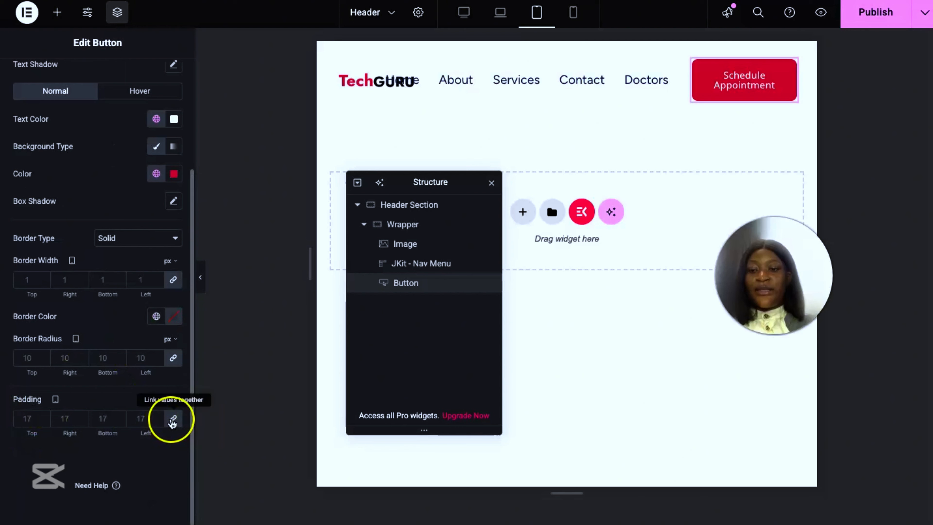
{"action": "left_click", "coordinate": [173, 418]}
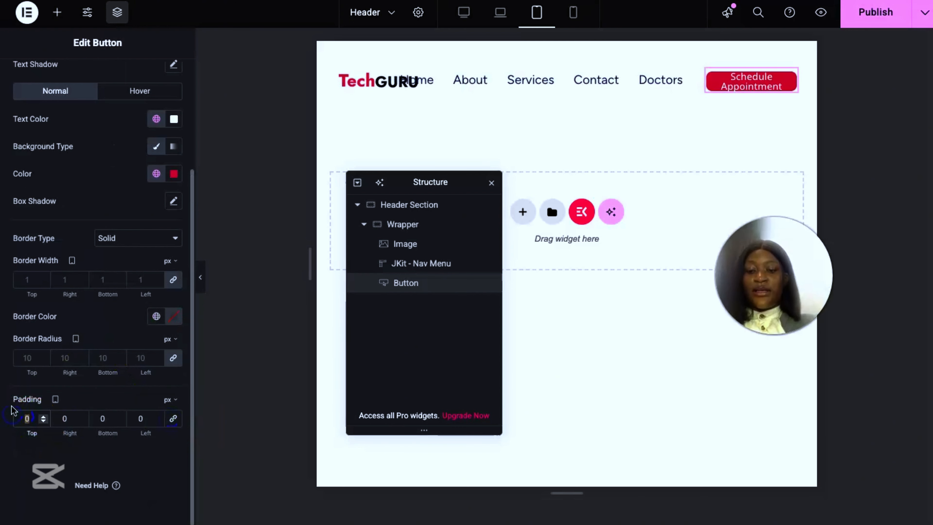
{"action": "type", "text": "0"}
{"action": "key", "text": "Tab"}
{"action": "type", "text": "11"}
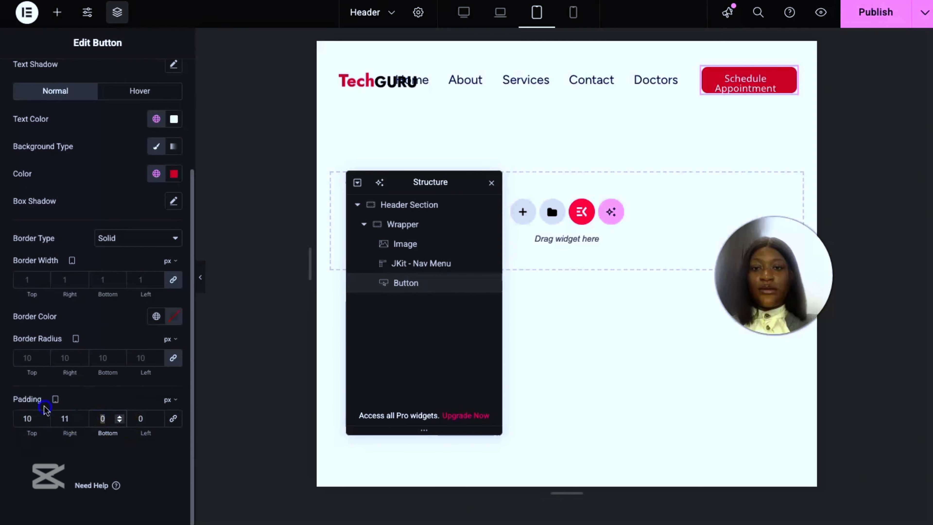
{"action": "type", "text": "10"}
{"action": "left_click", "coordinate": [139, 416]}
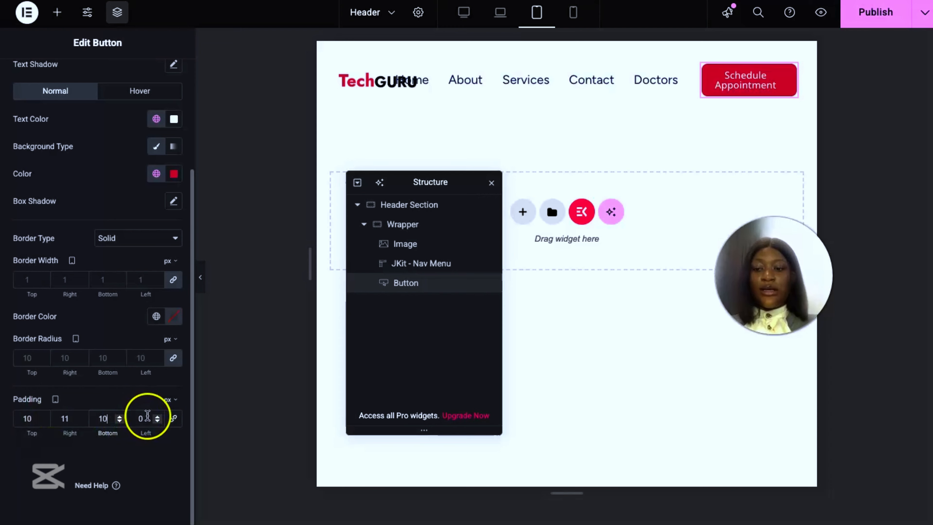
{"action": "type", "text": "11"}
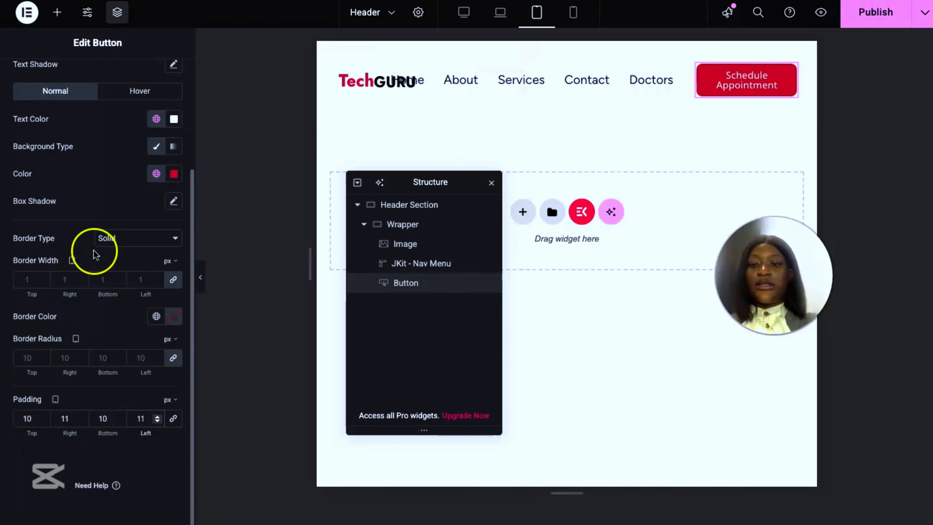
Step: Set the appointment button's tablet font size to 14 px in its typography settings
{"action": "scroll", "coordinate": [122, 184], "scroll_direction": "up", "scroll_amount": 1}
{"action": "scroll", "coordinate": [169, 116], "scroll_direction": "up", "scroll_amount": 5}
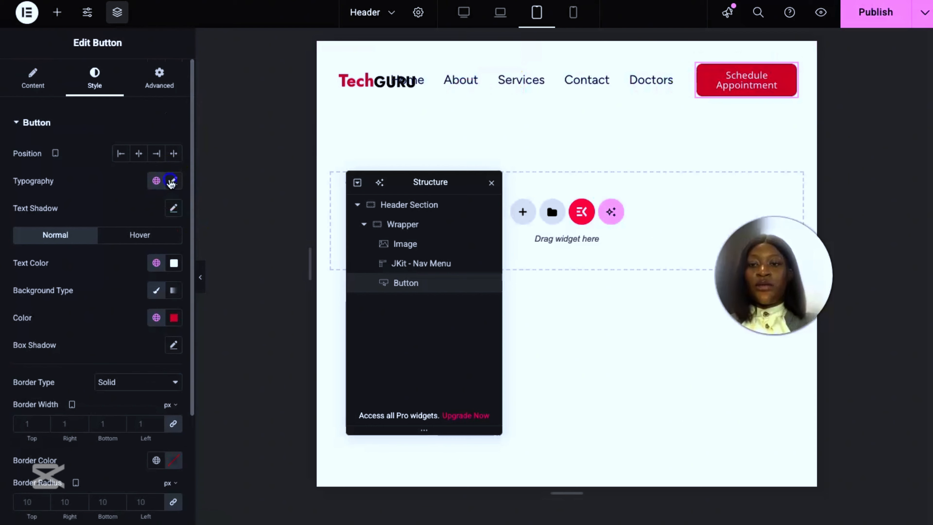
{"action": "left_click", "coordinate": [173, 180]}
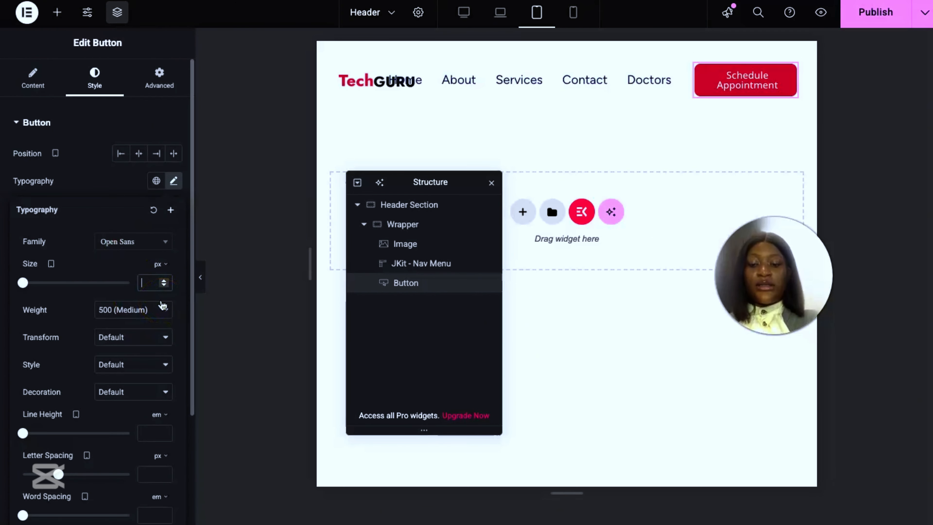
{"action": "type", "text": "14"}
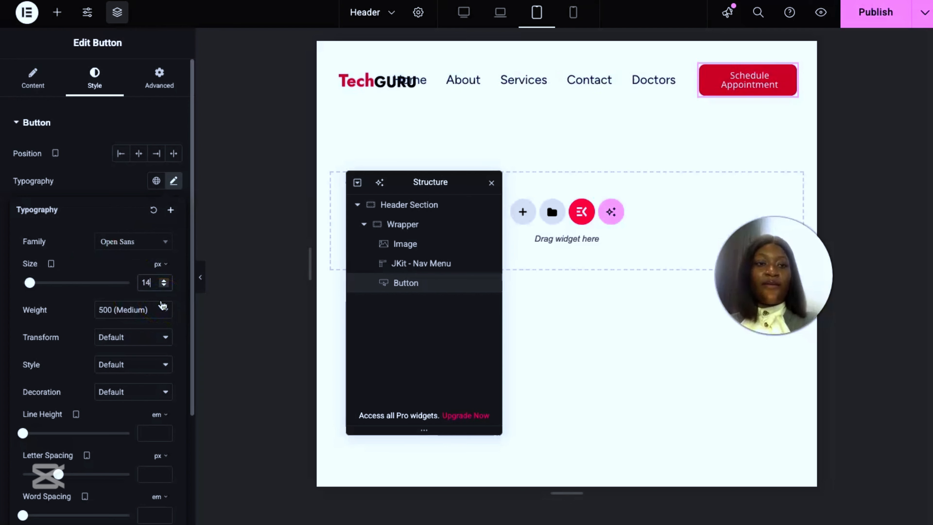
Step: Set the navigation menu's tablet menu item font size to 15 px in its typography settings
{"action": "left_click", "coordinate": [377, 82]}
{"action": "left_click", "coordinate": [531, 83]}
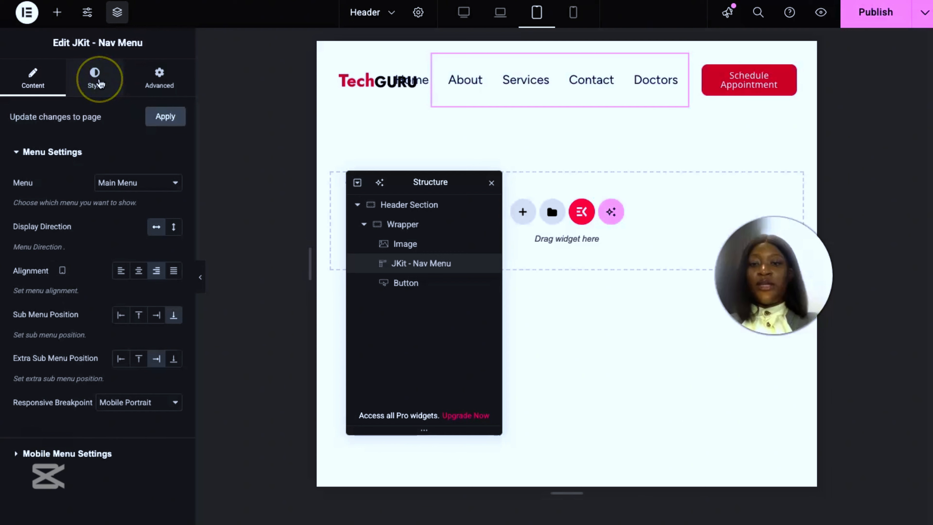
{"action": "left_click", "coordinate": [96, 79]}
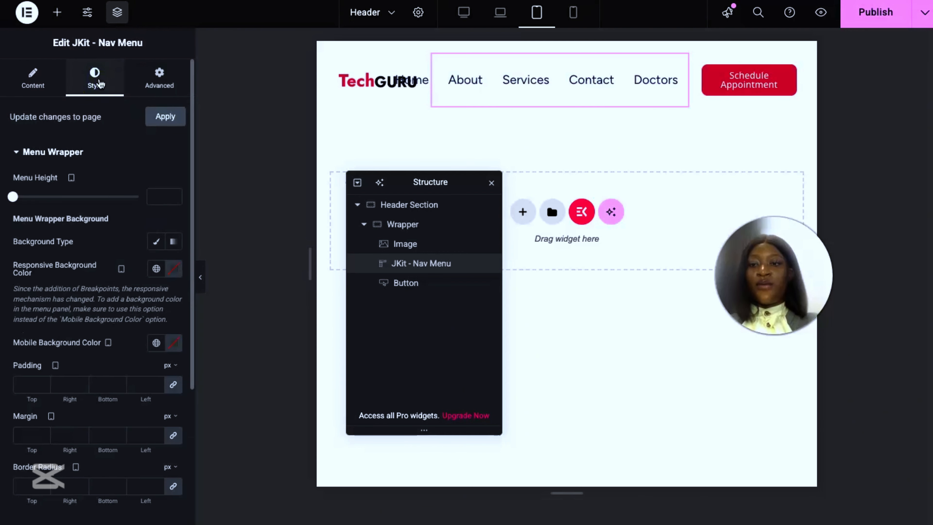
{"action": "scroll", "coordinate": [81, 368], "scroll_direction": "down", "scroll_amount": 5}
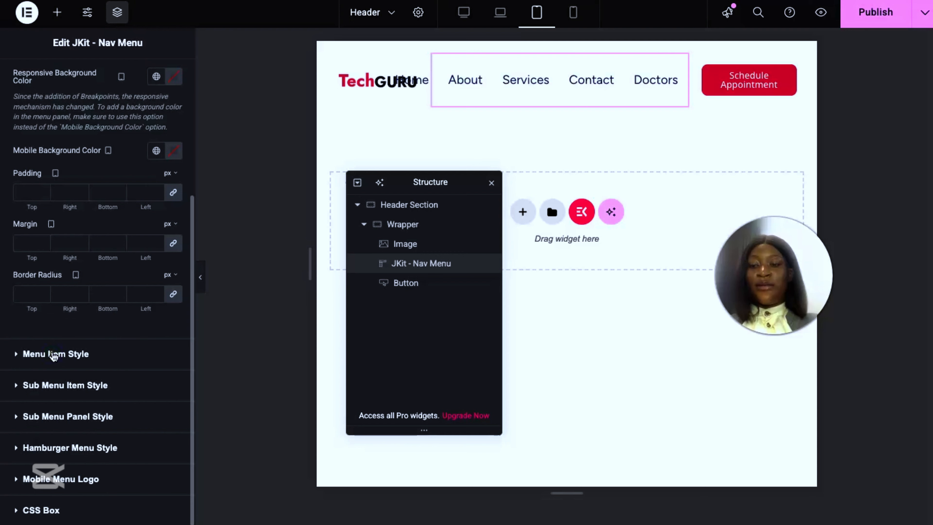
{"action": "left_click", "coordinate": [53, 354]}
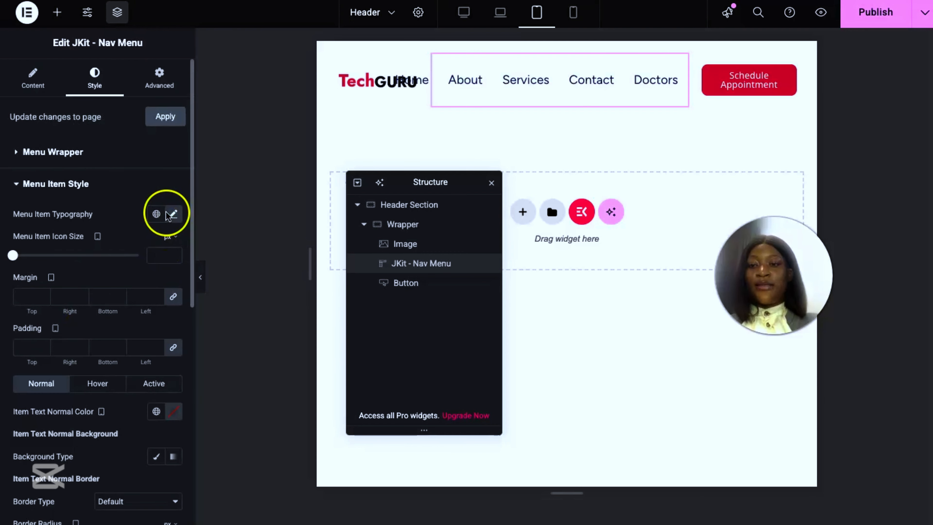
{"action": "left_click", "coordinate": [176, 214]}
{"action": "scroll", "coordinate": [118, 280], "scroll_direction": "down", "scroll_amount": 7}
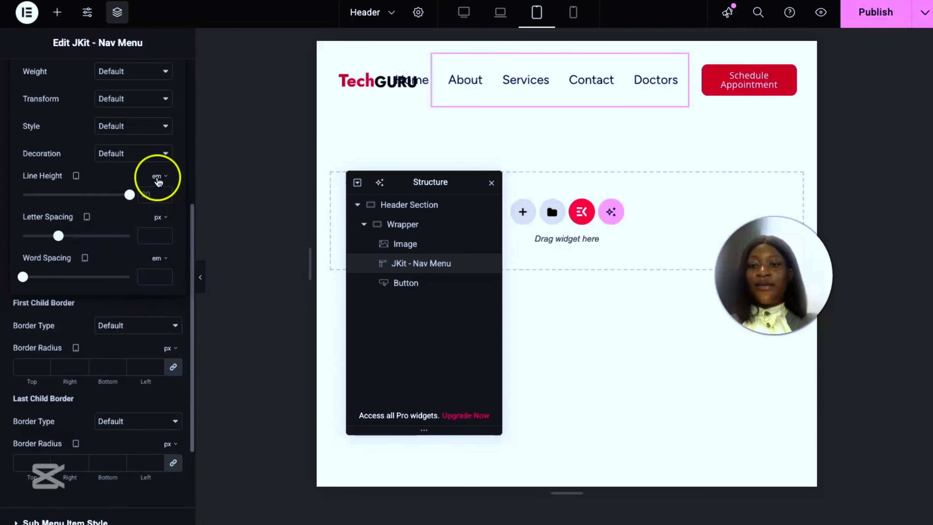
{"action": "scroll", "coordinate": [127, 225], "scroll_direction": "up", "scroll_amount": 7}
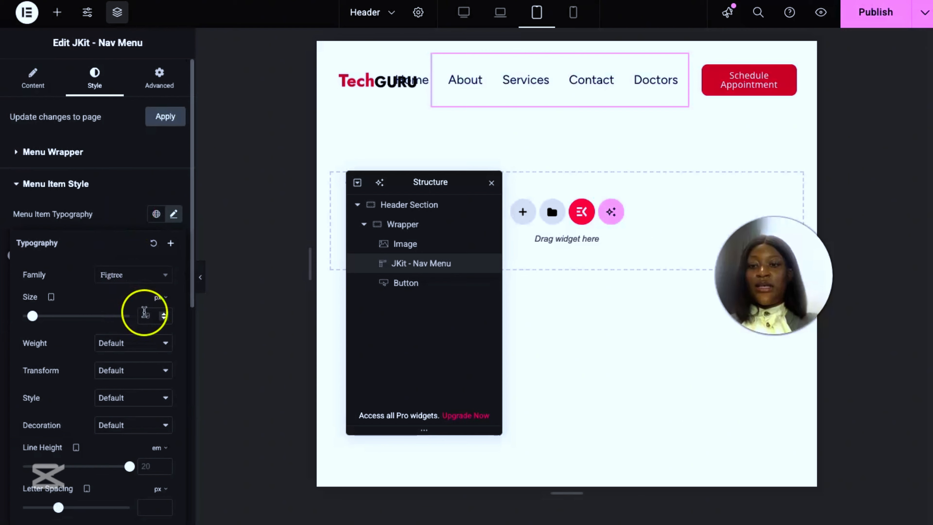
{"action": "type", "text": "15"}
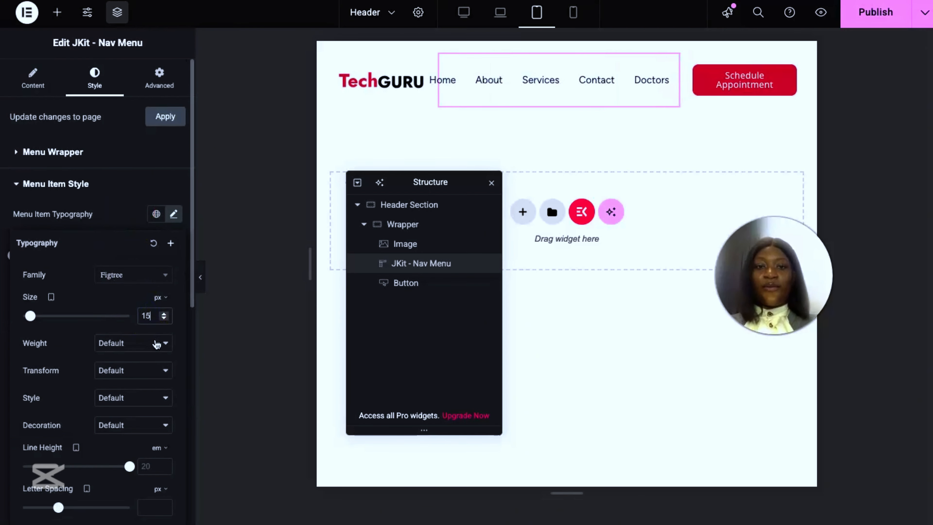
Step: Set the menu items' tablet line height to 15 px and preview the tablet header full width
{"action": "scroll", "coordinate": [102, 209], "scroll_direction": "down", "scroll_amount": 3}
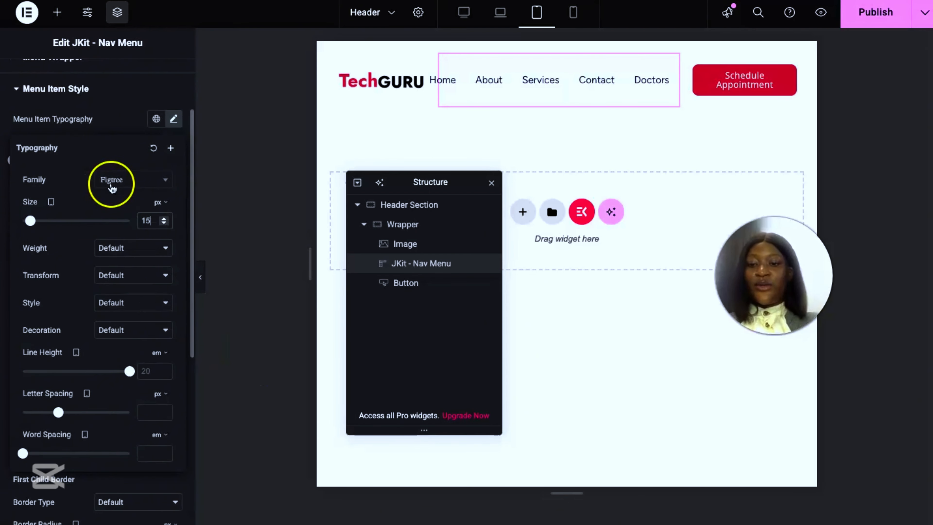
{"action": "left_click", "coordinate": [158, 353]}
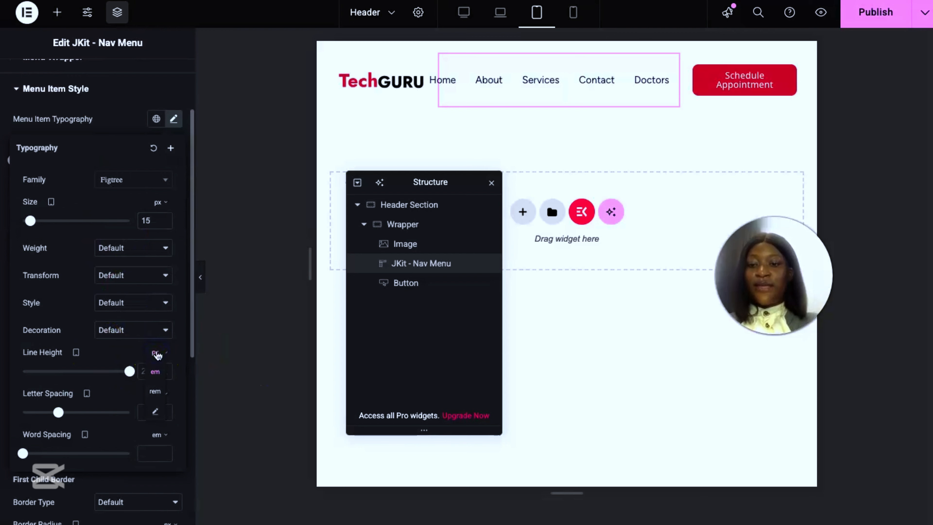
{"action": "left_click", "coordinate": [147, 368]}
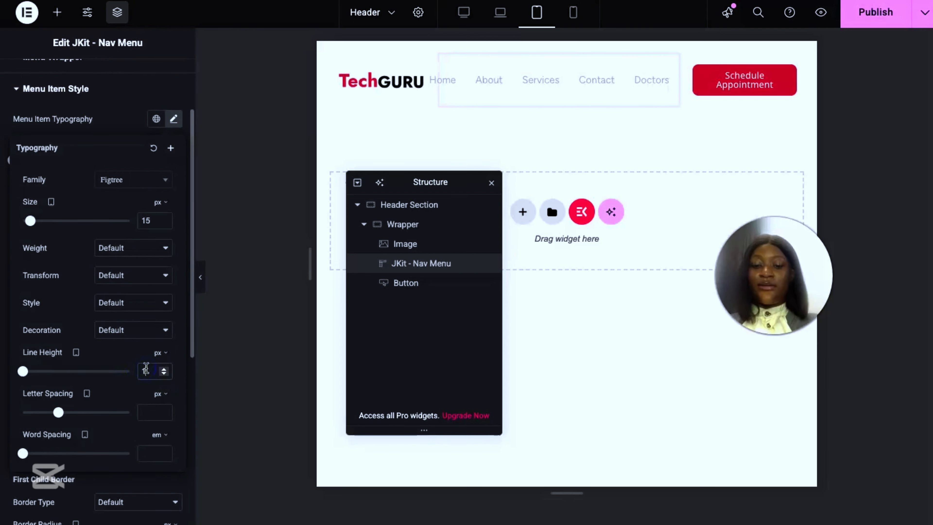
{"action": "type", "text": "15"}
{"action": "left_click", "coordinate": [362, 83]}
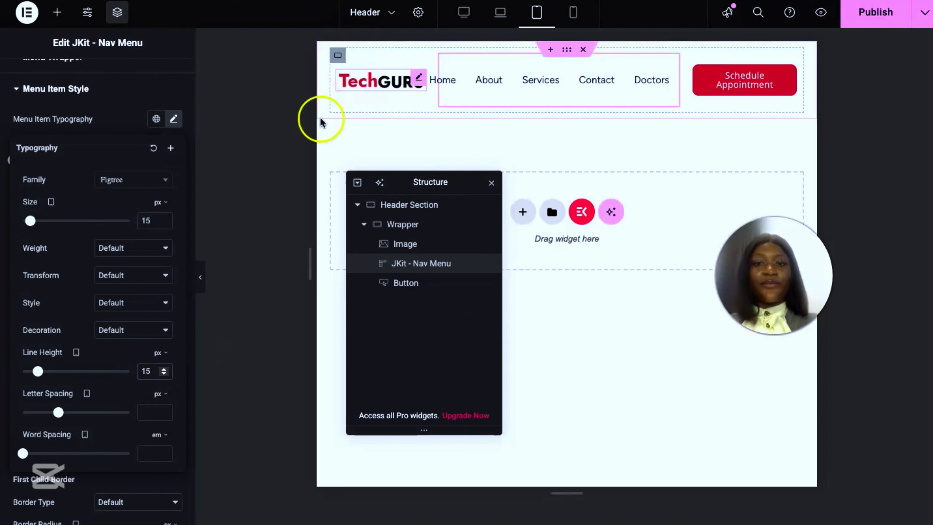
{"action": "left_click", "coordinate": [199, 278]}
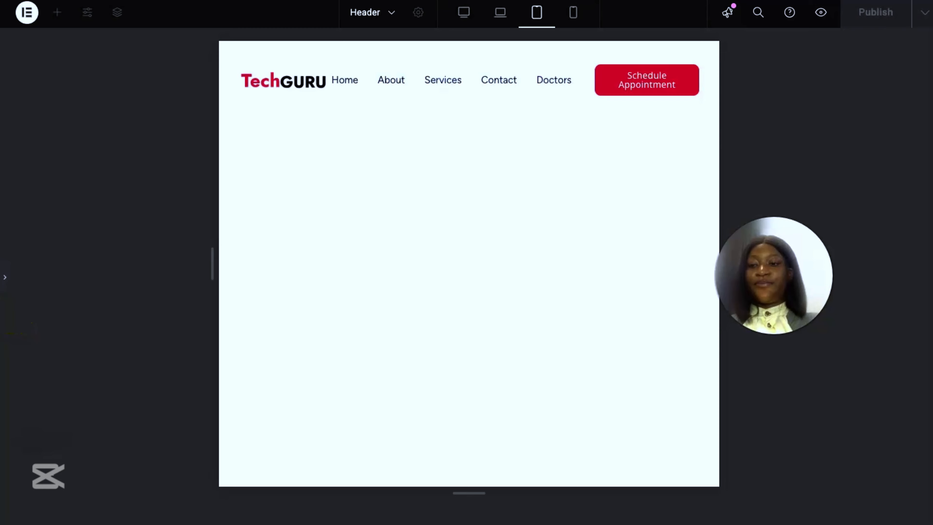
{"action": "left_click", "coordinate": [4, 279]}
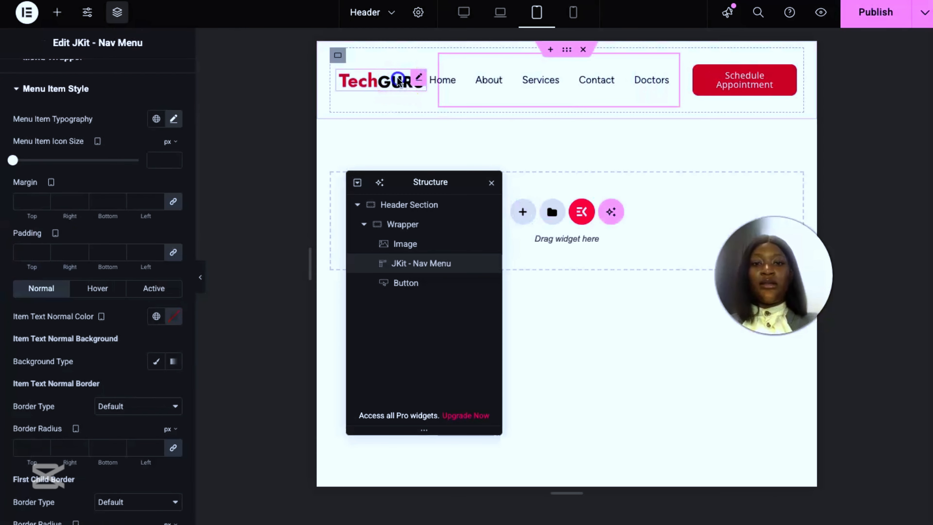
Step: Set the logo image's tablet width to 100 px
{"action": "left_click", "coordinate": [399, 82]}
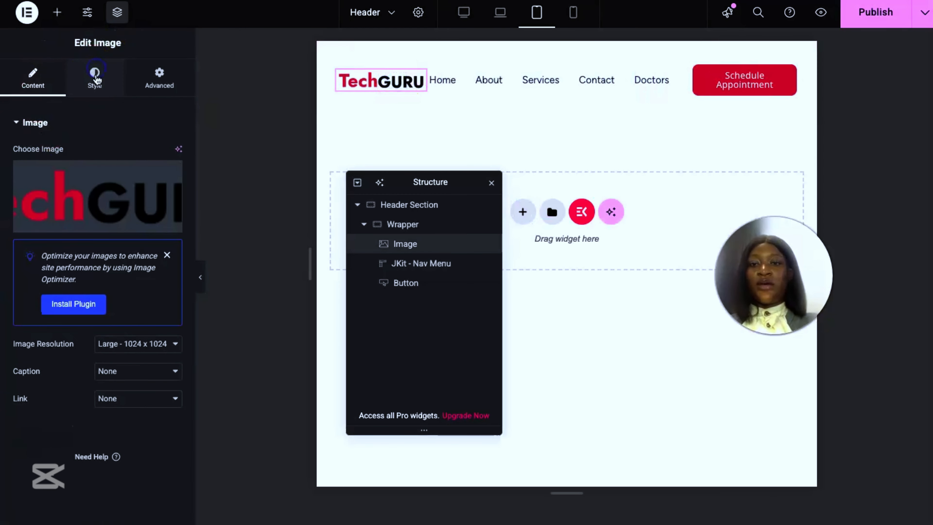
{"action": "left_click", "coordinate": [94, 75]}
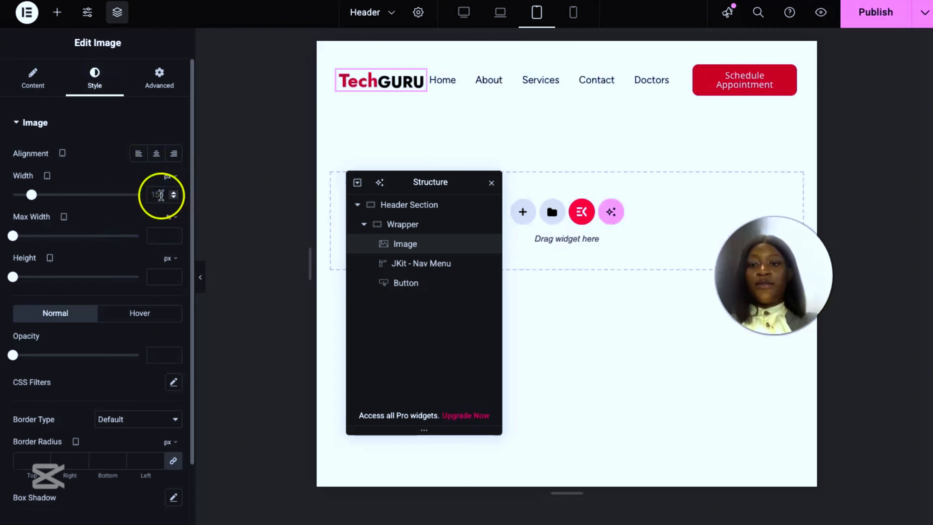
{"action": "left_click", "coordinate": [160, 195]}
{"action": "type", "text": "100"}
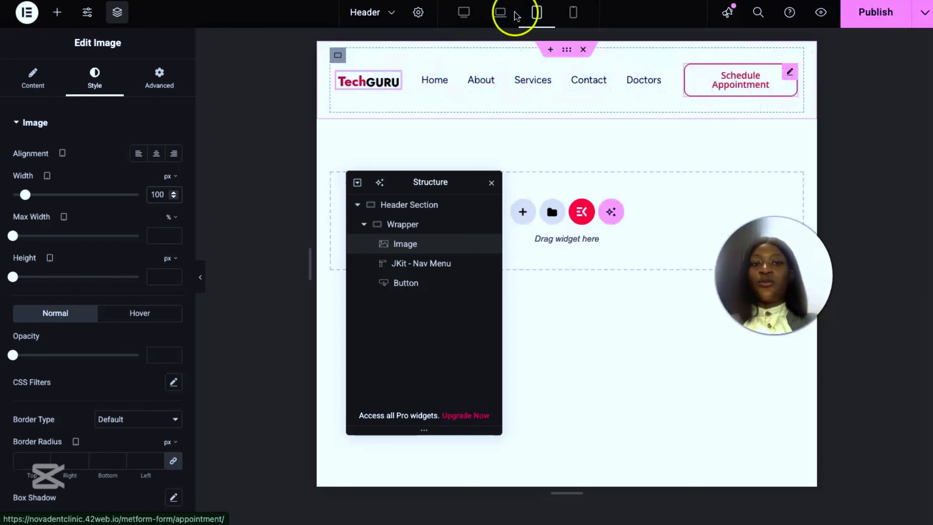
Step: Switch to the mobile portrait view and hide the appointment button on that device
{"action": "left_click", "coordinate": [573, 17]}
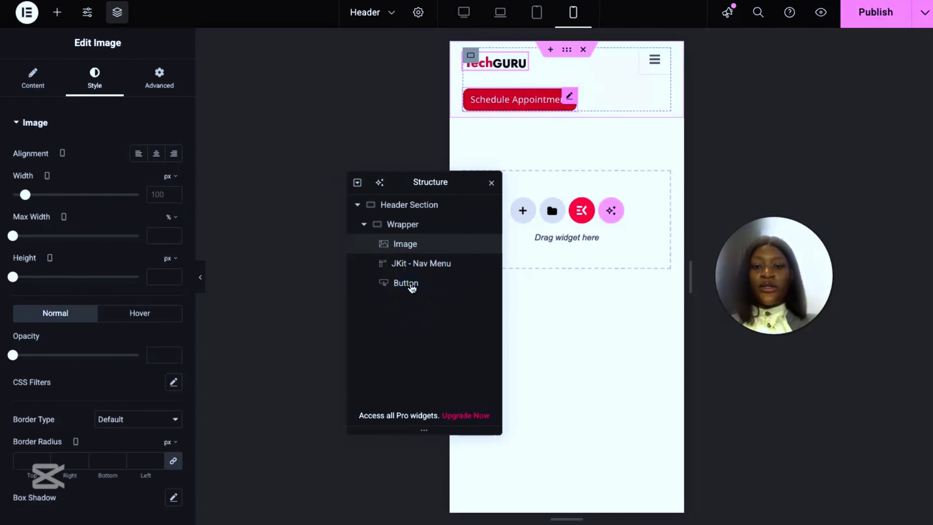
{"action": "left_click", "coordinate": [411, 286]}
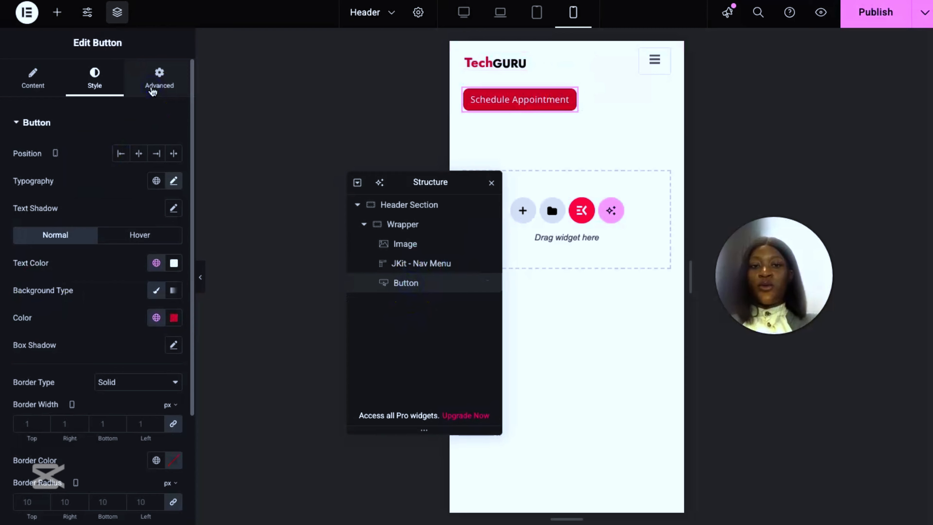
{"action": "left_click", "coordinate": [152, 90]}
{"action": "scroll", "coordinate": [104, 184], "scroll_direction": "down", "scroll_amount": 15}
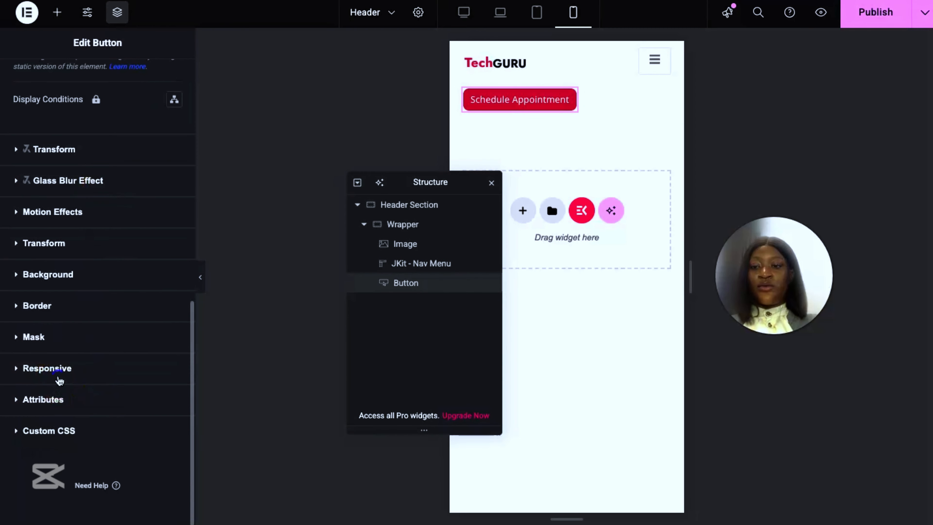
{"action": "left_click", "coordinate": [59, 369]}
{"action": "scroll", "coordinate": [100, 183], "scroll_direction": "down", "scroll_amount": 4}
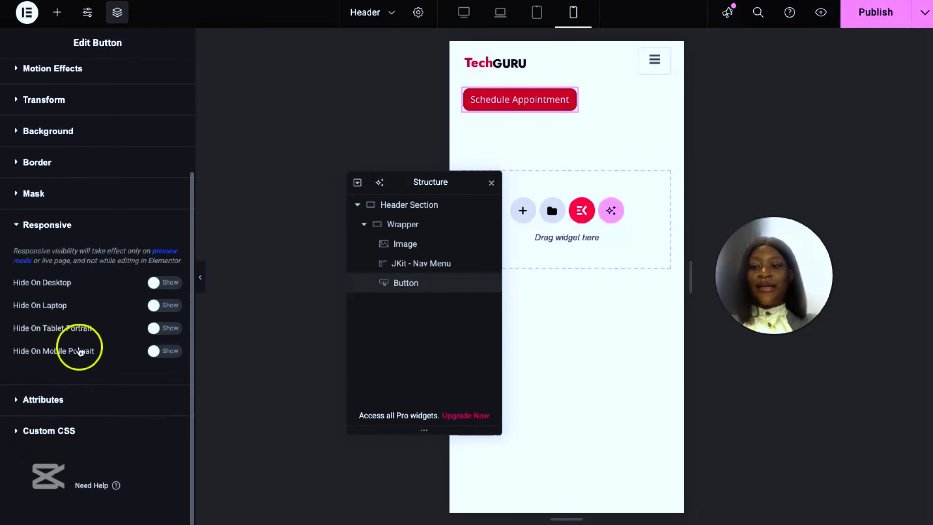
{"action": "left_click", "coordinate": [162, 351]}
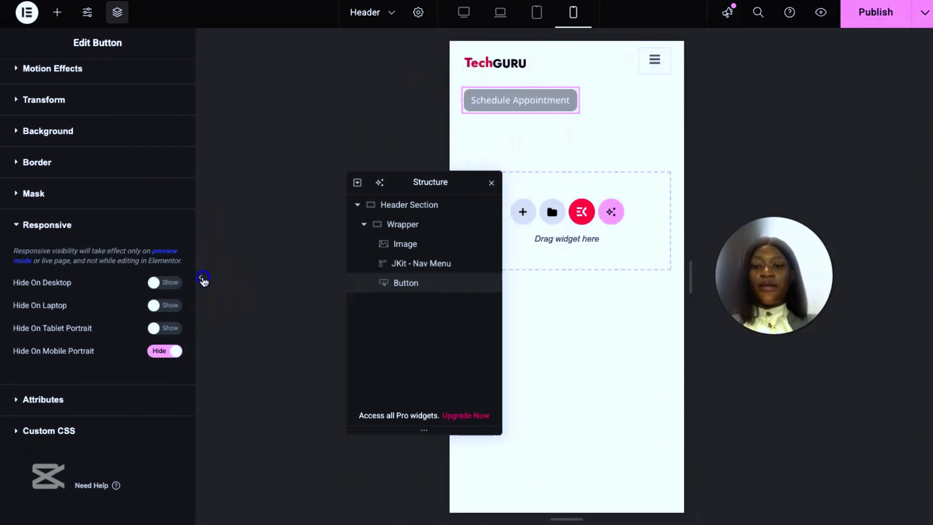
Step: Preview the mobile header full width and test opening and closing the hamburger menu
{"action": "left_click", "coordinate": [201, 277]}
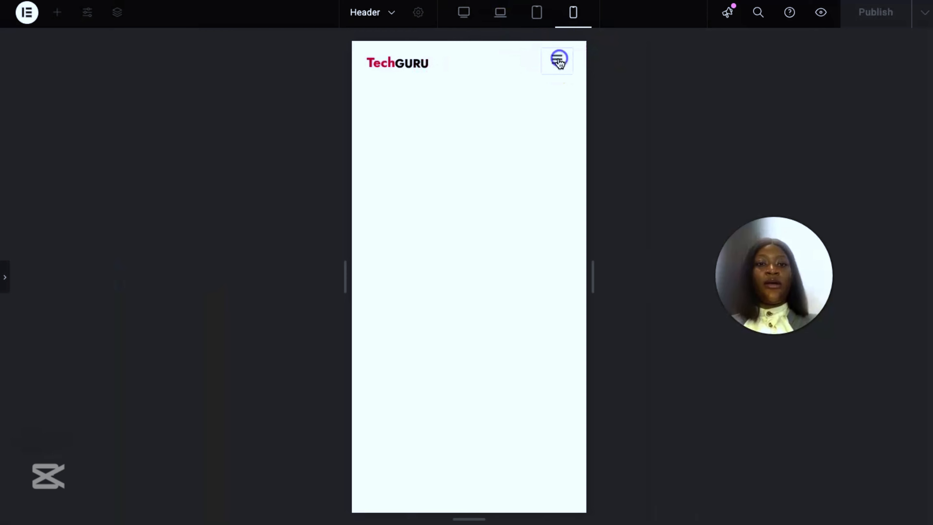
{"action": "left_click", "coordinate": [559, 61]}
{"action": "left_click", "coordinate": [568, 70]}
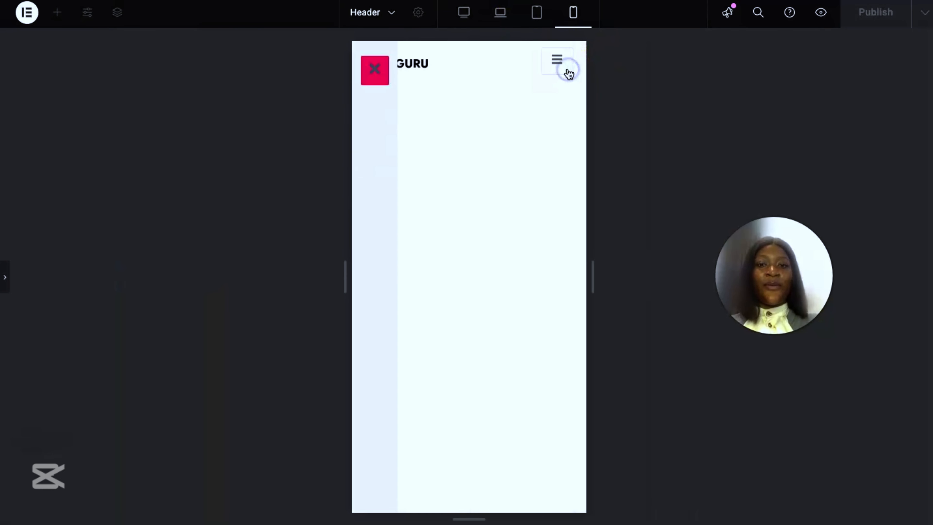
{"action": "left_click", "coordinate": [559, 65]}
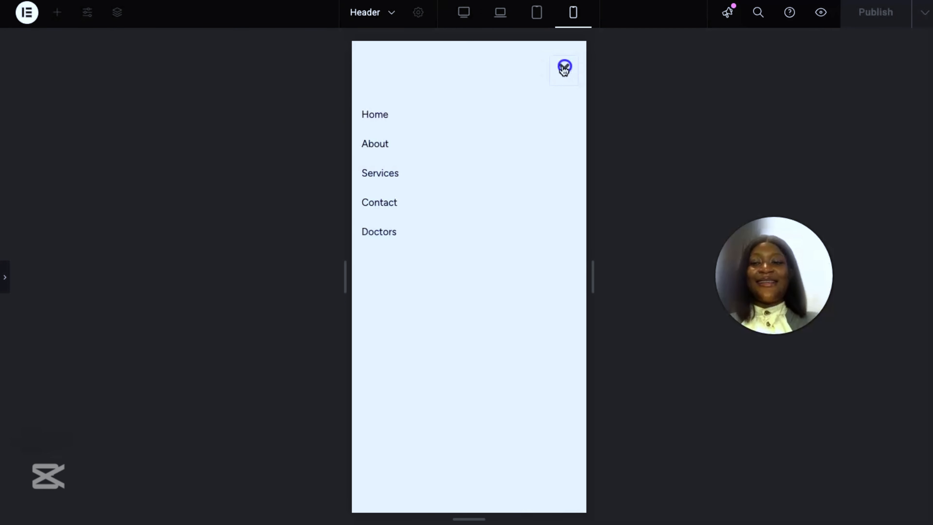
{"action": "left_click", "coordinate": [564, 69]}
{"action": "left_click", "coordinate": [5, 279]}
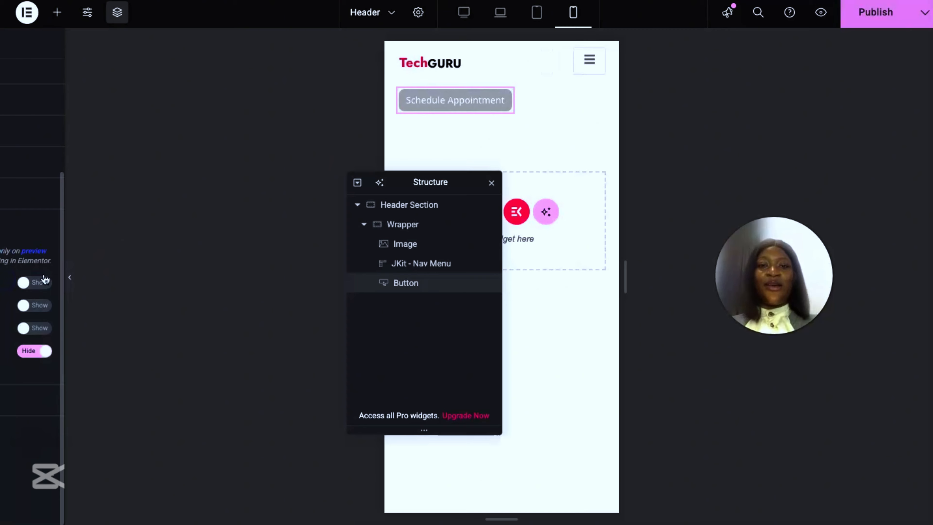
Step: Return to the desktop view with the Structure window moved aside, and open the saved templates in the template library
{"action": "left_click_drag", "start_coordinate": [436, 197], "coordinate": [327, 146]}
{"action": "left_click", "coordinate": [464, 12]}
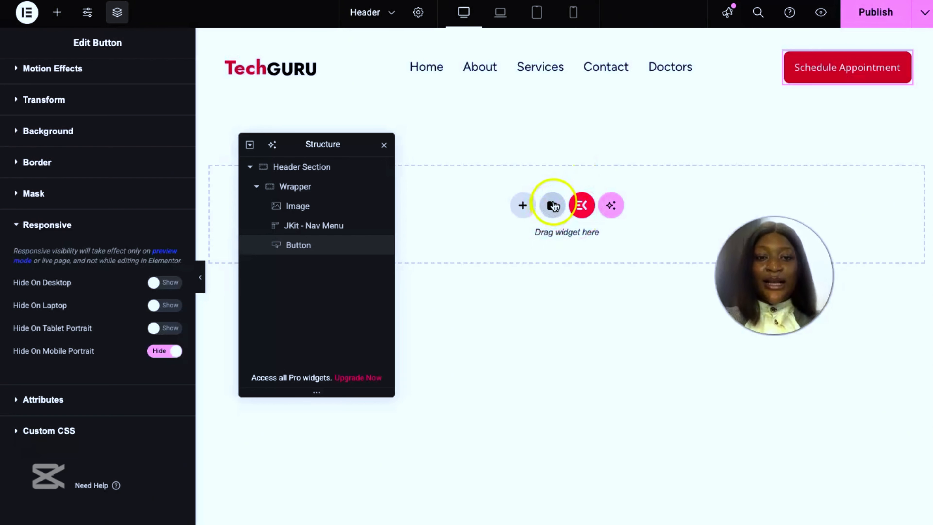
{"action": "left_click", "coordinate": [554, 205]}
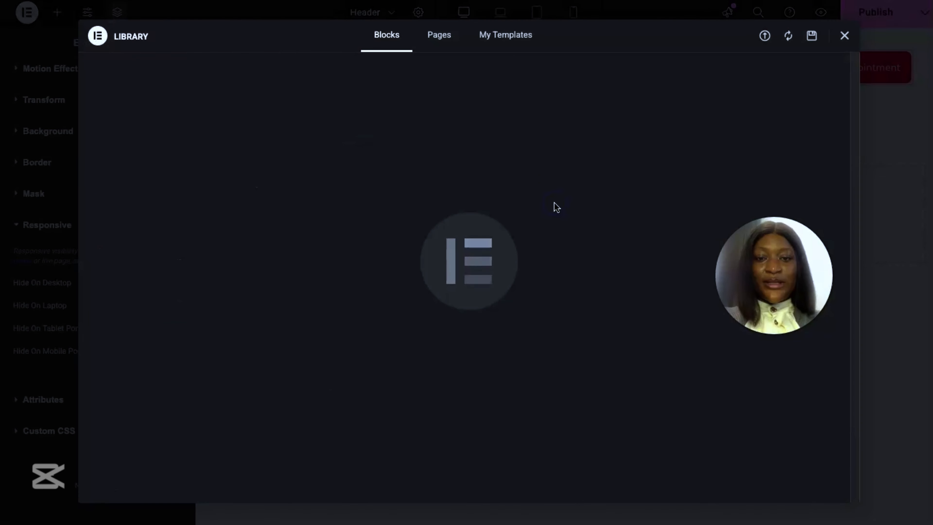
{"action": "left_click", "coordinate": [514, 37]}
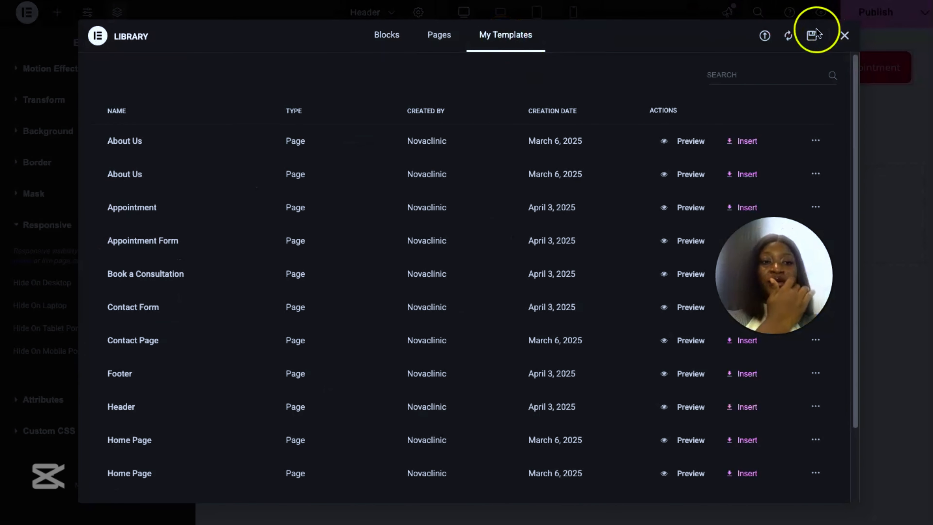
{"action": "left_click", "coordinate": [773, 28]}
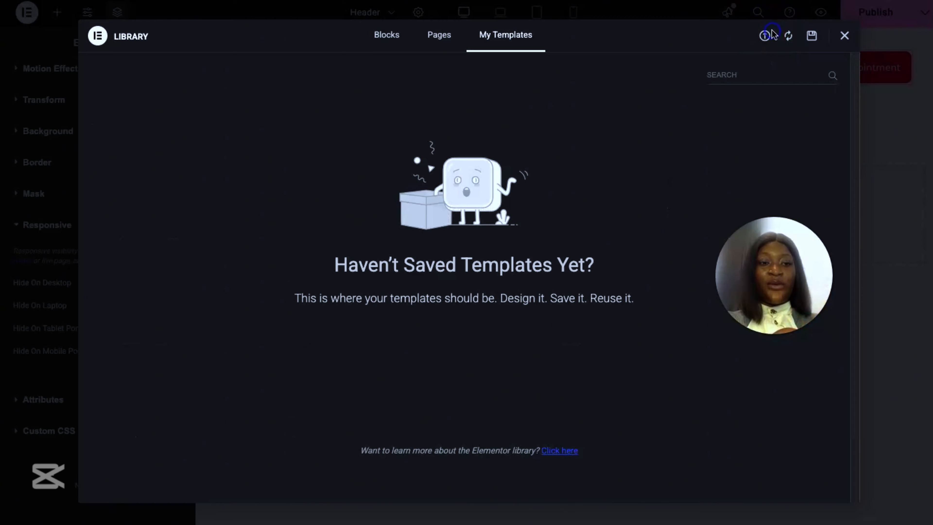
{"action": "left_click", "coordinate": [763, 36]}
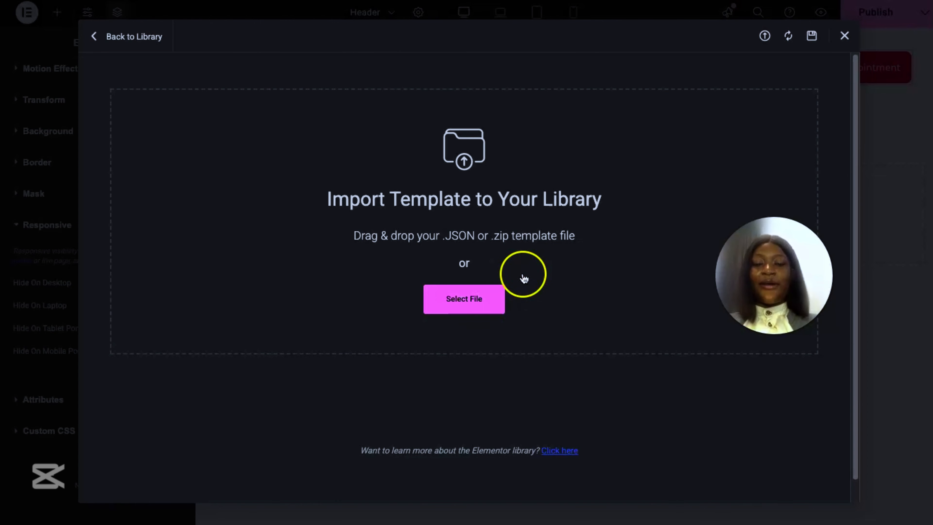
{"action": "left_click", "coordinate": [475, 298]}
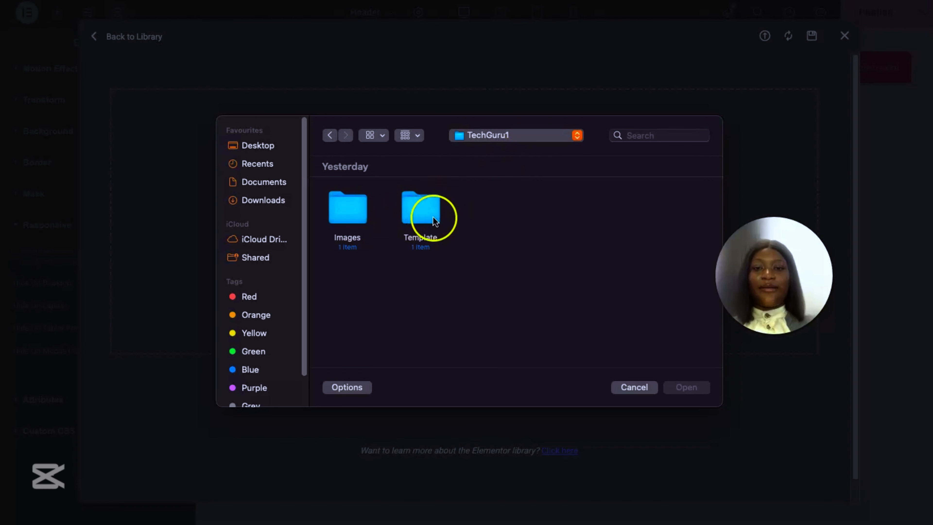
{"action": "double_click", "coordinate": [421, 216]}
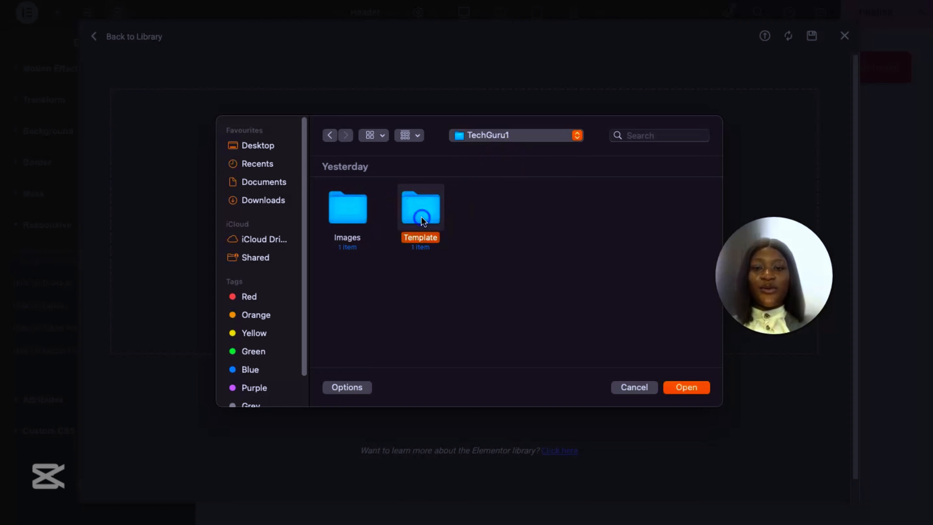
{"action": "left_click", "coordinate": [355, 212]}
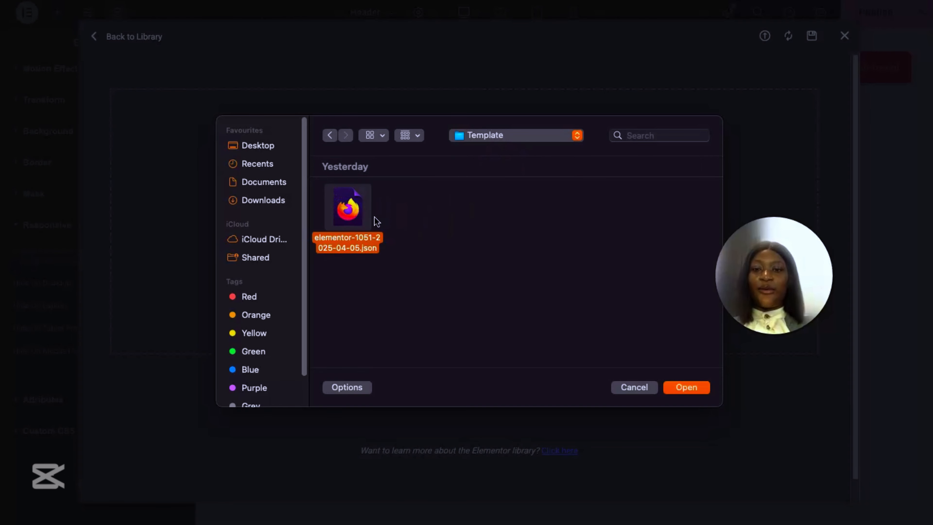
{"action": "left_click", "coordinate": [681, 387]}
Step: Insert the BWebXpert Digital Header Template from the saved templates into the header layout
{"action": "scroll", "coordinate": [206, 182], "scroll_direction": "down", "scroll_amount": 2}
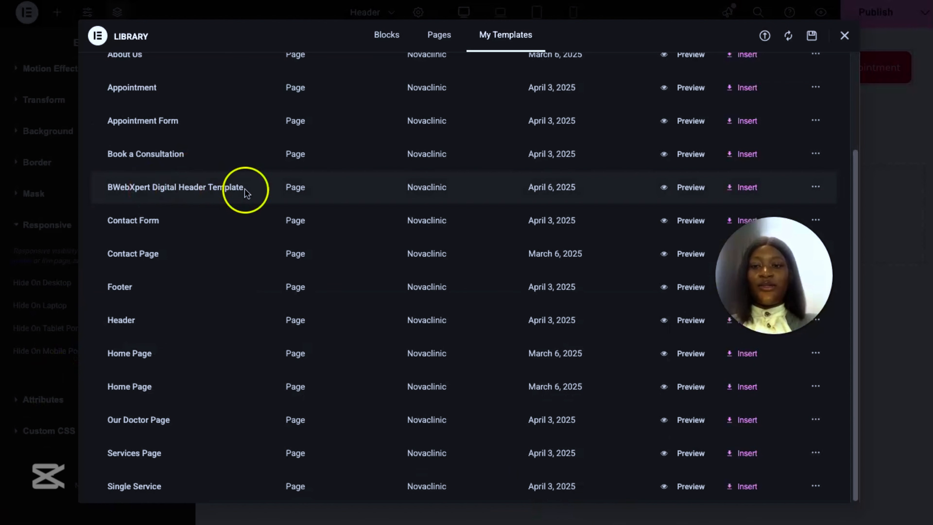
{"action": "left_click", "coordinate": [746, 188]}
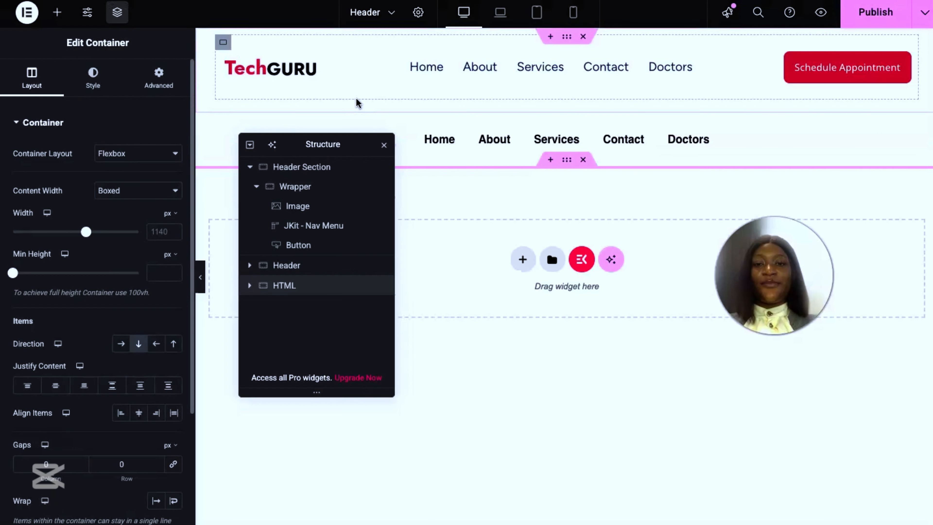
Step: Replace the imported header's placeholder logo with 3v8ygJ-LogoMakr.png from the media library, keeping the Structure window clear of it
{"action": "left_click_drag", "start_coordinate": [312, 131], "coordinate": [266, 320]}
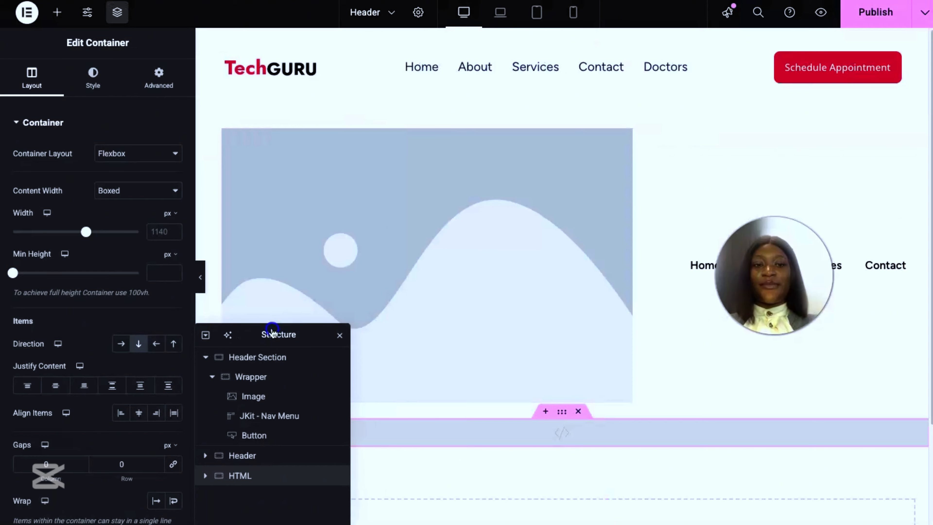
{"action": "scroll", "coordinate": [489, 208], "scroll_direction": "down", "scroll_amount": 3}
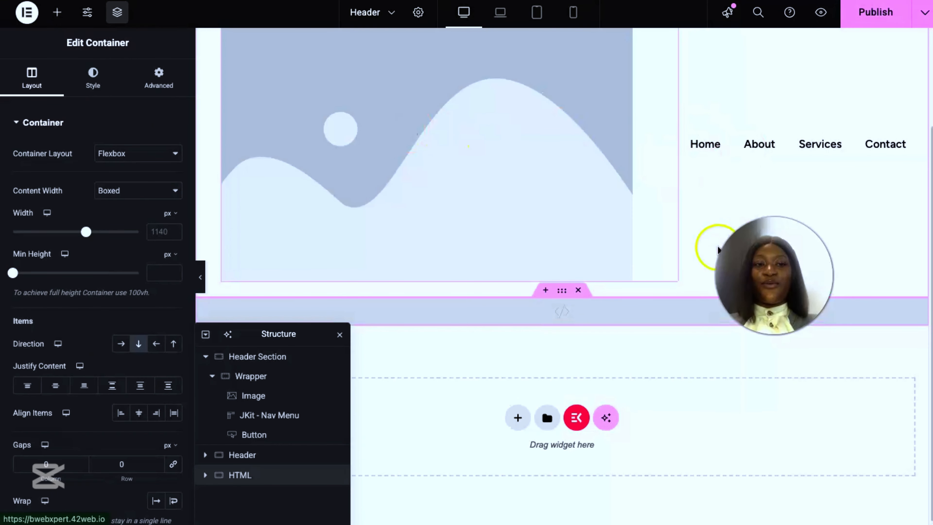
{"action": "left_click", "coordinate": [404, 122]}
{"action": "left_click", "coordinate": [106, 202]}
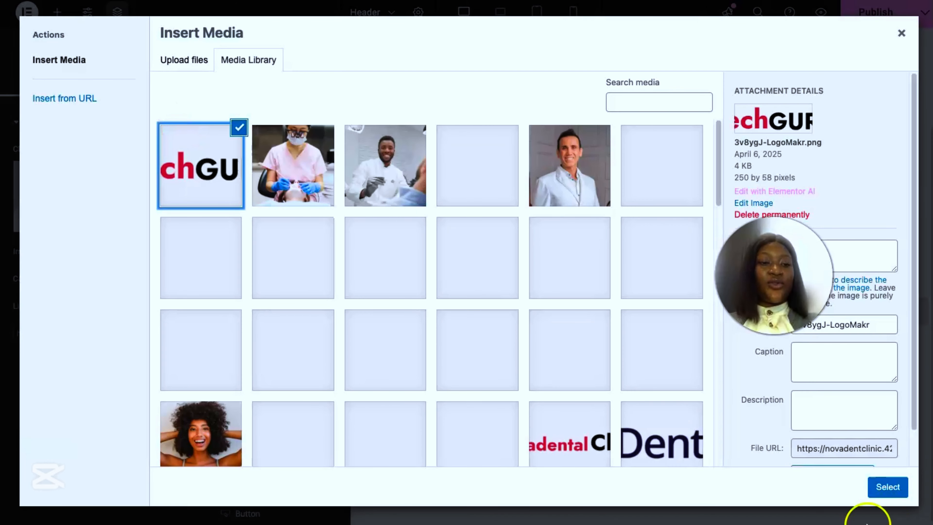
{"action": "left_click", "coordinate": [892, 489]}
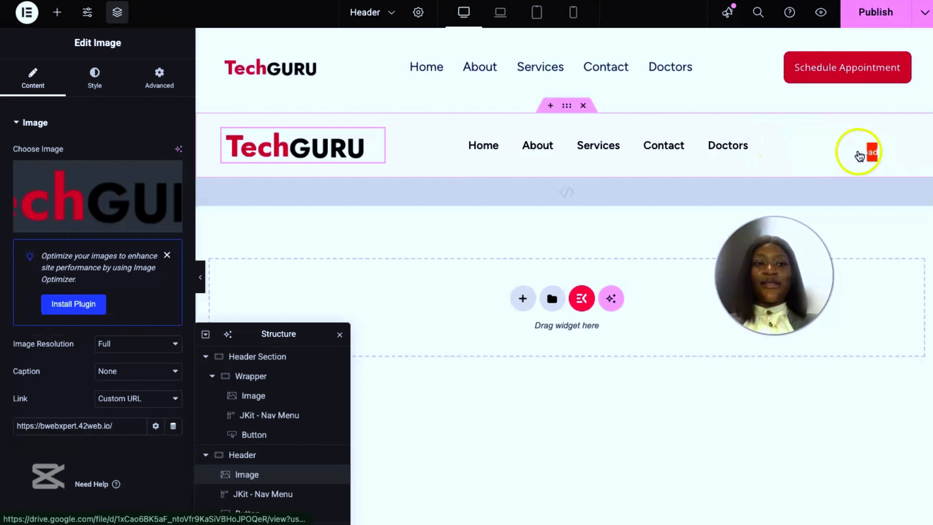
{"action": "left_click", "coordinate": [848, 151]}
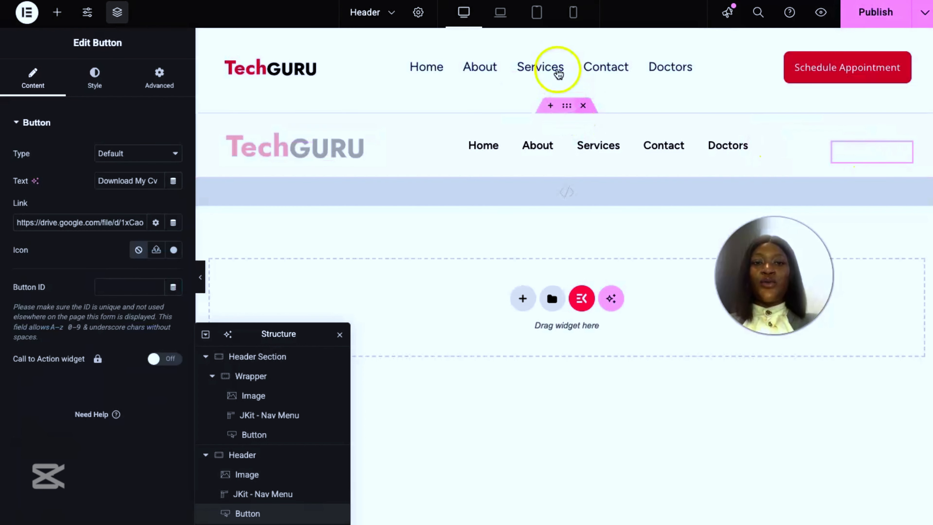
Step: Give the original Header Section container a classic background in the global color Bg1
{"action": "left_click", "coordinate": [566, 36]}
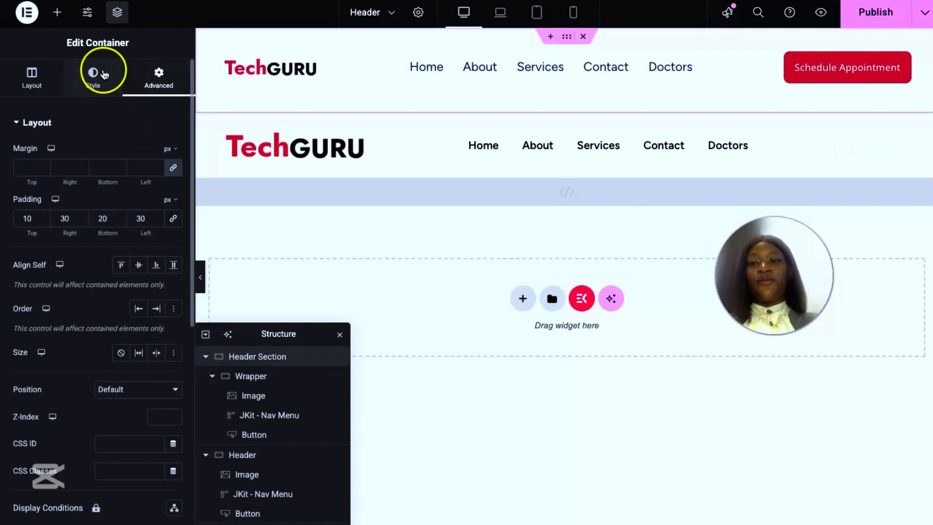
{"action": "left_click", "coordinate": [99, 71]}
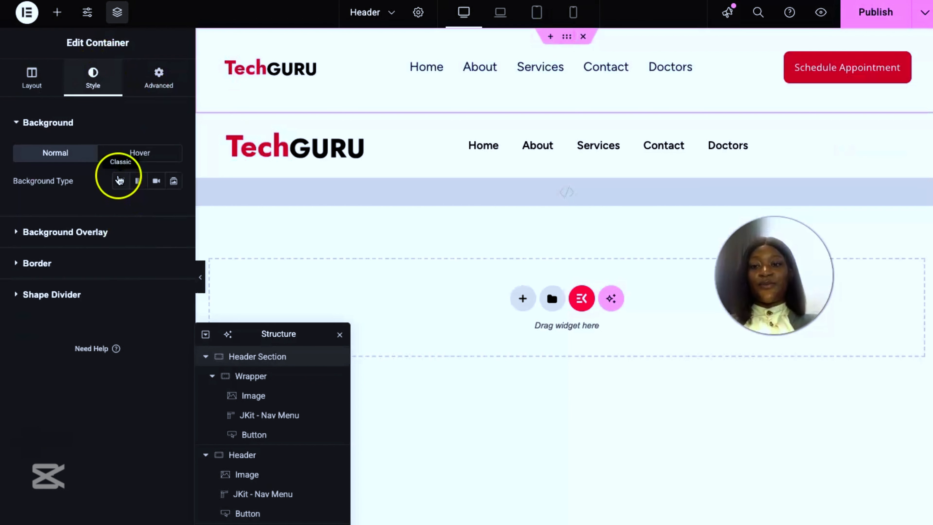
{"action": "left_click", "coordinate": [121, 180]}
{"action": "left_click", "coordinate": [159, 209]}
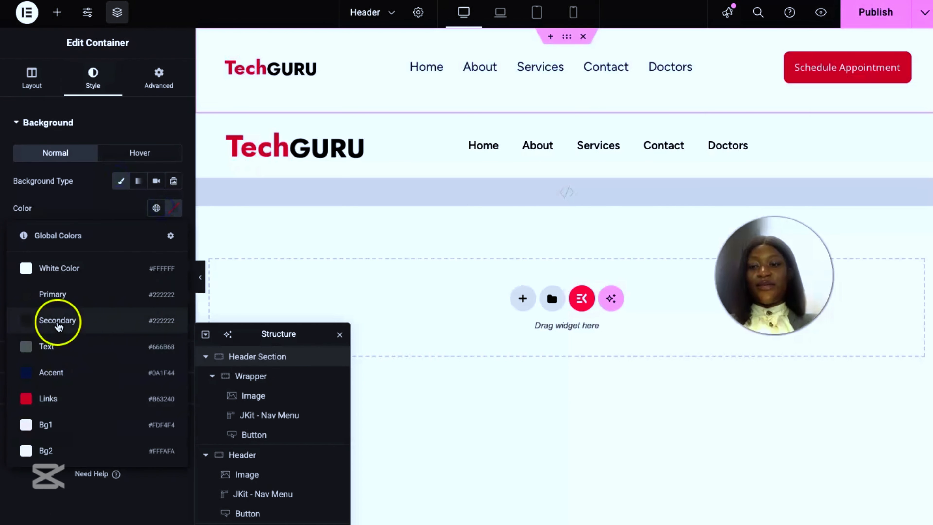
{"action": "left_click", "coordinate": [88, 426]}
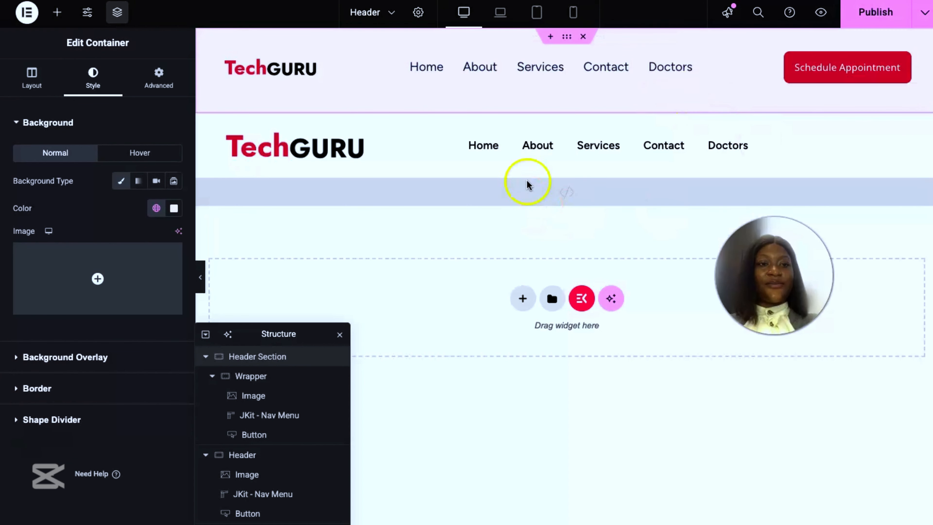
Step: Give the imported template's Header container a classic background in the global color Bg1
{"action": "left_click", "coordinate": [568, 106]}
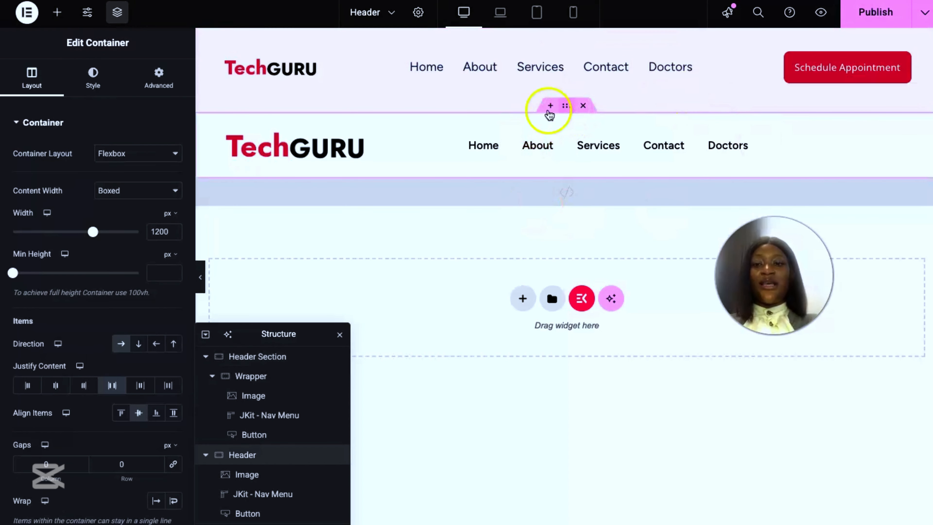
{"action": "left_click", "coordinate": [102, 81]}
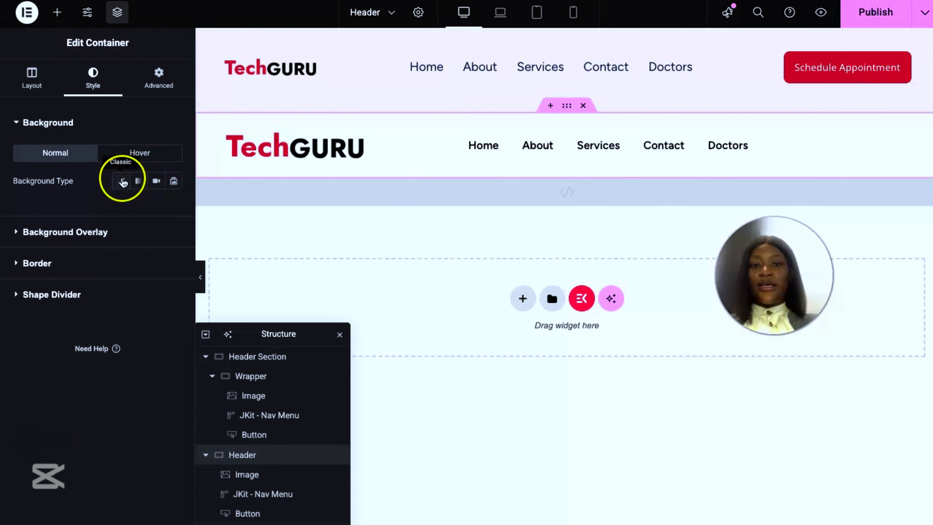
{"action": "left_click", "coordinate": [123, 181]}
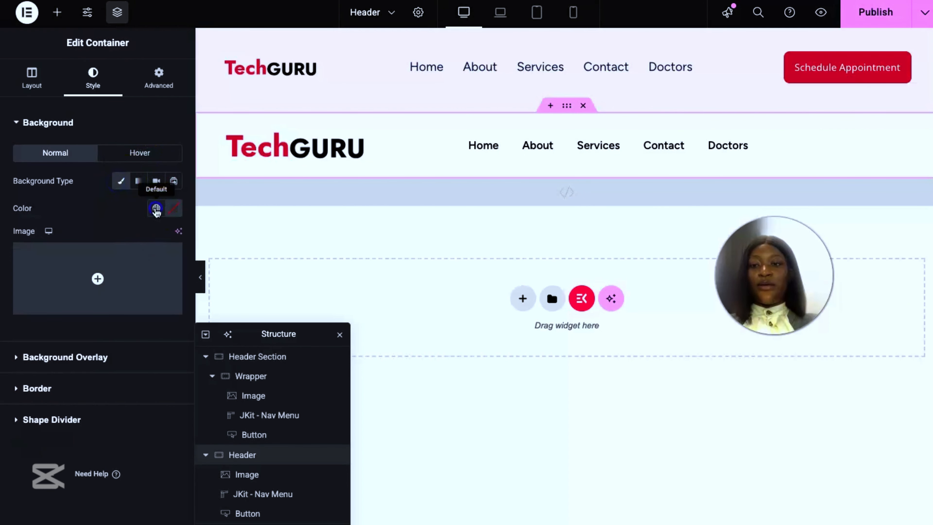
{"action": "left_click", "coordinate": [156, 208]}
{"action": "left_click", "coordinate": [74, 424]}
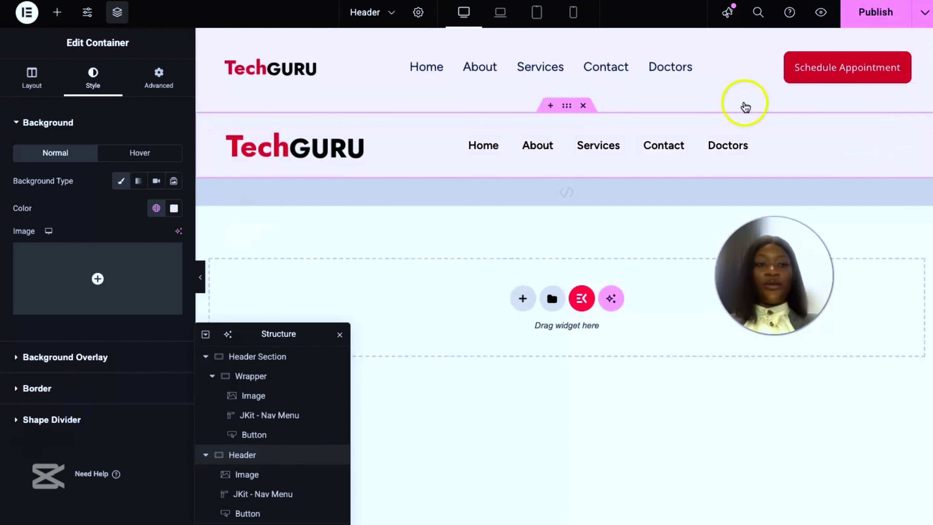
Step: Set the normal background color of the imported header's Download My Cv button to the global color Links
{"action": "left_click", "coordinate": [863, 150]}
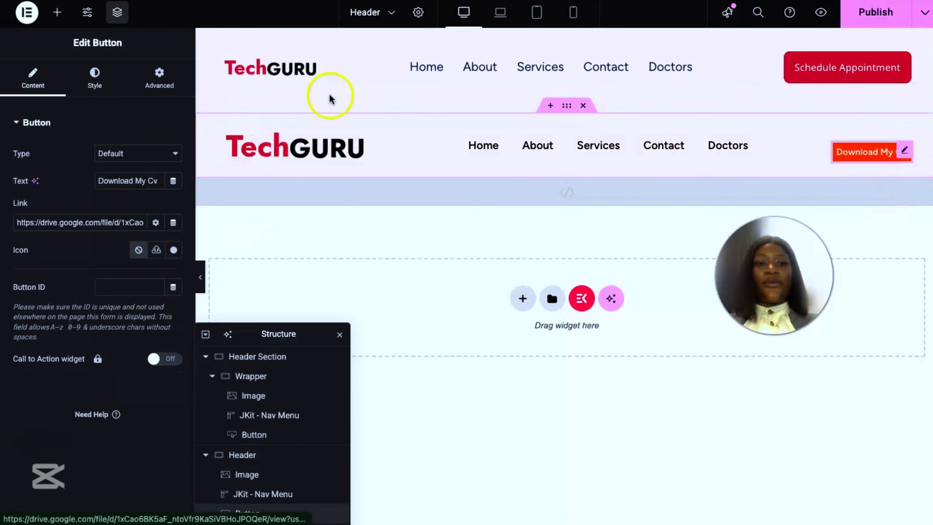
{"action": "left_click", "coordinate": [90, 78]}
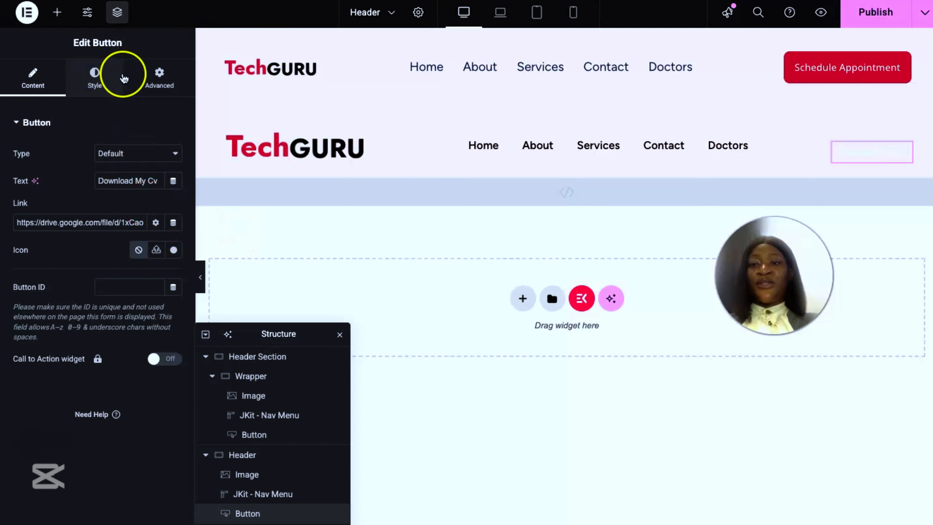
{"action": "left_click", "coordinate": [95, 78]}
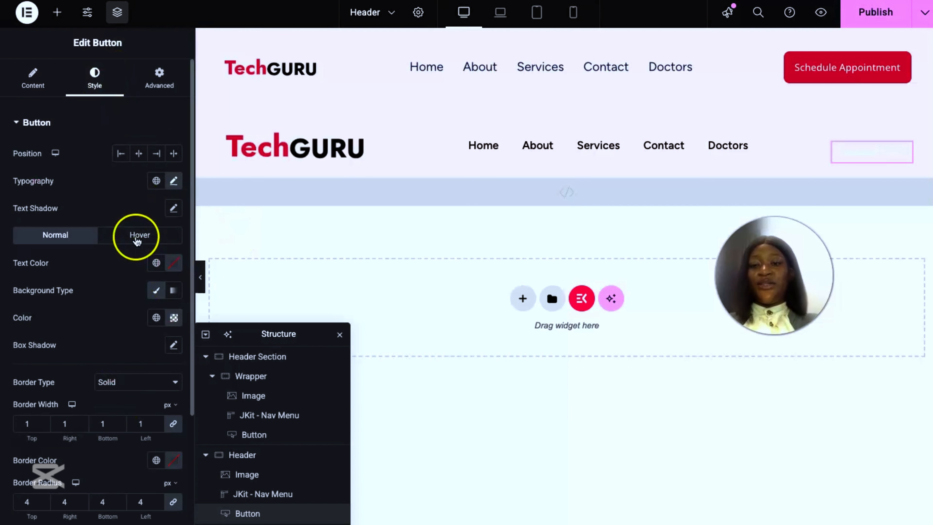
{"action": "scroll", "coordinate": [135, 235], "scroll_direction": "down", "scroll_amount": 2}
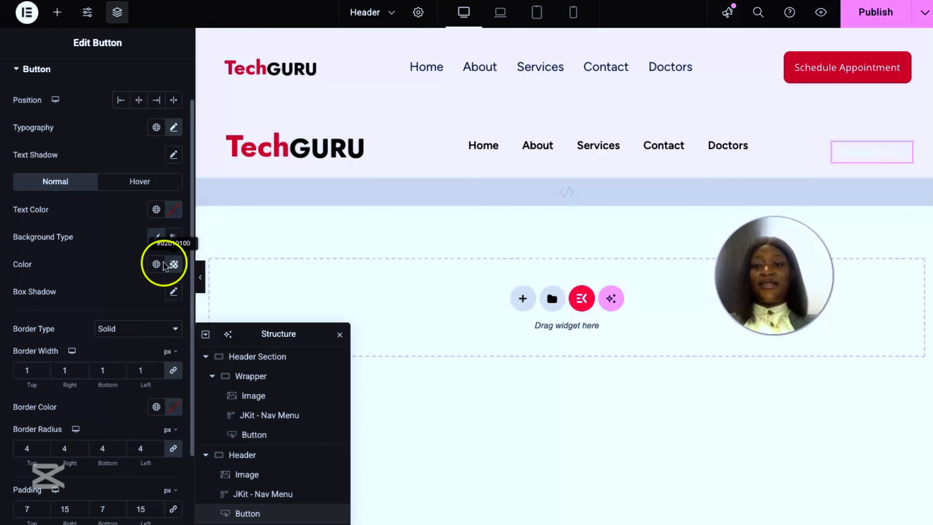
{"action": "left_click", "coordinate": [156, 264]}
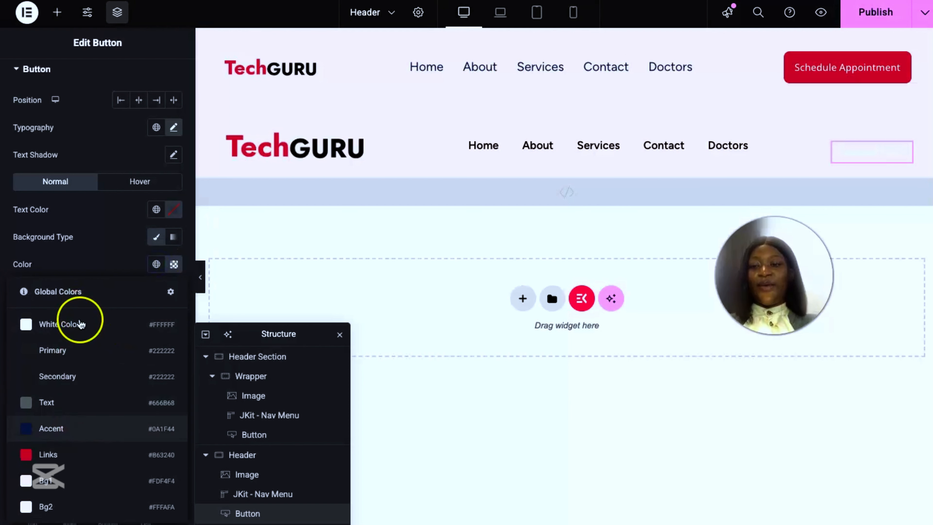
{"action": "left_click", "coordinate": [82, 452]}
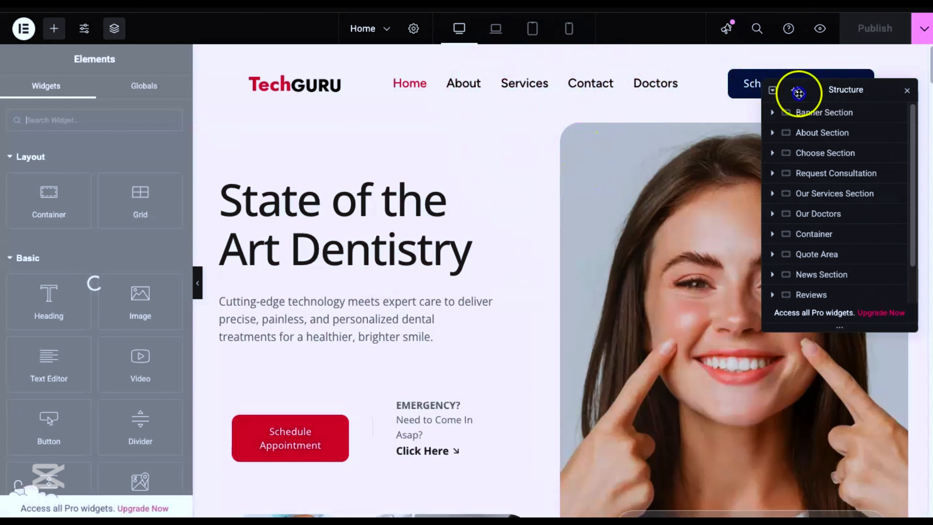
Step: Move the Structure window on the Home page away from the header's Schedule Appointment button
{"action": "left_click_drag", "start_coordinate": [799, 94], "coordinate": [462, 190]}
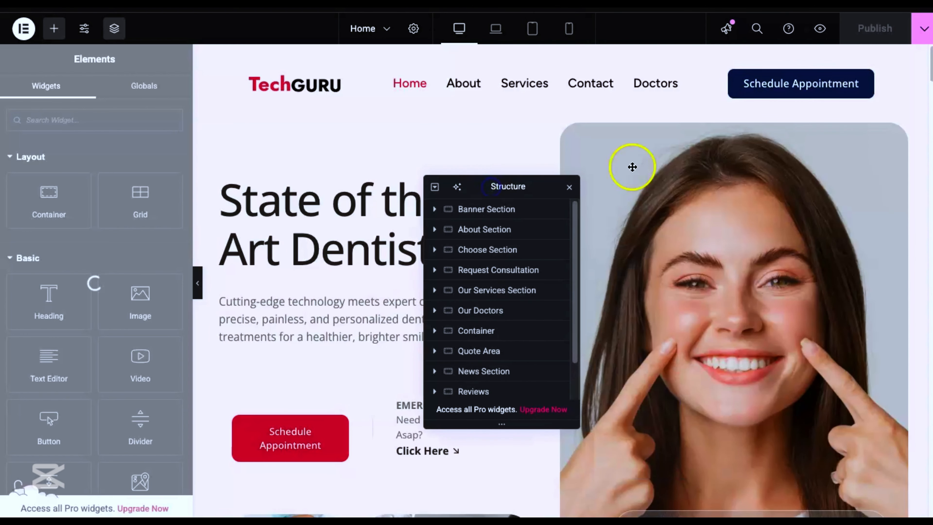